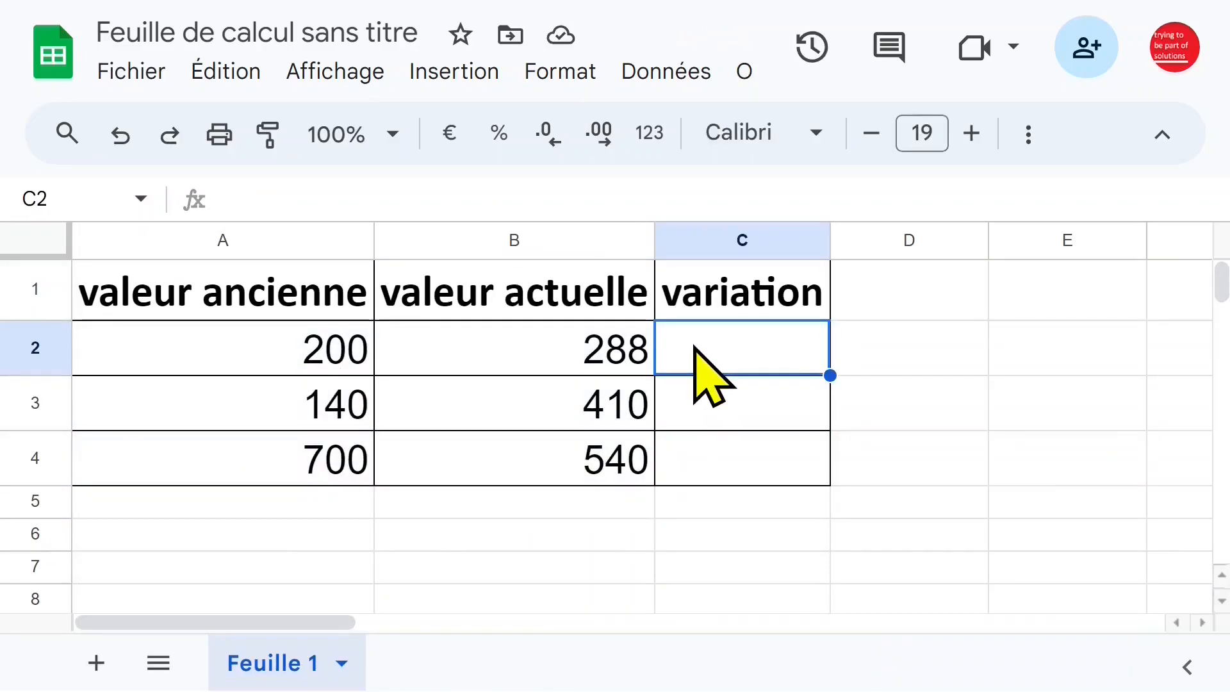
# Enter the formula =B2-A2 in cell C2 to compute the variation between the current and old values.
pyautogui.write('=')
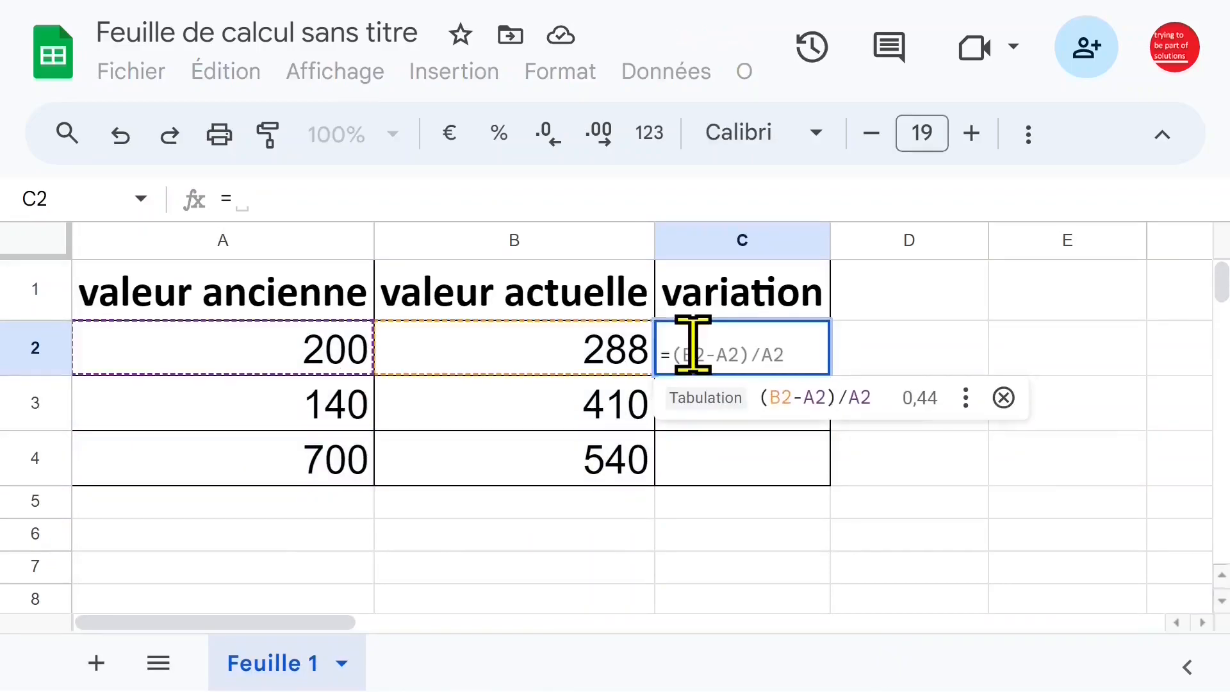
pyautogui.click(580, 348)
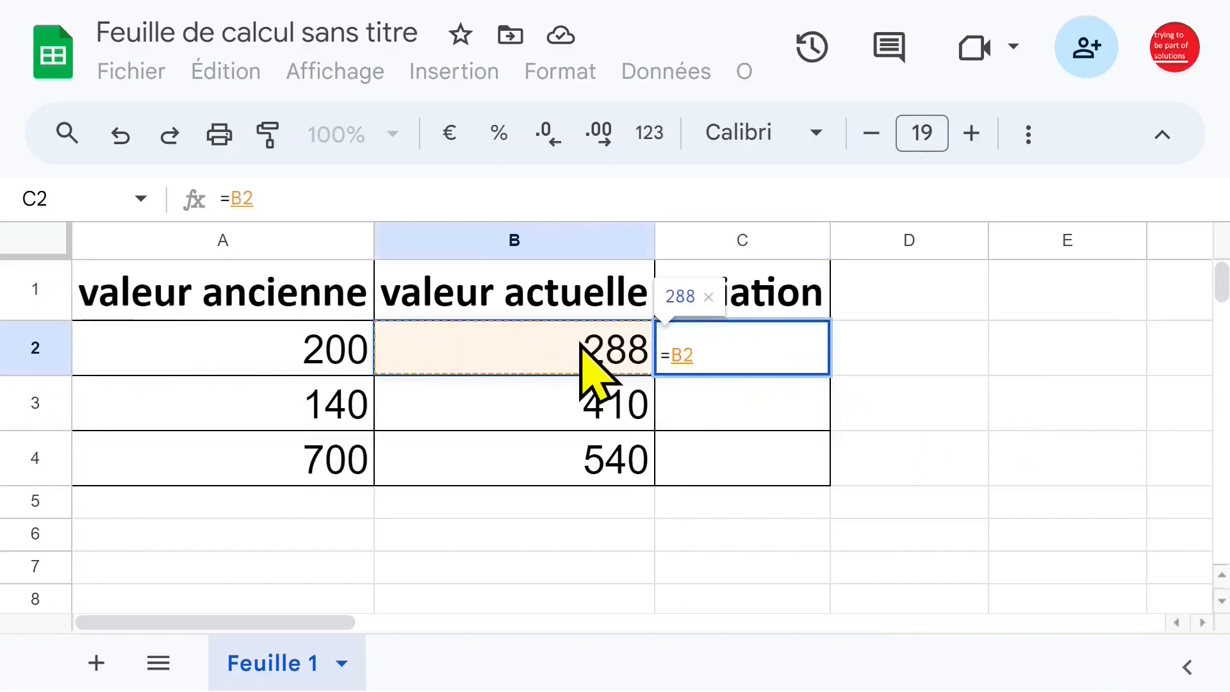
pyautogui.write('-')
pyautogui.click(326, 355)
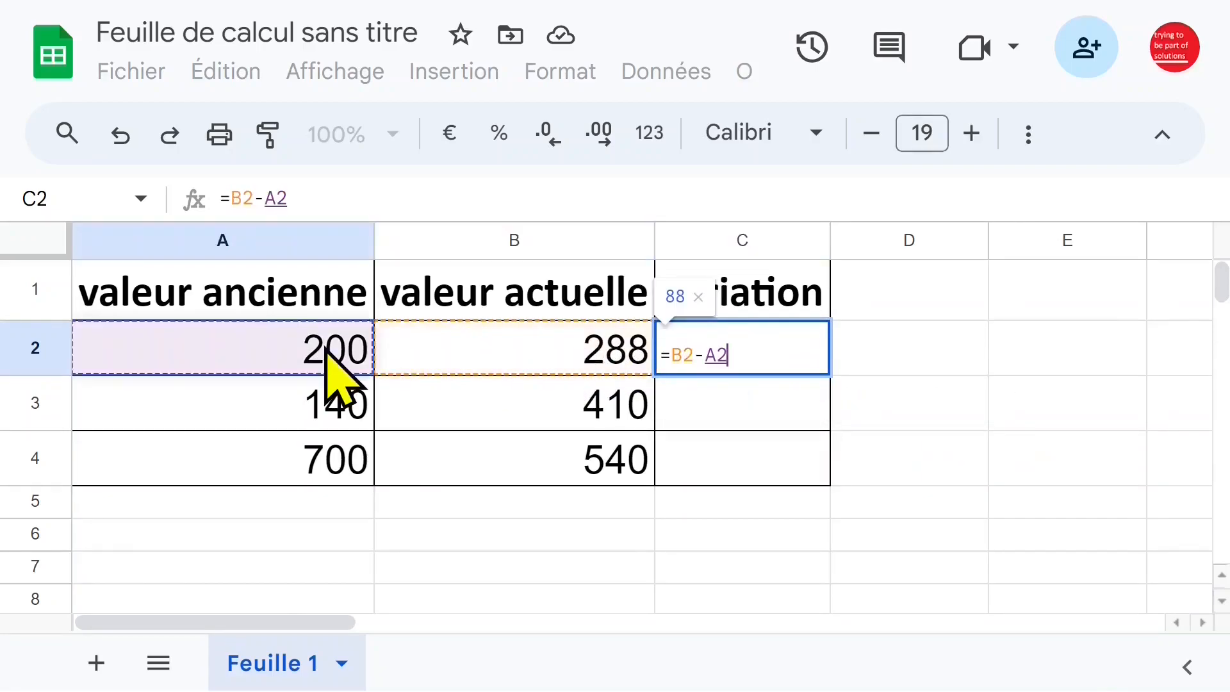
pyautogui.press('Return')
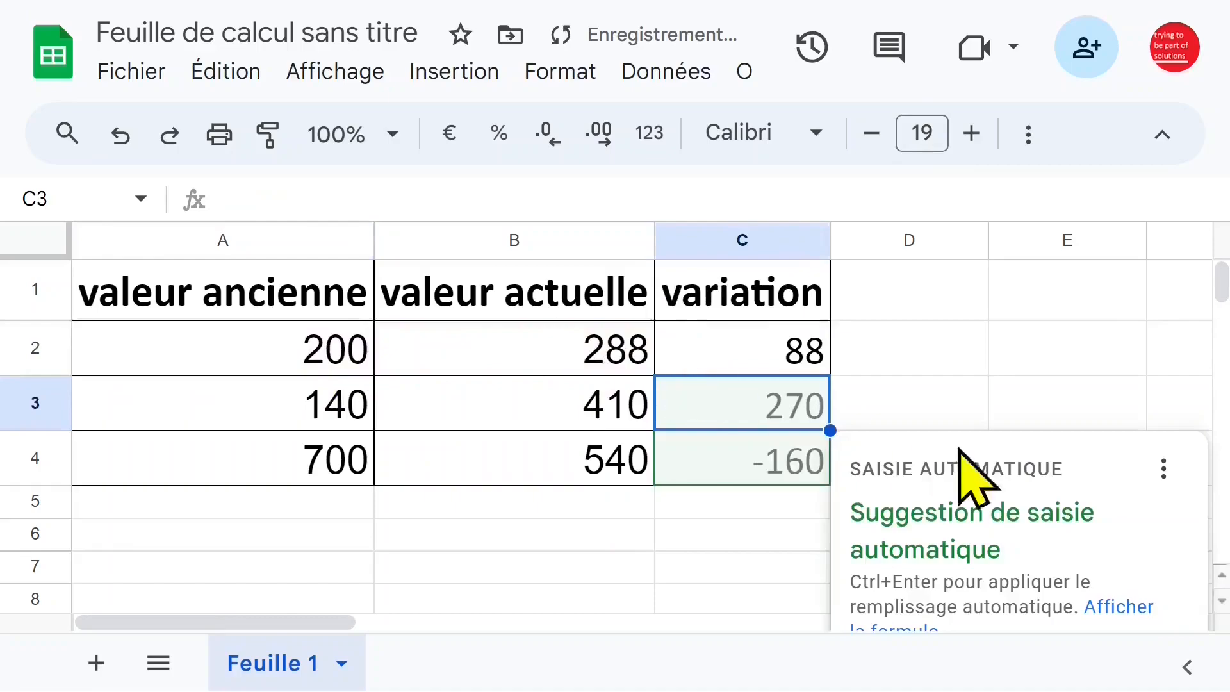
# Accept the suggested autofill to extend the variation formula to C3 and C4.
pyautogui.scroll(-2, 1093, 442)
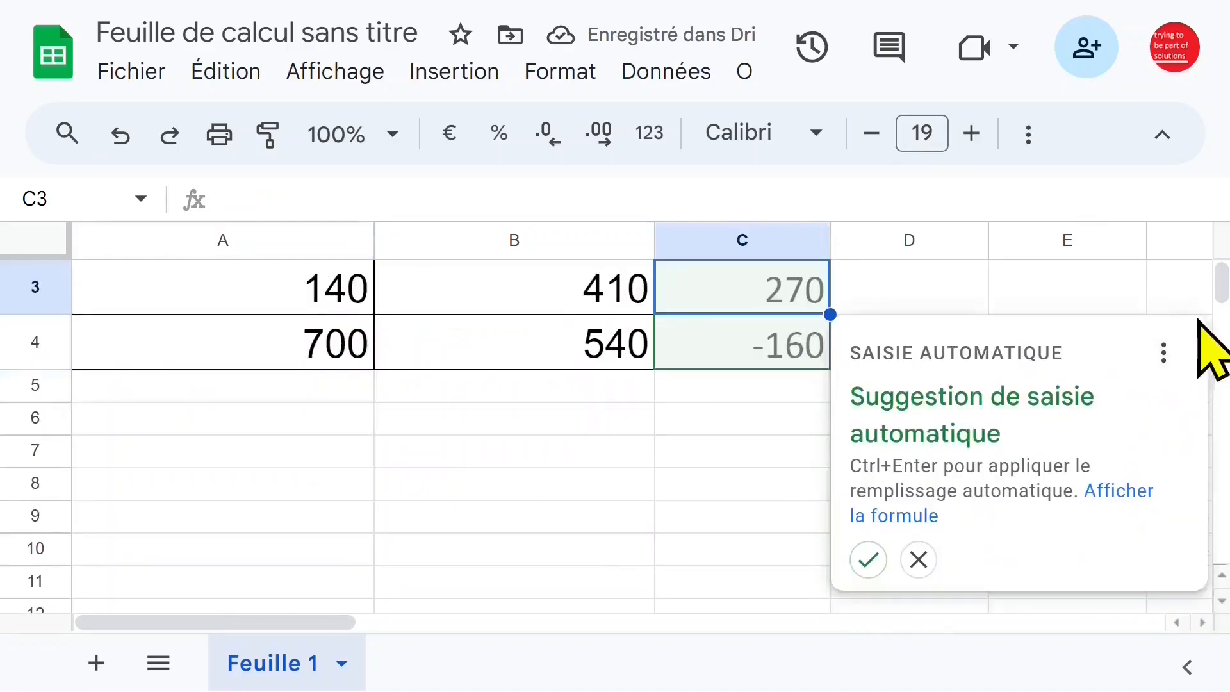
pyautogui.click(868, 559)
pyautogui.scroll(2, 873, 576)
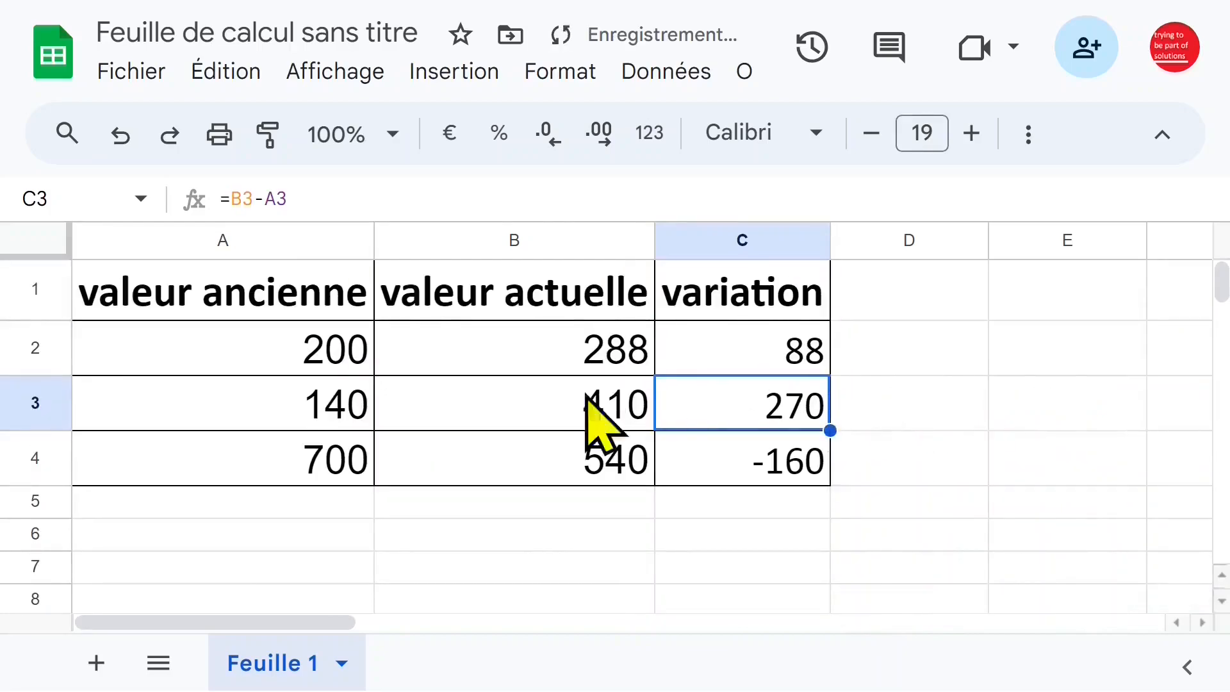
# Change the first data row's old value in A2 to 800 and its current value in B2 to 1800.
pyautogui.click(351, 355)
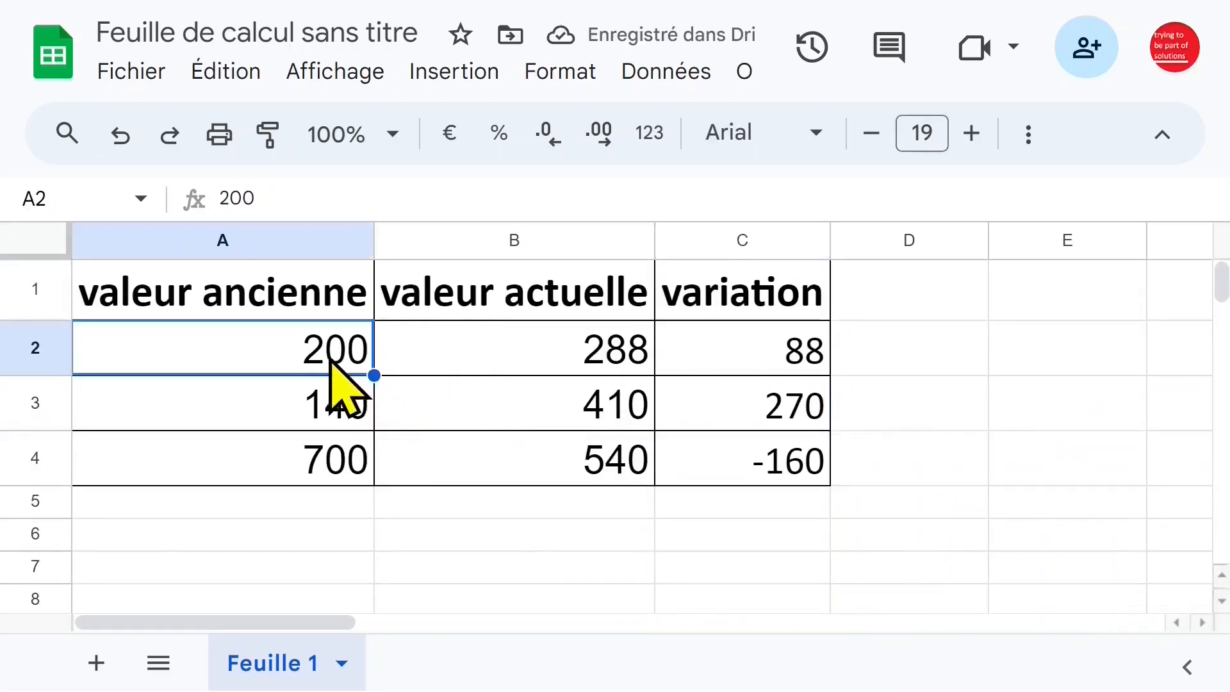
pyautogui.write('80')
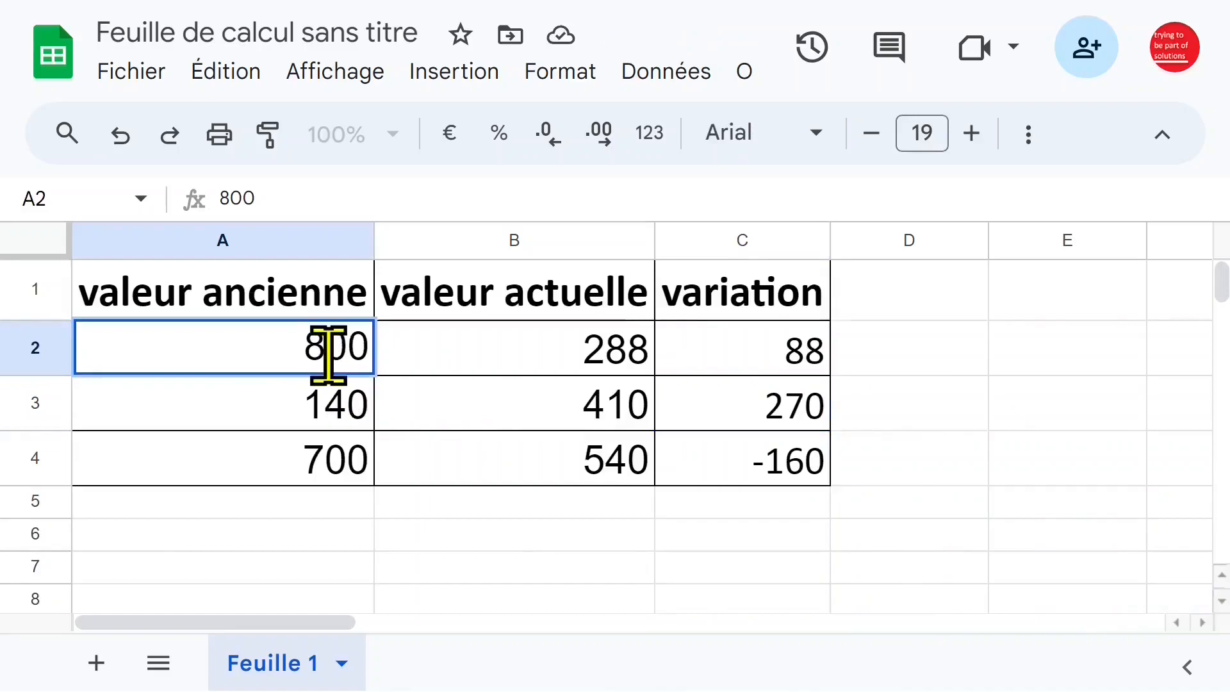
pyautogui.press('Return')
pyautogui.click(575, 359)
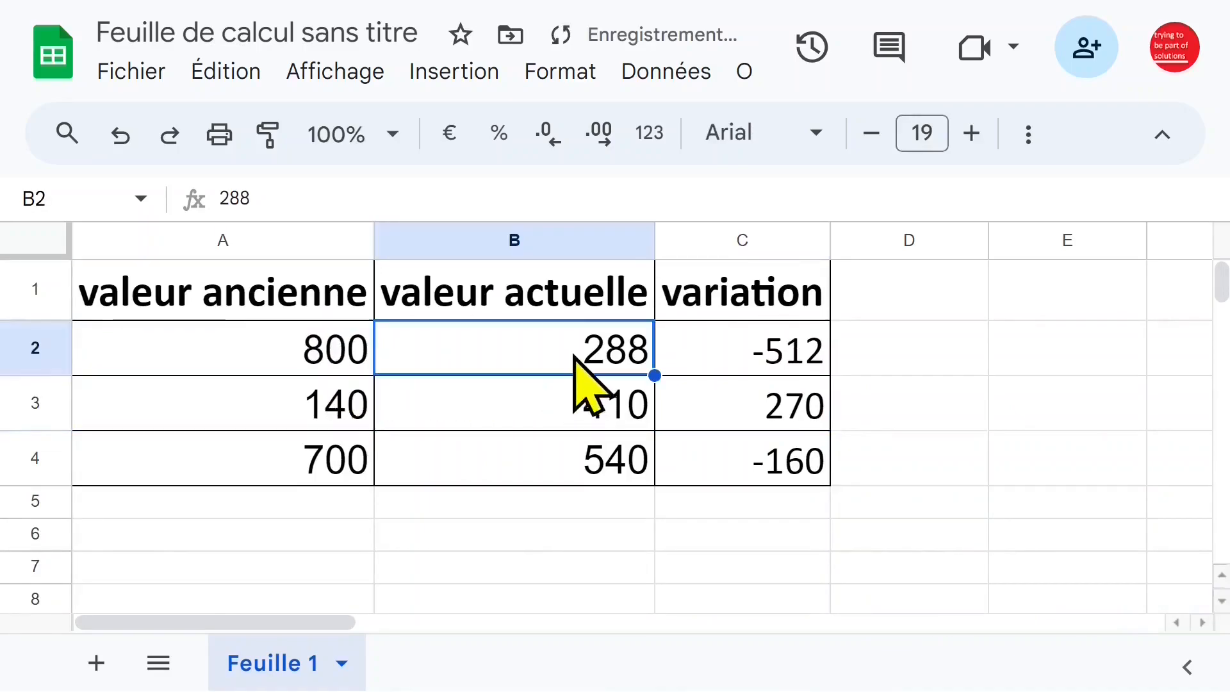
pyautogui.write('180')
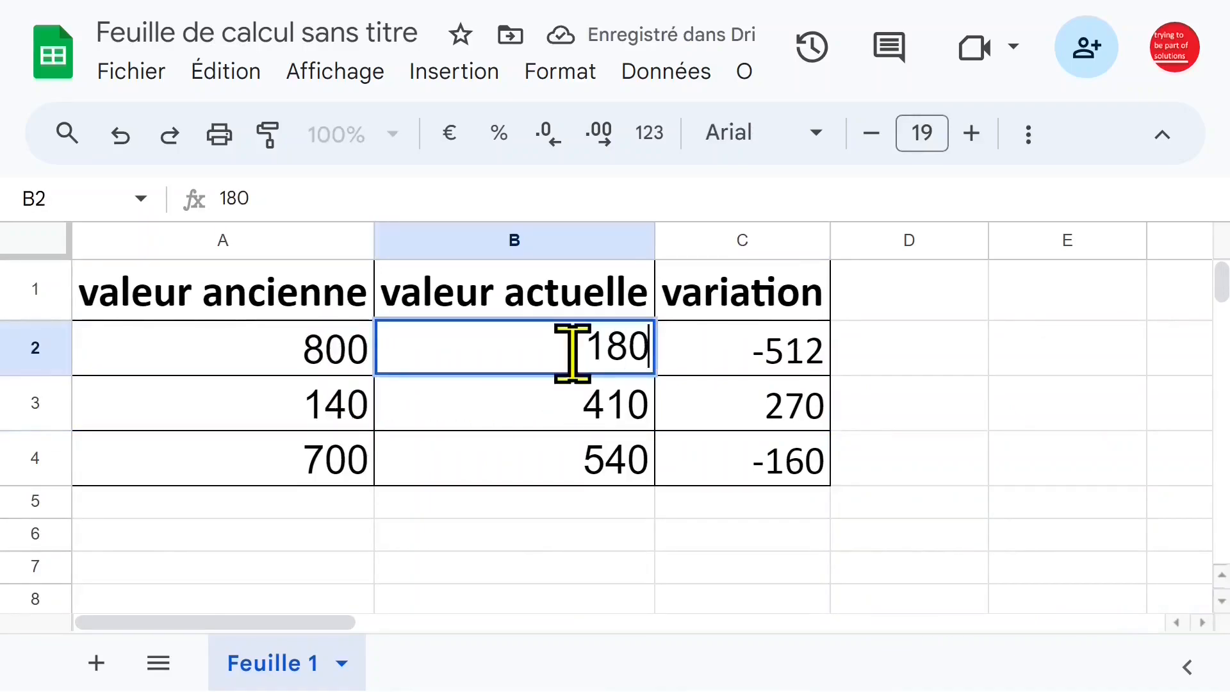
pyautogui.write('0')
pyautogui.press('Return')
pyautogui.click(732, 351)
pyautogui.press('Down')
pyautogui.click(426, 378)
pyautogui.click(610, 357)
pyautogui.click(728, 352)
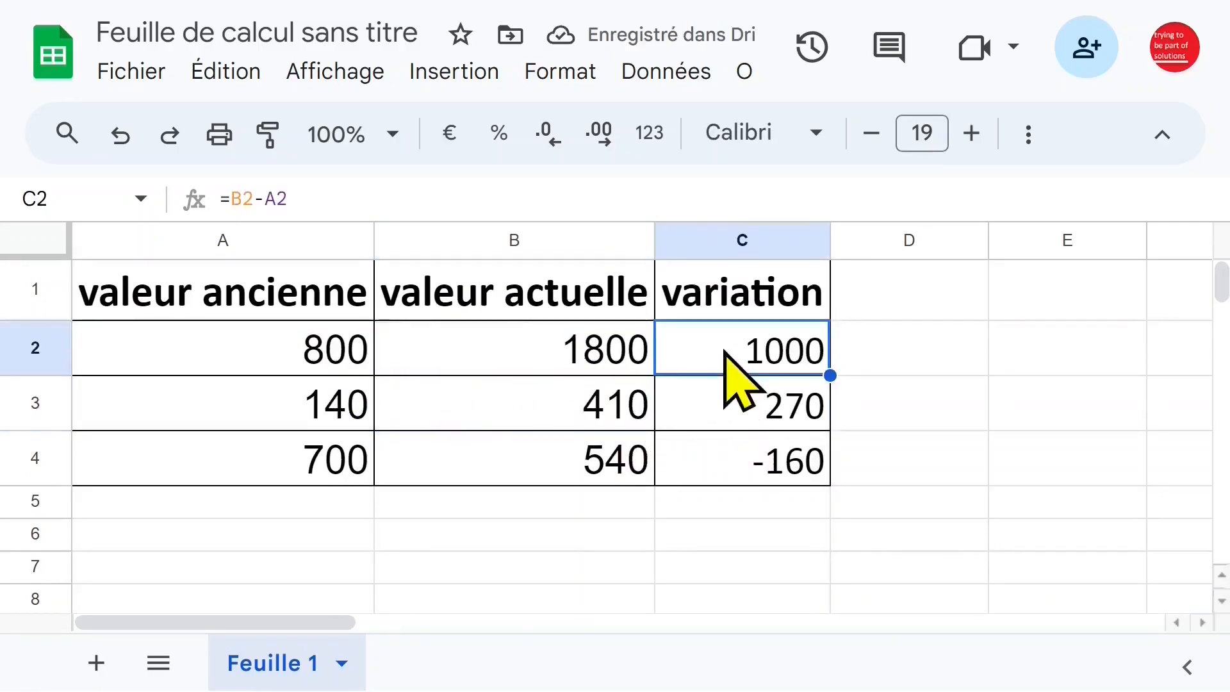
pyautogui.click(736, 424)
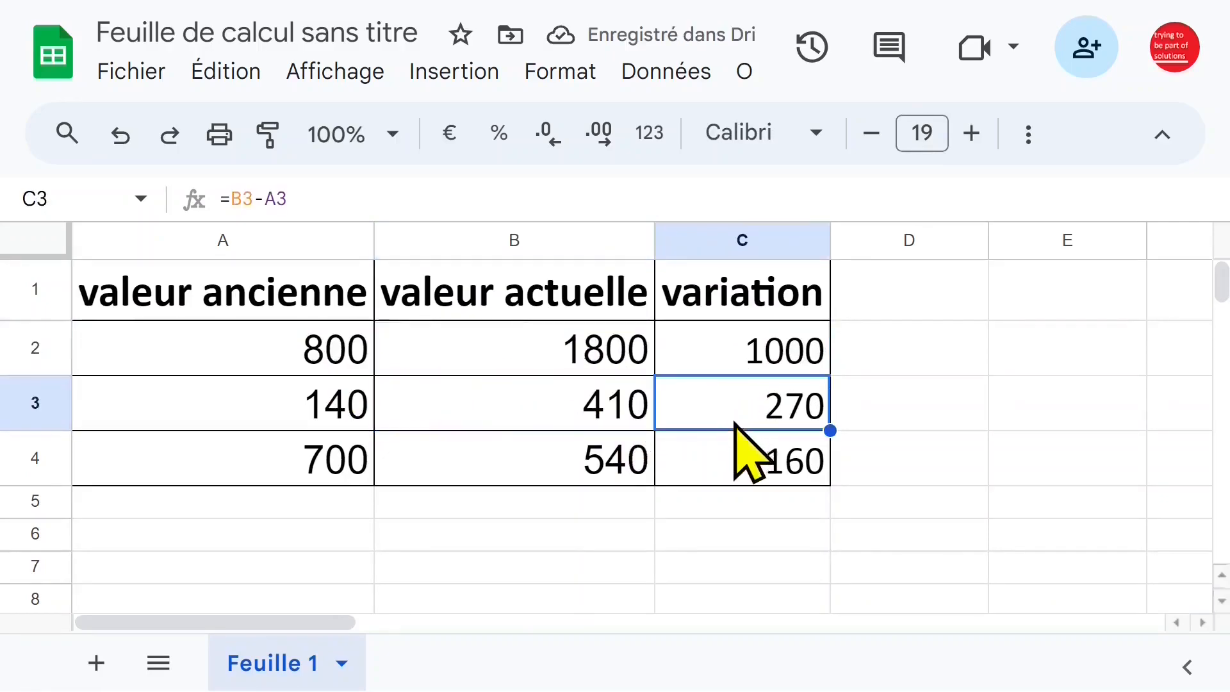
# Rename the spreadsheet as "calcul du pourcentage".
pyautogui.click(231, 32)
pyautogui.write('calcul du pourcentage')
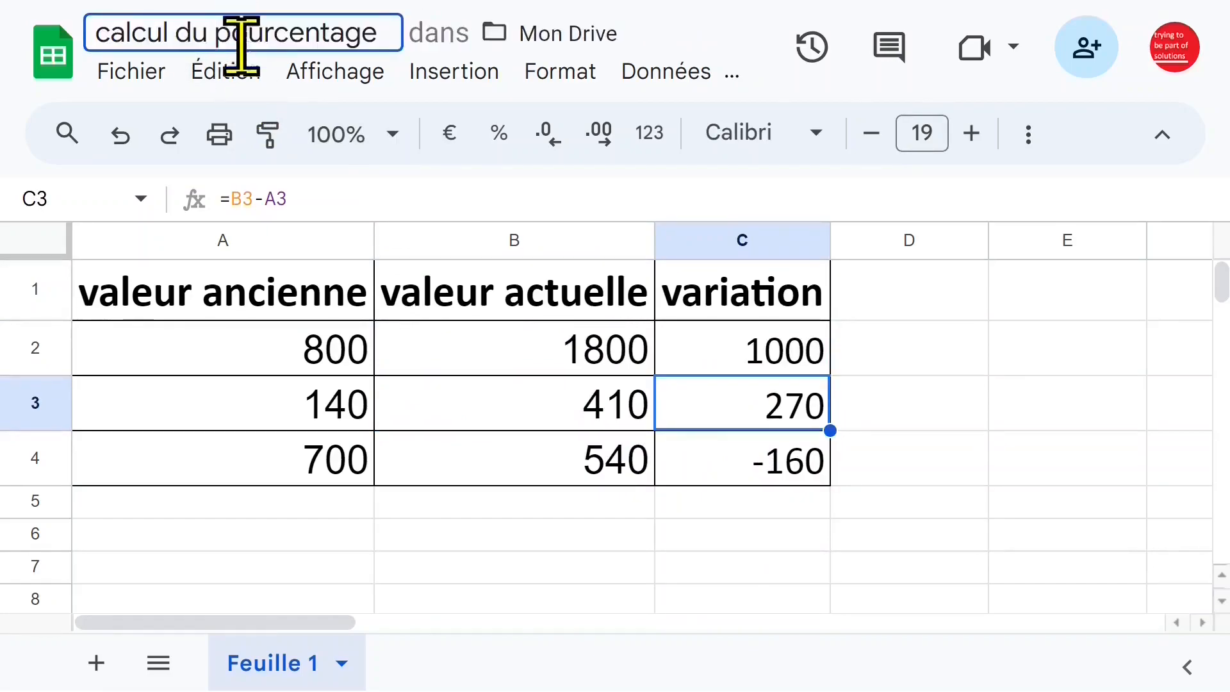
pyautogui.press('Return')
# Format the header cells A1:C1 in the Georgia font at size 17.
pyautogui.moveTo(297, 302); pyautogui.dragTo(678, 301)
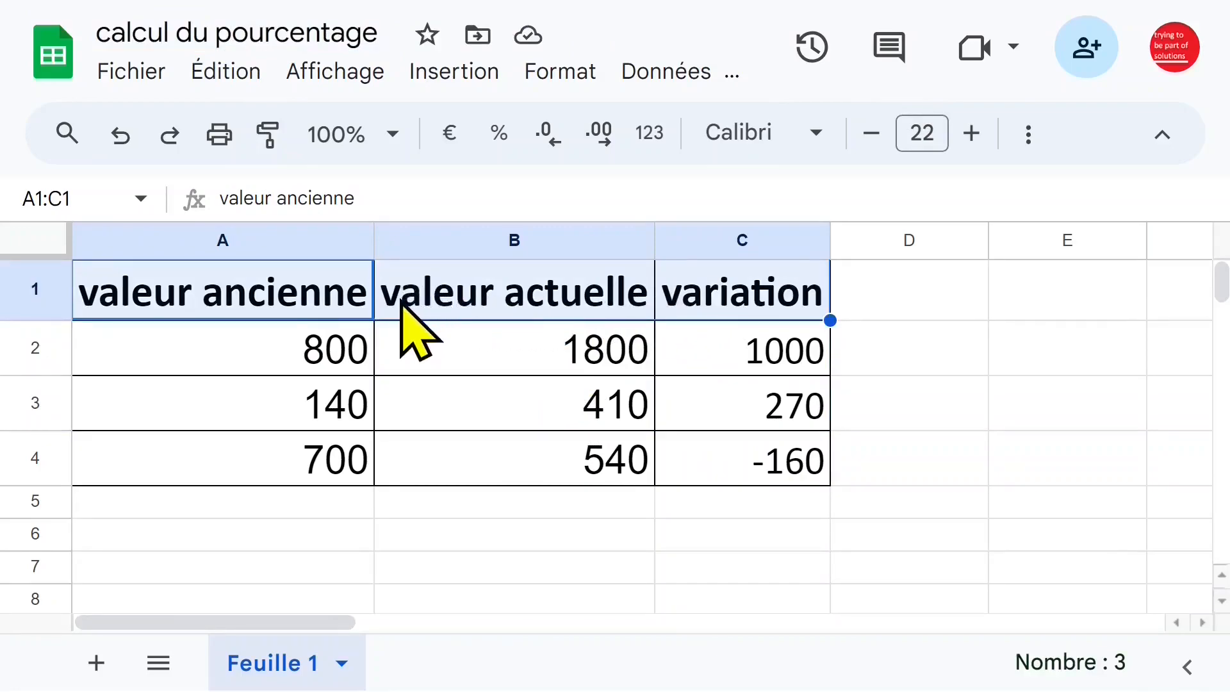
pyautogui.click(871, 133)
pyautogui.click(871, 134)
pyautogui.click(872, 133)
pyautogui.click(871, 133)
pyautogui.click(872, 133)
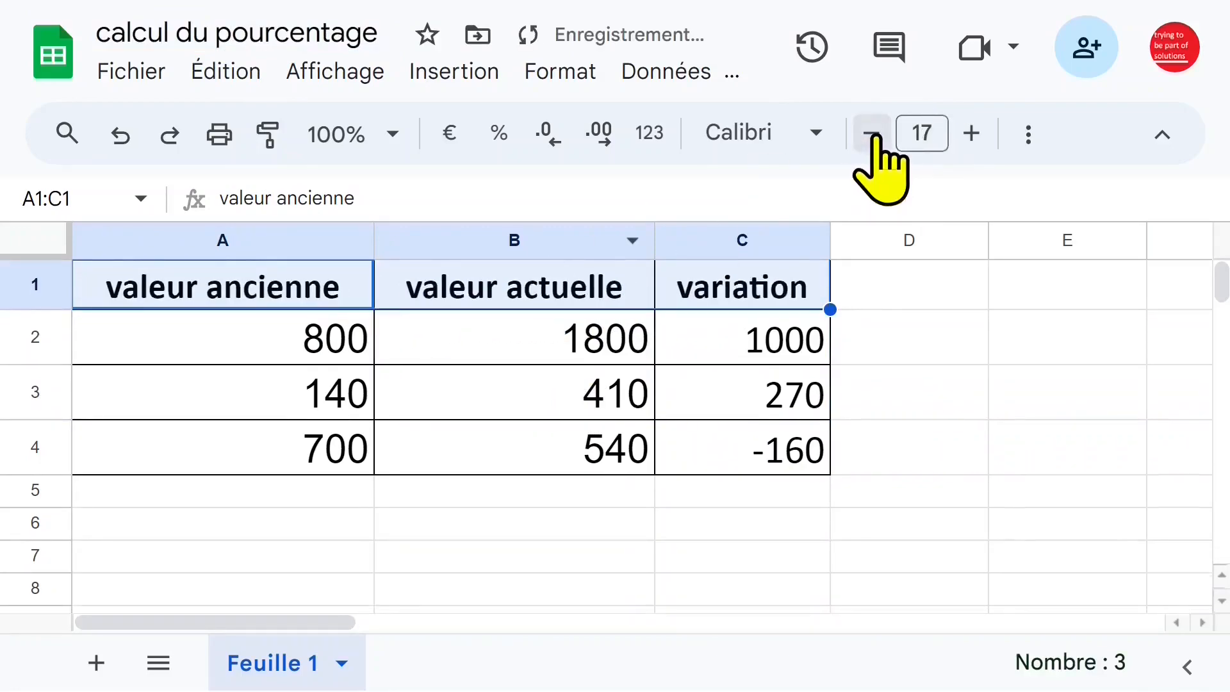
pyautogui.click(818, 140)
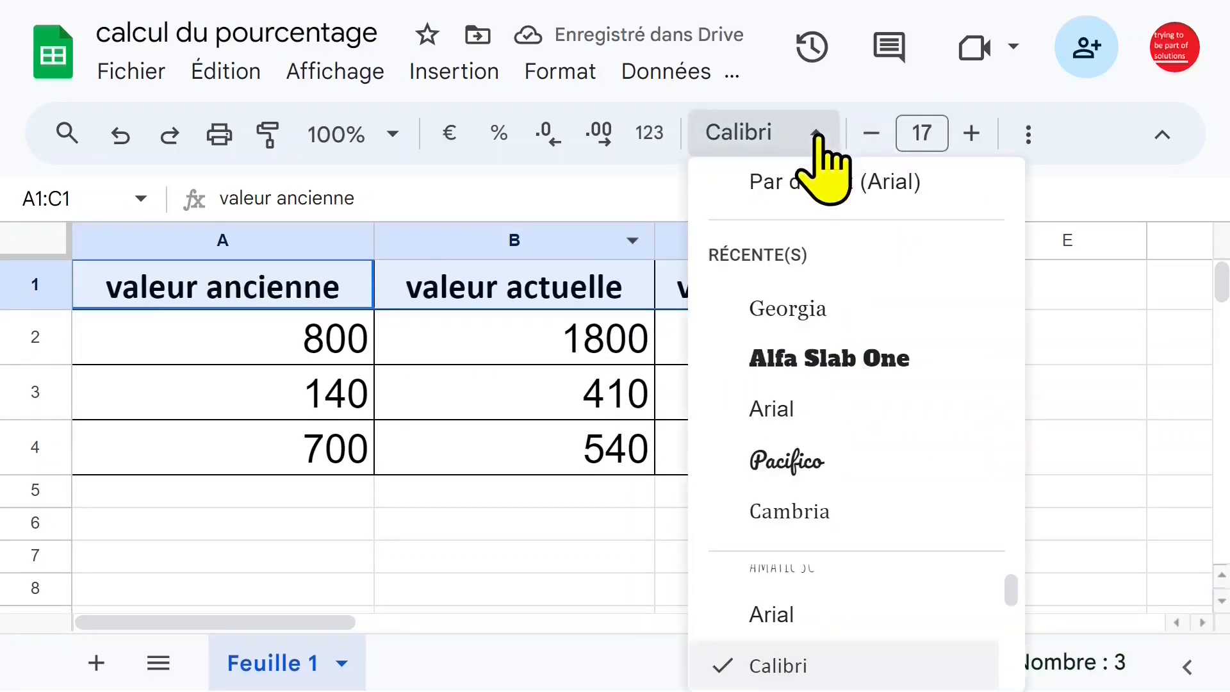
pyautogui.click(820, 365)
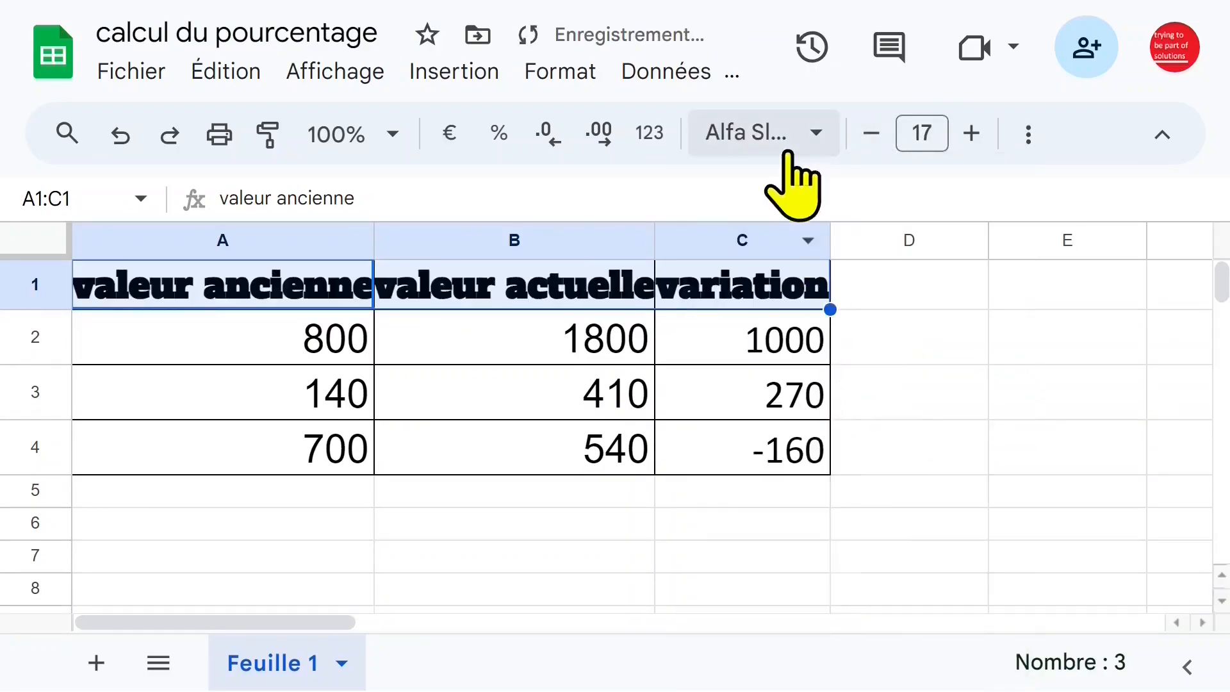
pyautogui.click(801, 135)
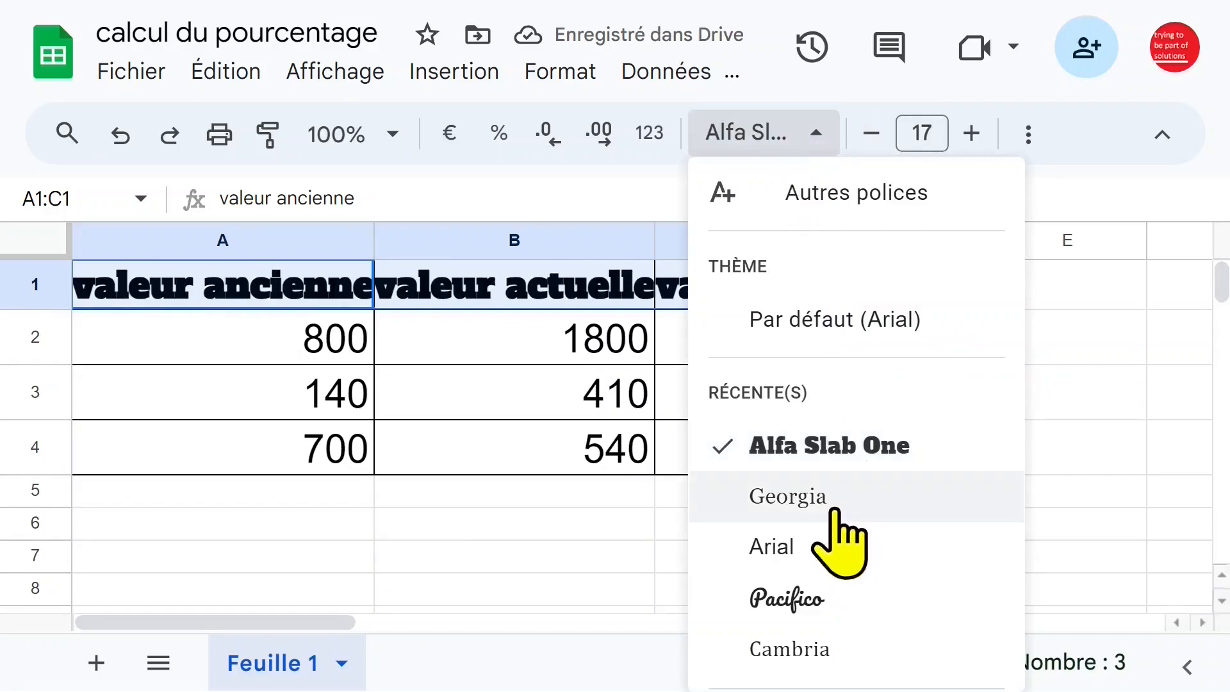
pyautogui.click(826, 501)
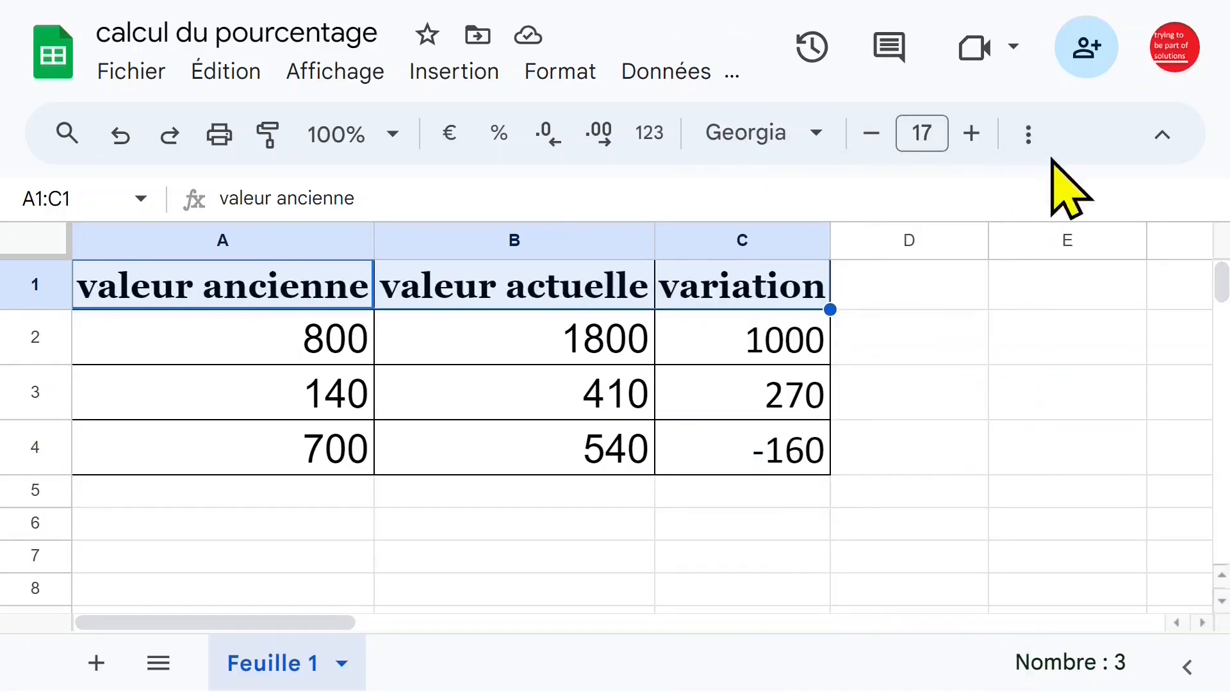
# Apply text wrapping to the header cells A1:C1.
pyautogui.click(1028, 142)
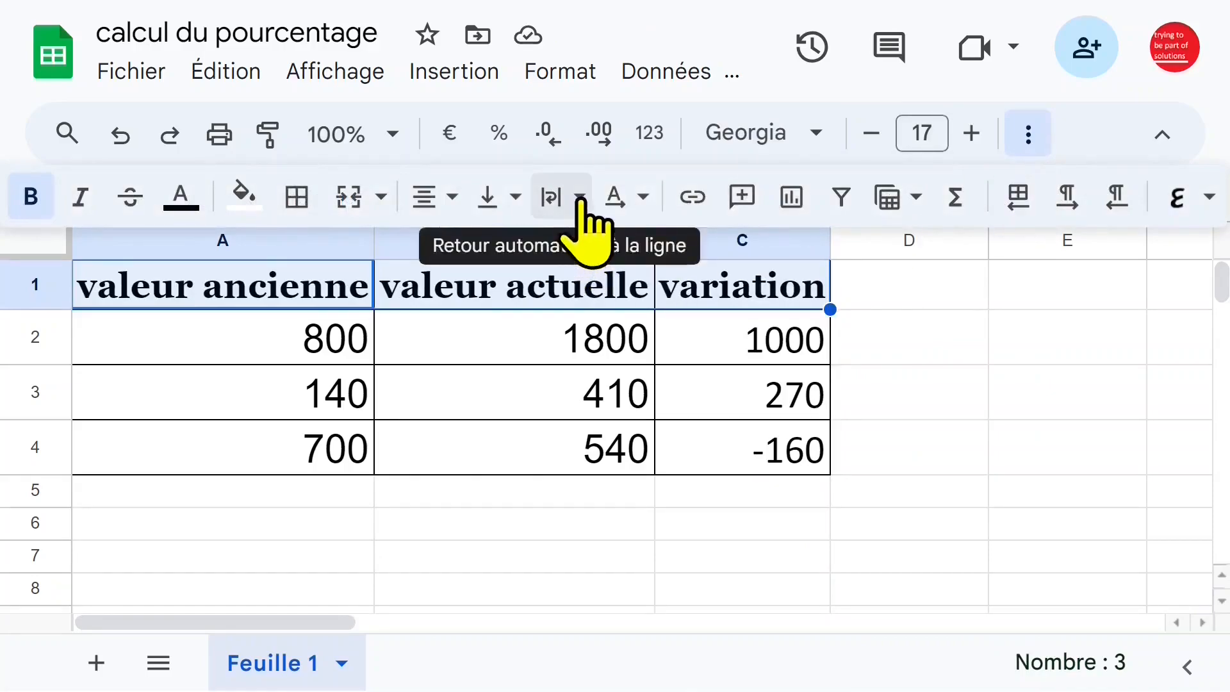
pyautogui.click(580, 199)
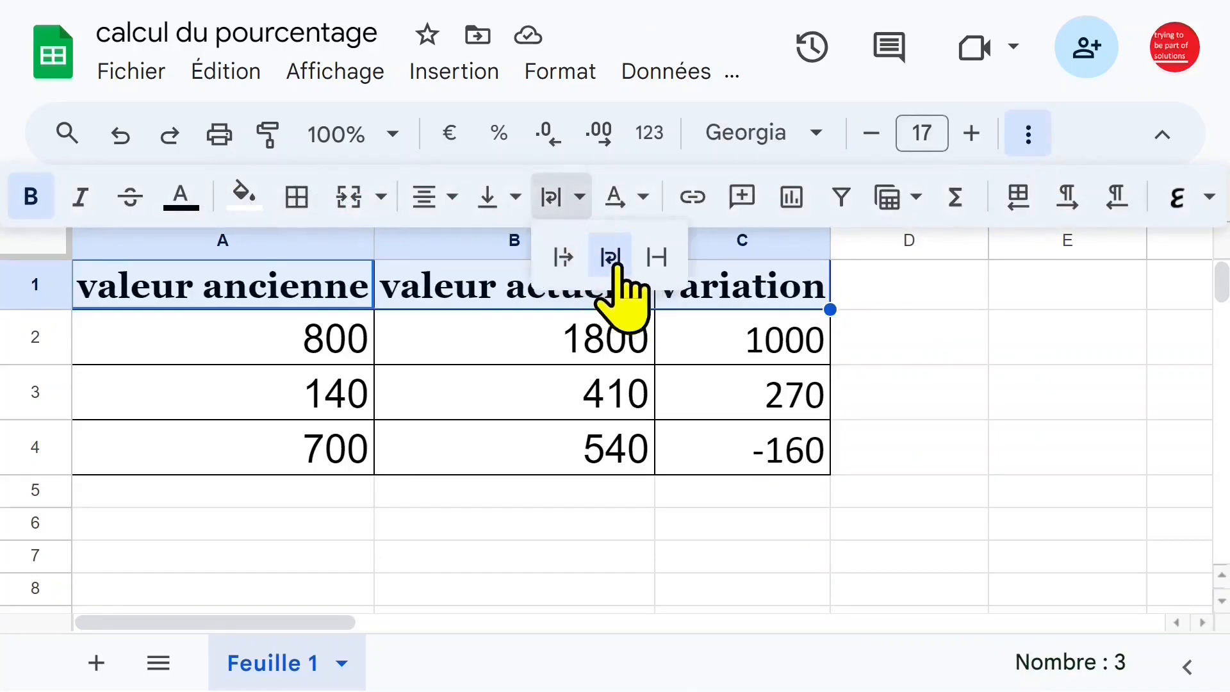
pyautogui.click(609, 256)
pyautogui.press('Down')
# Narrow columns A and B so their headers wrap onto two lines, and size column C to fit "variation" on one line.
pyautogui.moveTo(650, 240); pyautogui.dragTo(564, 240)
pyautogui.moveTo(373, 240); pyautogui.dragTo(247, 248)
pyautogui.click(547, 242)
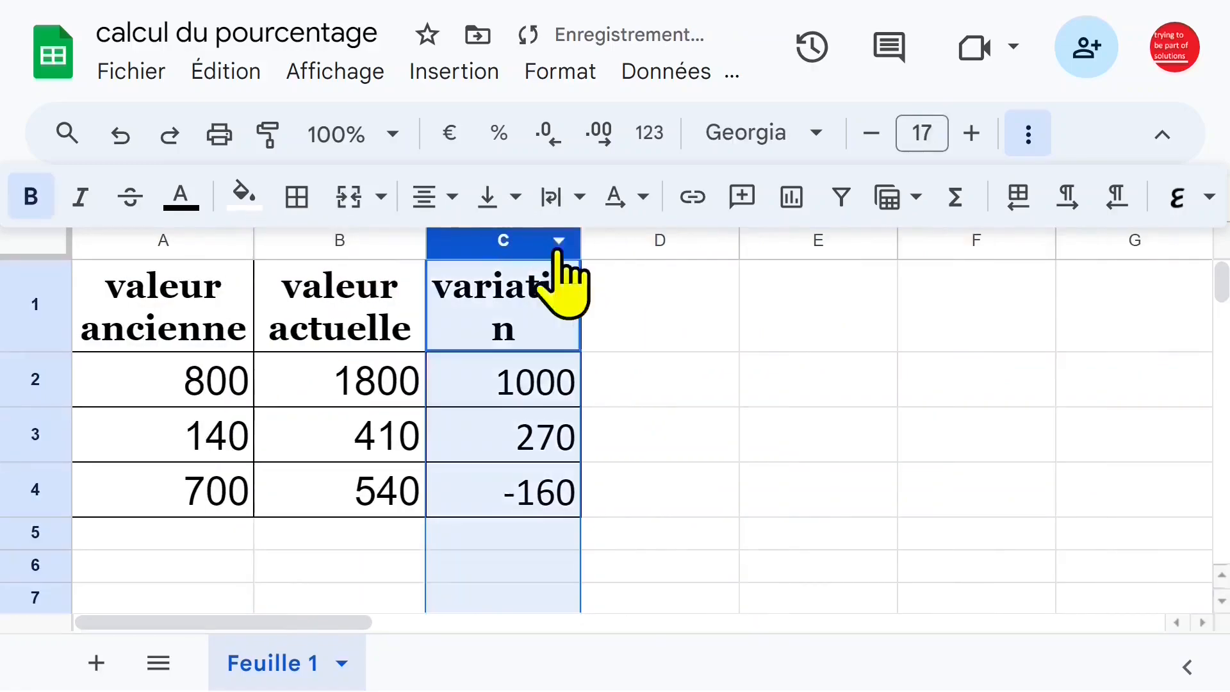
pyautogui.moveTo(584, 251); pyautogui.dragTo(613, 248)
# Align the header cells A1:C1 vertically to the middle.
pyautogui.moveTo(163, 304); pyautogui.dragTo(480, 335)
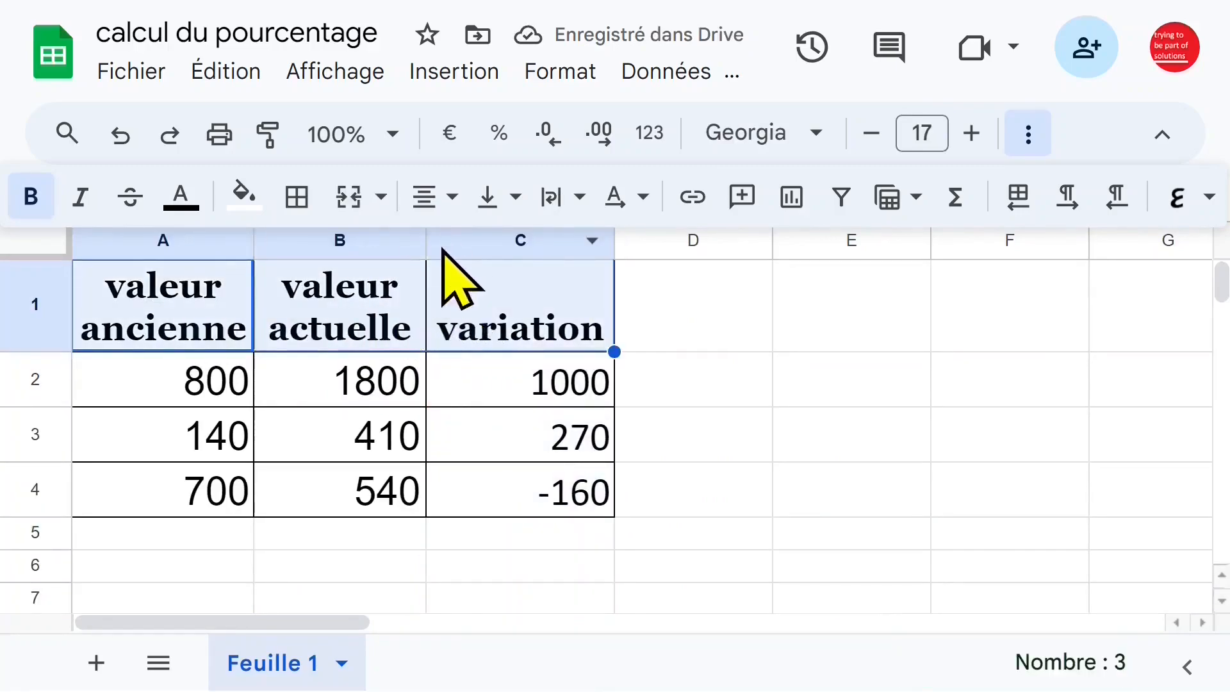
pyautogui.click(516, 204)
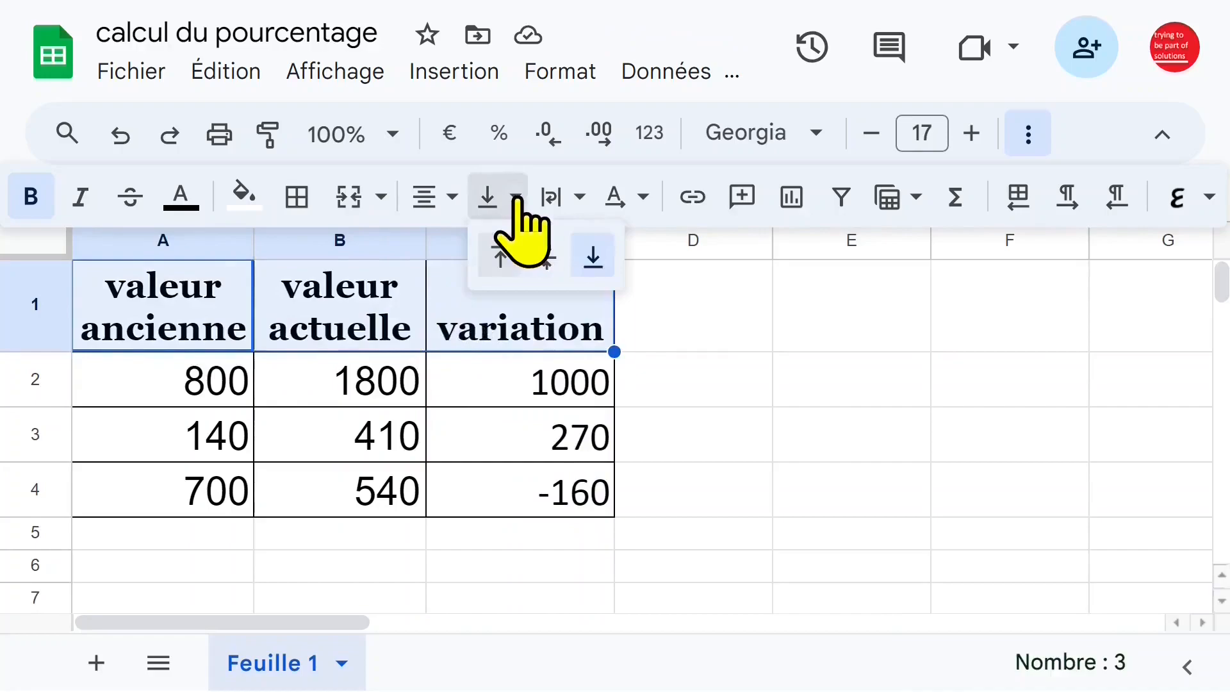
pyautogui.click(547, 256)
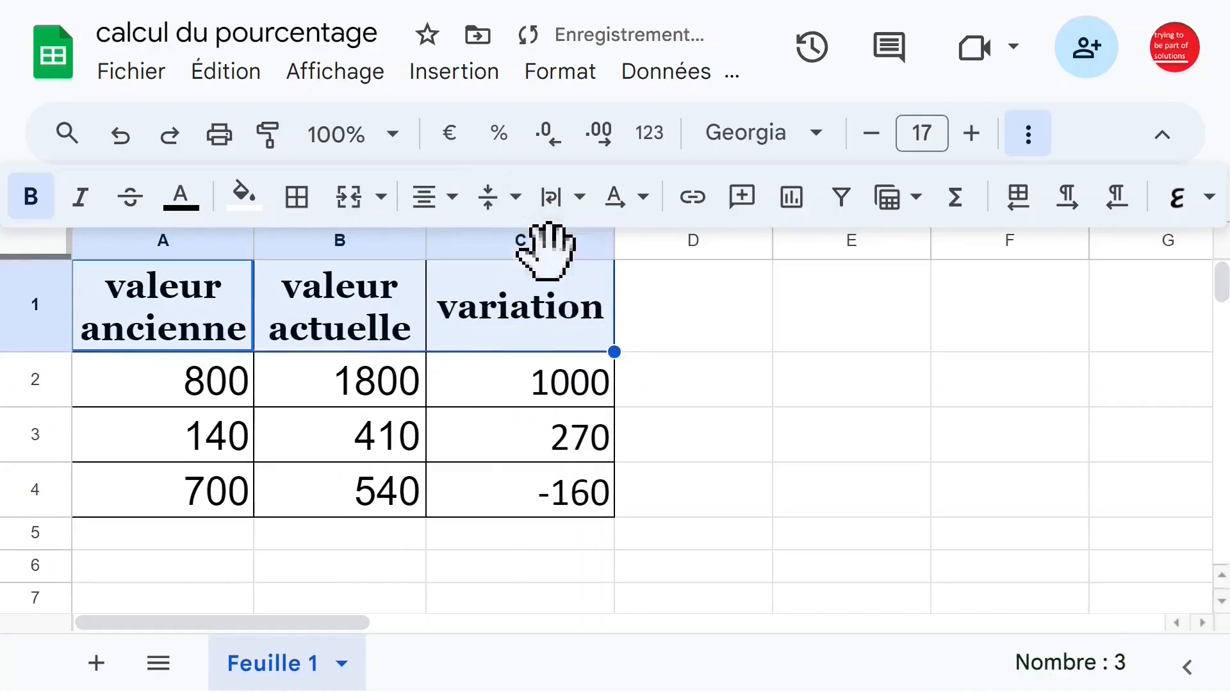
# Examine how the variation in column C relates to the old and current values in row 2.
pyautogui.click(679, 333)
pyautogui.click(553, 393)
pyautogui.click(551, 439)
pyautogui.click(524, 380)
pyautogui.click(345, 384)
pyautogui.click(524, 388)
pyautogui.click(346, 383)
pyautogui.click(187, 378)
pyautogui.click(525, 380)
# Enter the formula =C2/A2 in cell D2 to divide the variation by the old value.
pyautogui.click(680, 380)
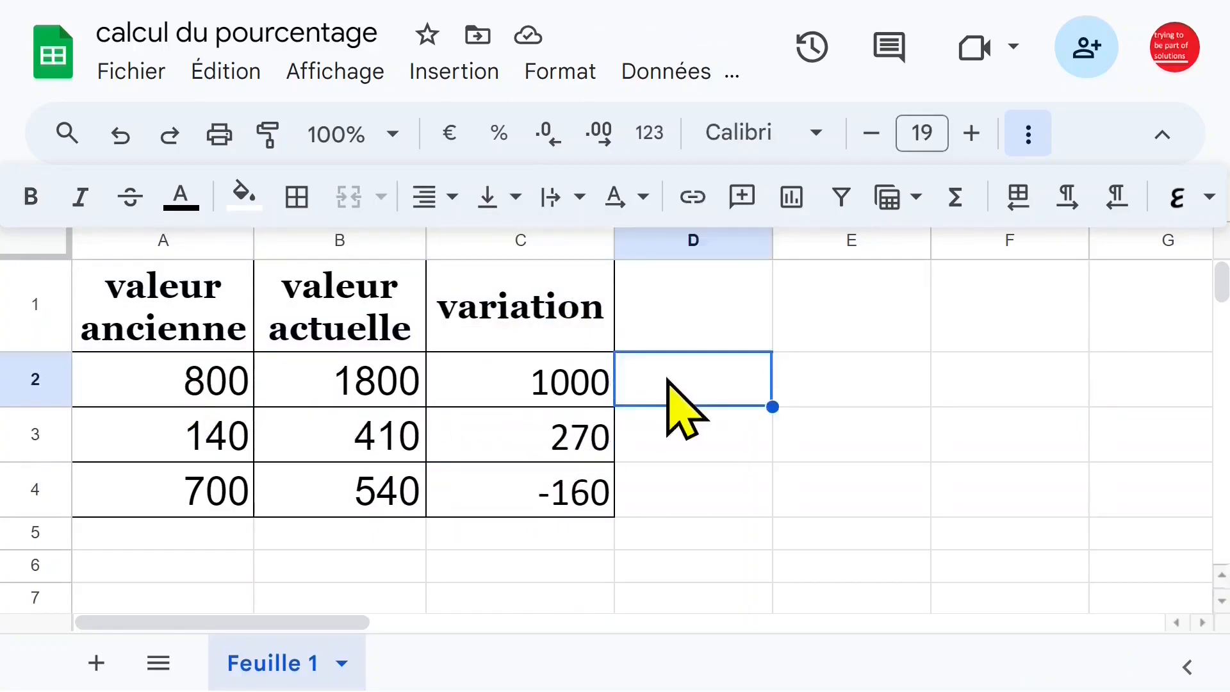
pyautogui.write('=')
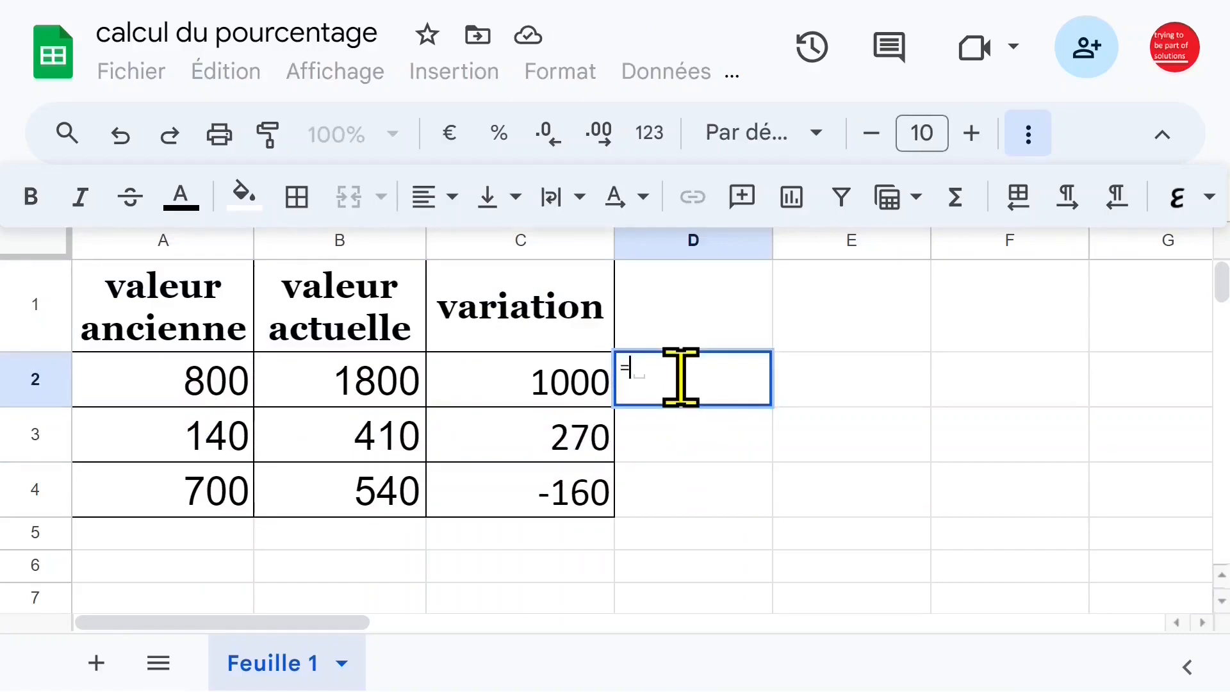
pyautogui.click(525, 389)
pyautogui.write('/')
pyautogui.click(227, 383)
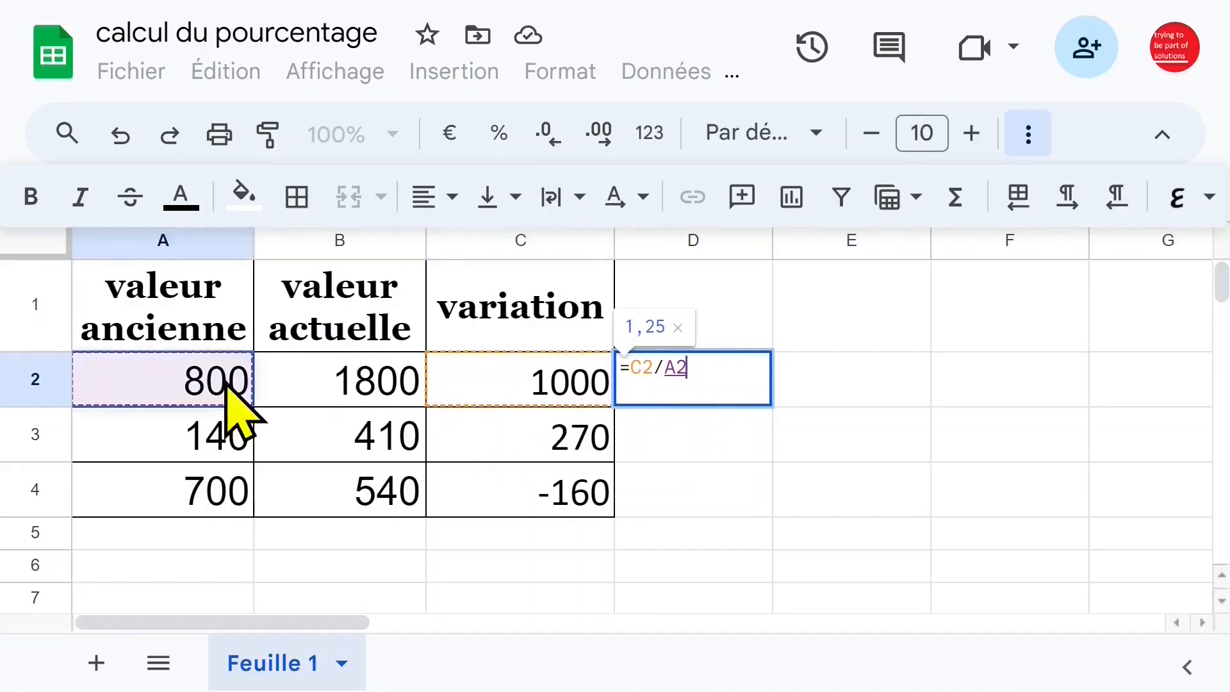
pyautogui.press('Return')
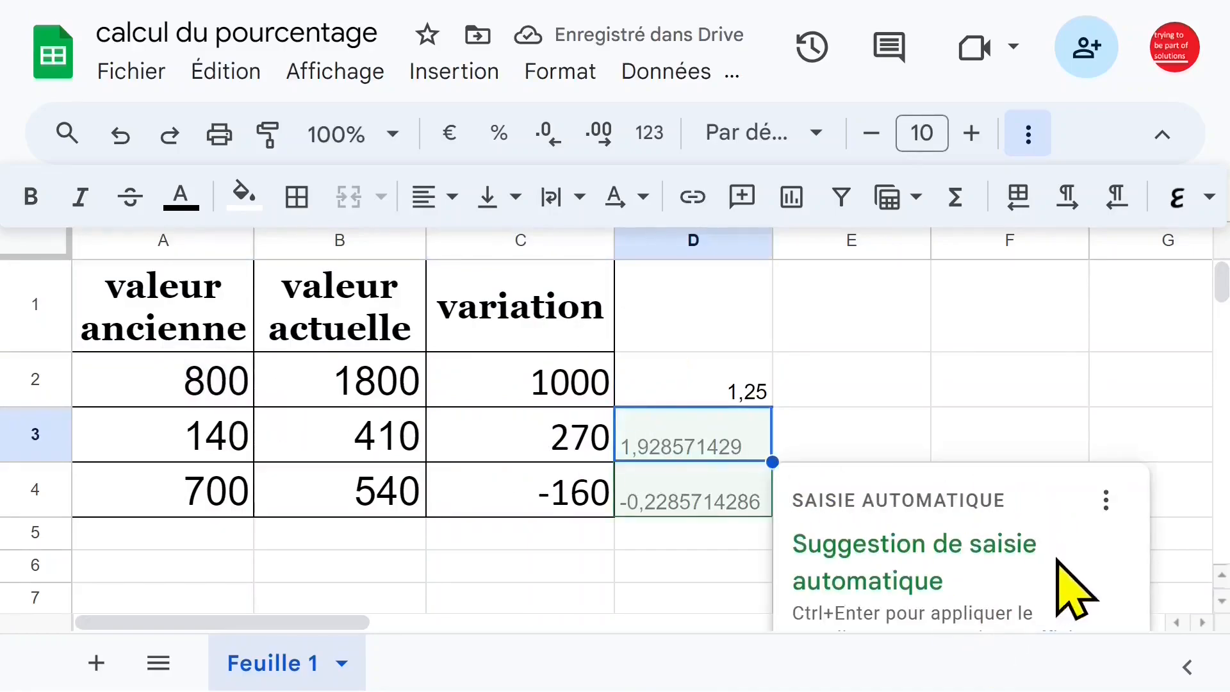
# Accept the suggested autofill for D3 and D4, and format D2:D4 as percentages.
pyautogui.click(811, 562)
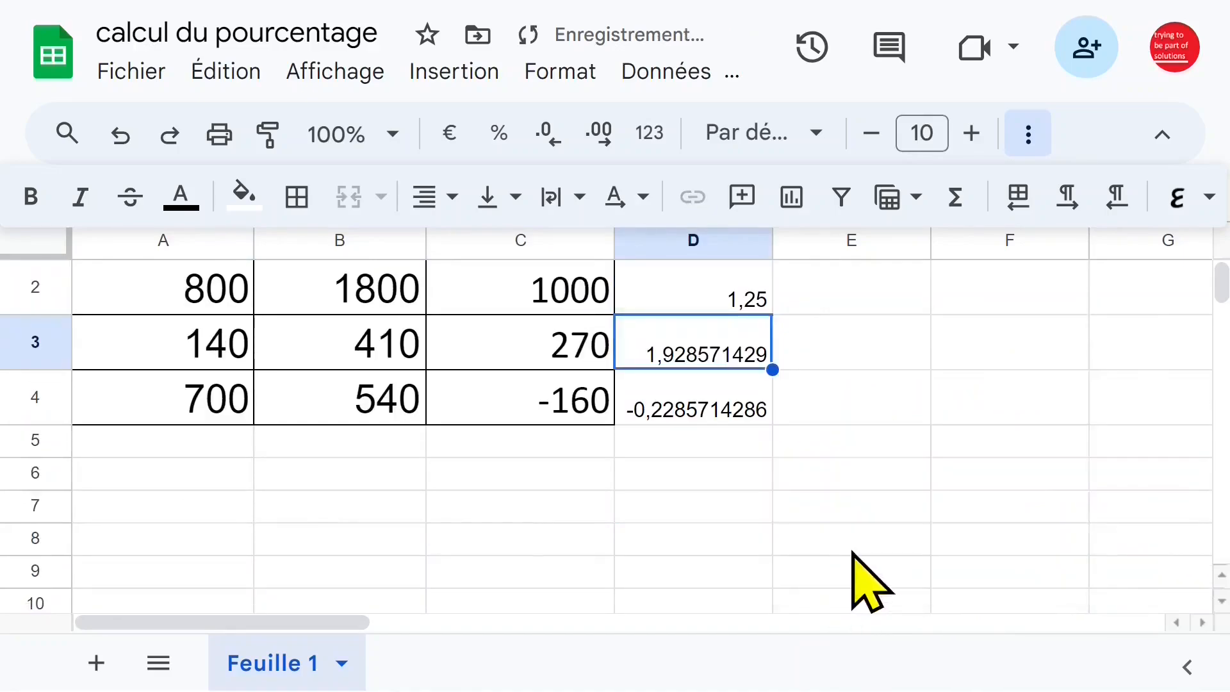
pyautogui.scroll(1, 820, 538)
pyautogui.moveTo(693, 379); pyautogui.dragTo(684, 503)
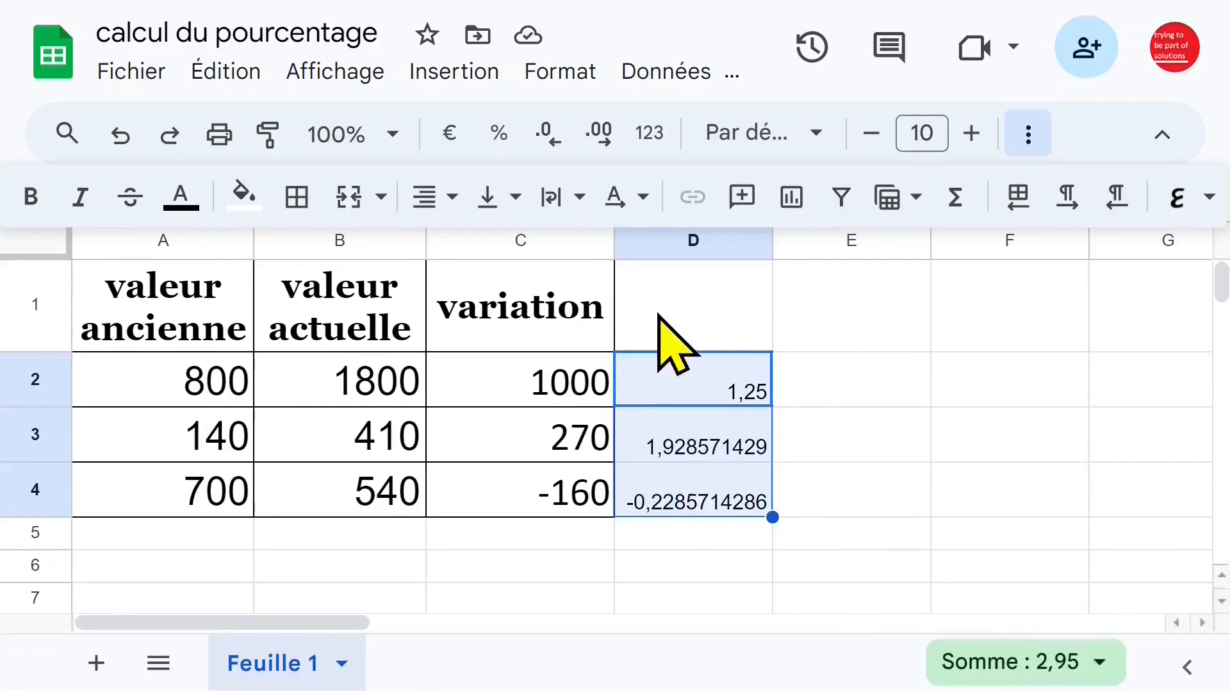
pyautogui.click(498, 134)
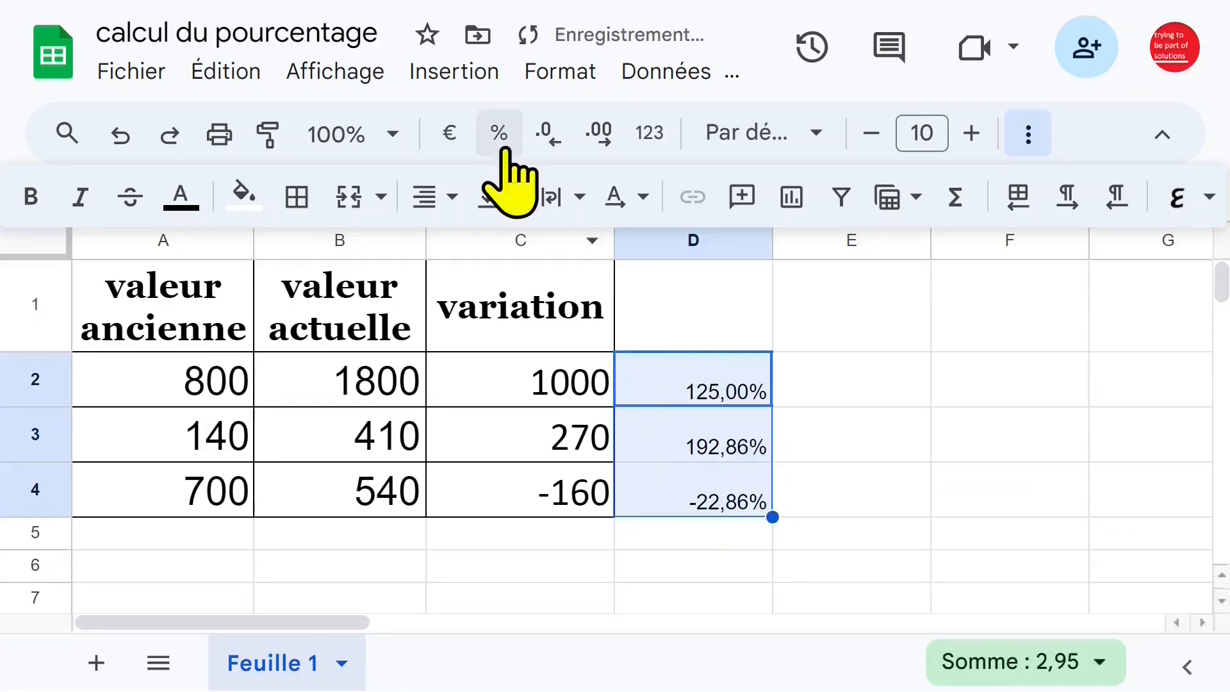
# Enter the header "variation en %" in cell D1.
pyautogui.click(724, 347)
pyautogui.write('variation en %')
pyautogui.click(607, 315)
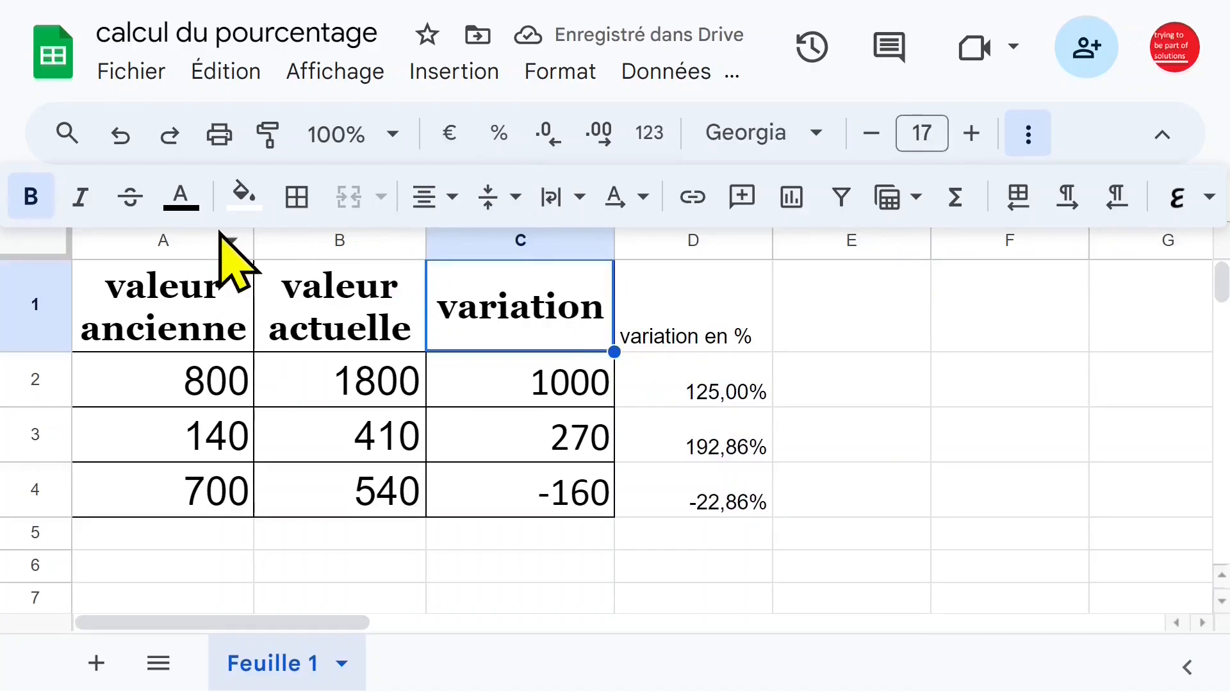
pyautogui.click(246, 199)
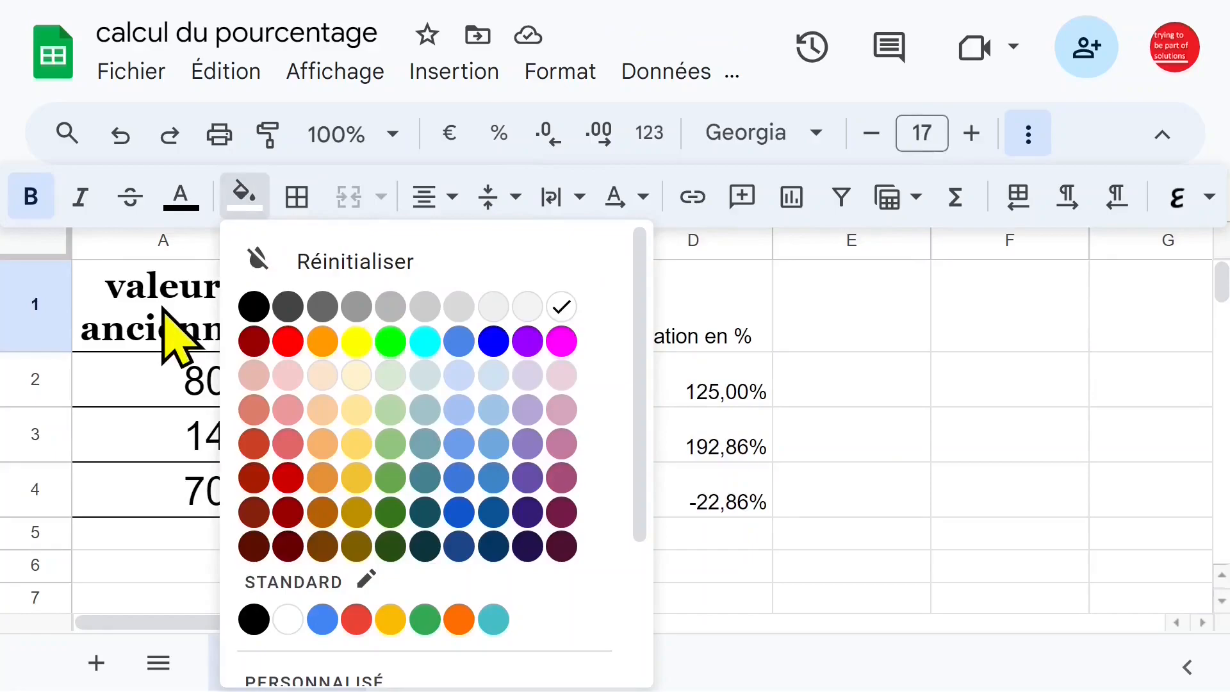
pyautogui.click(171, 330)
pyautogui.click(513, 329)
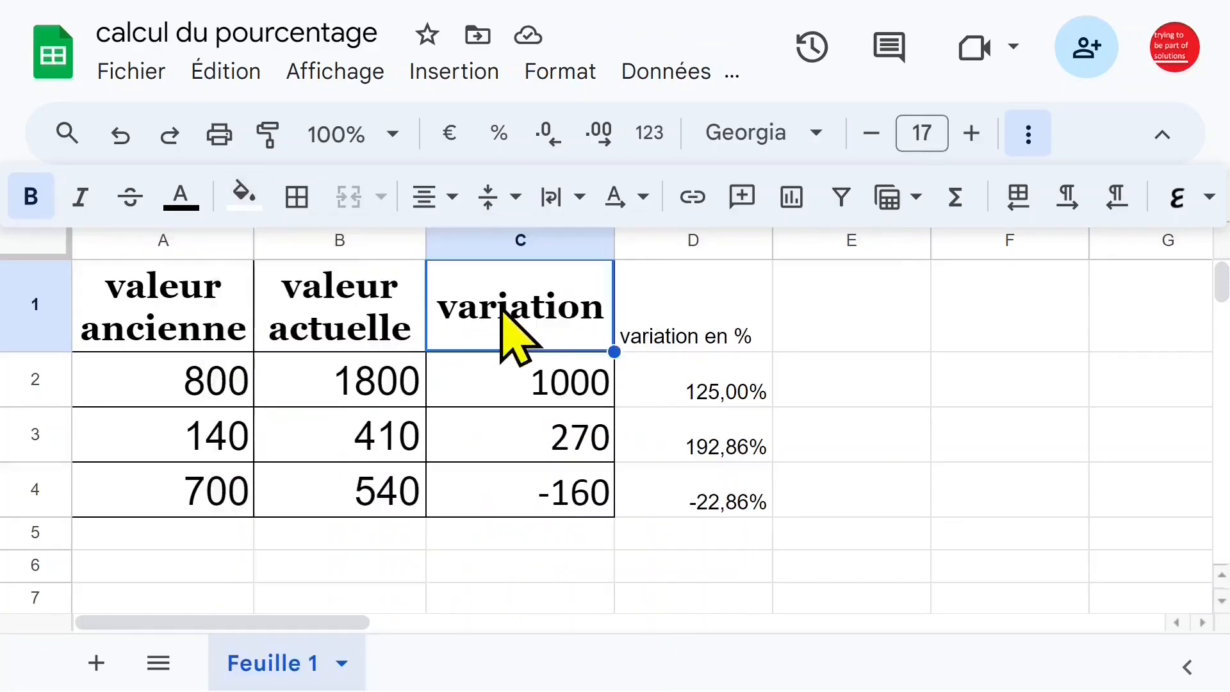
# Copy the formatting of header B1 to D1 and widen column D so the word "variation" fits on one line.
pyautogui.click(359, 330)
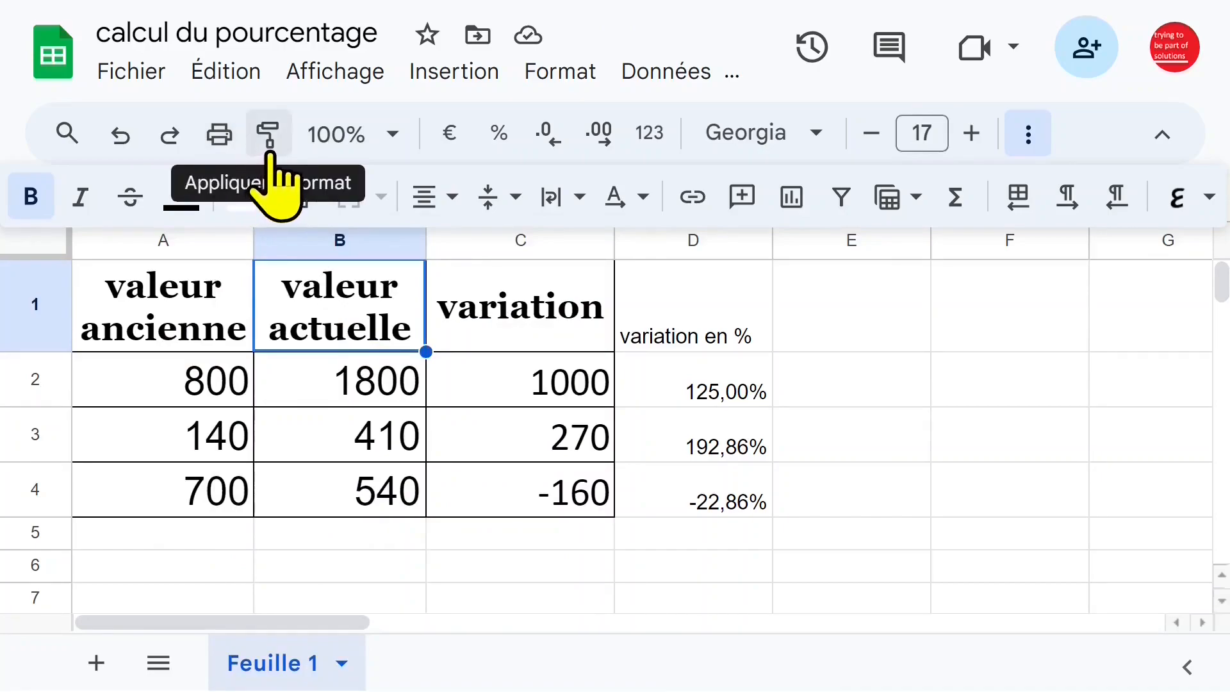
pyautogui.click(269, 149)
pyautogui.click(689, 317)
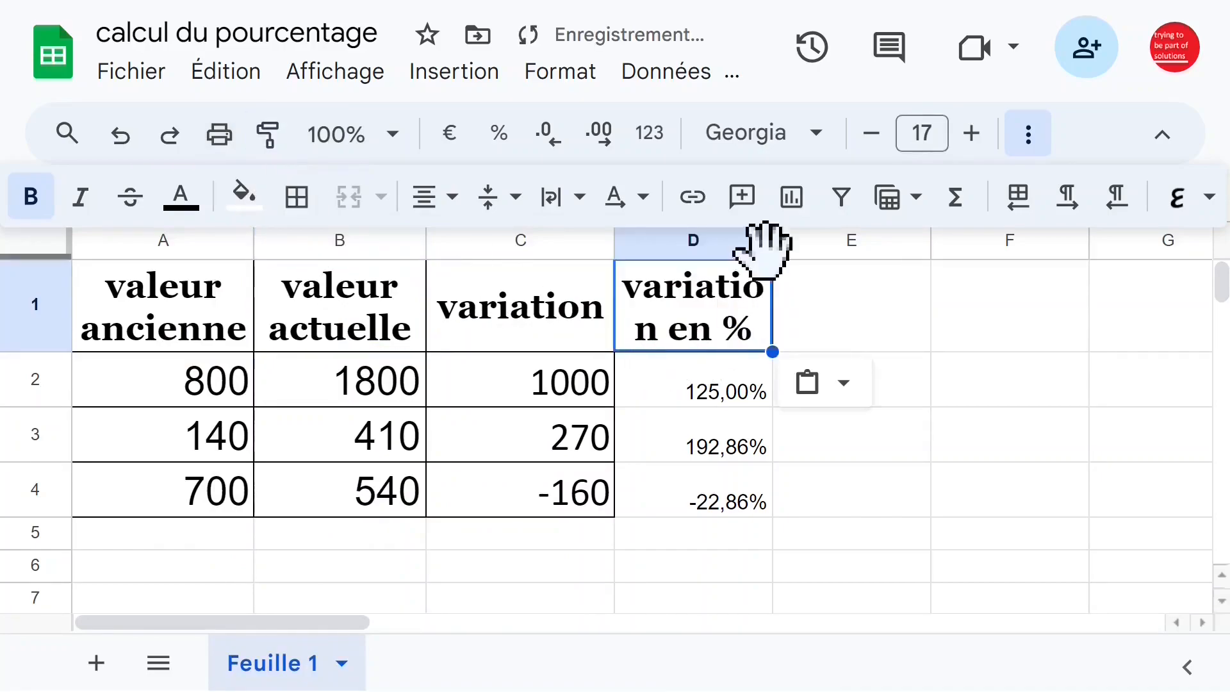
pyautogui.moveTo(770, 247); pyautogui.dragTo(807, 245)
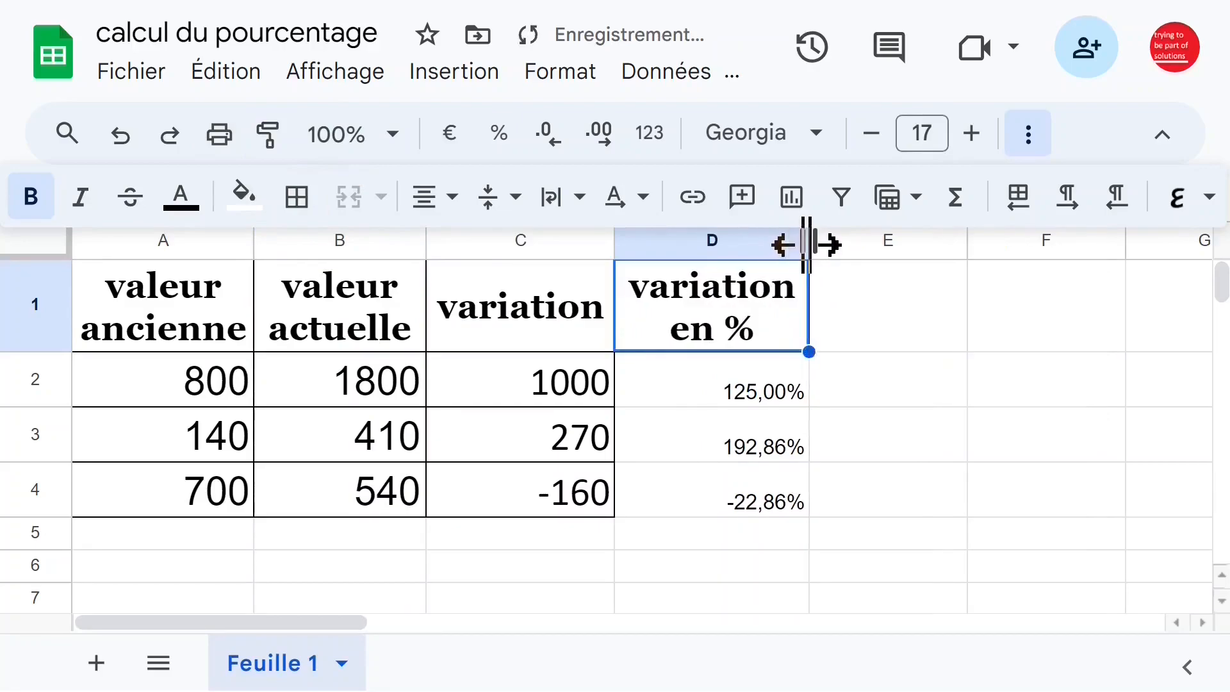
# Change the current value in cell B2 to 1600.
pyautogui.click(732, 401)
pyautogui.click(731, 439)
pyautogui.click(376, 398)
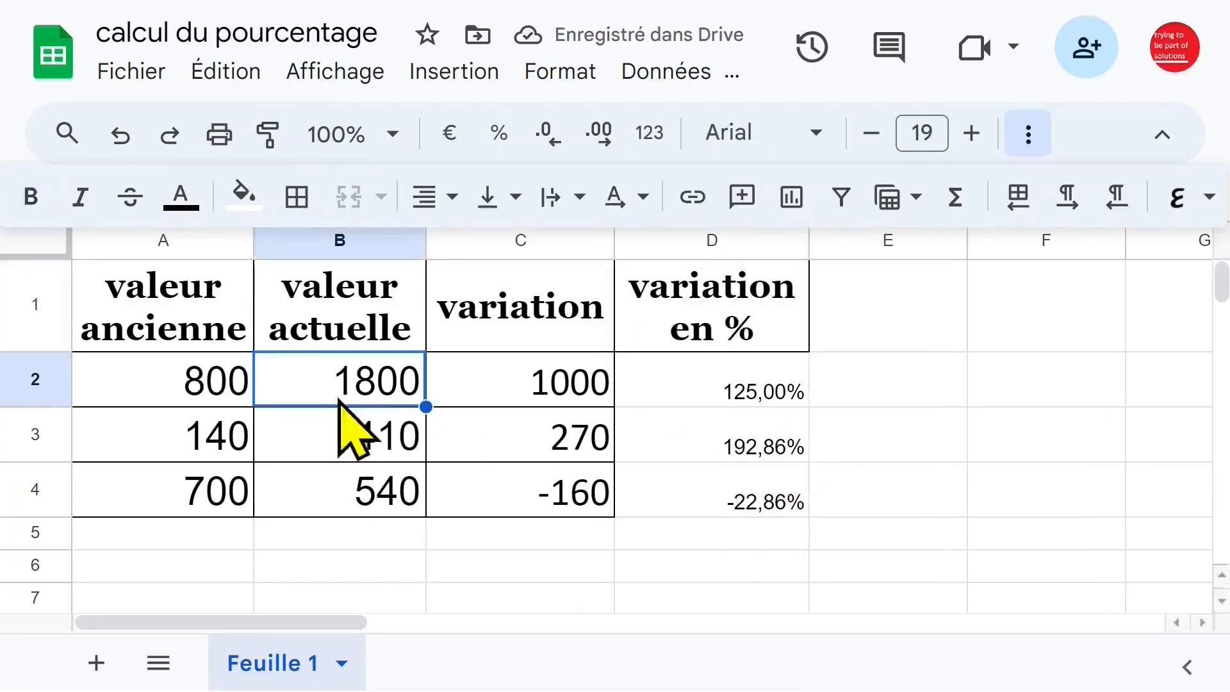
pyautogui.click(181, 401)
pyautogui.click(360, 397)
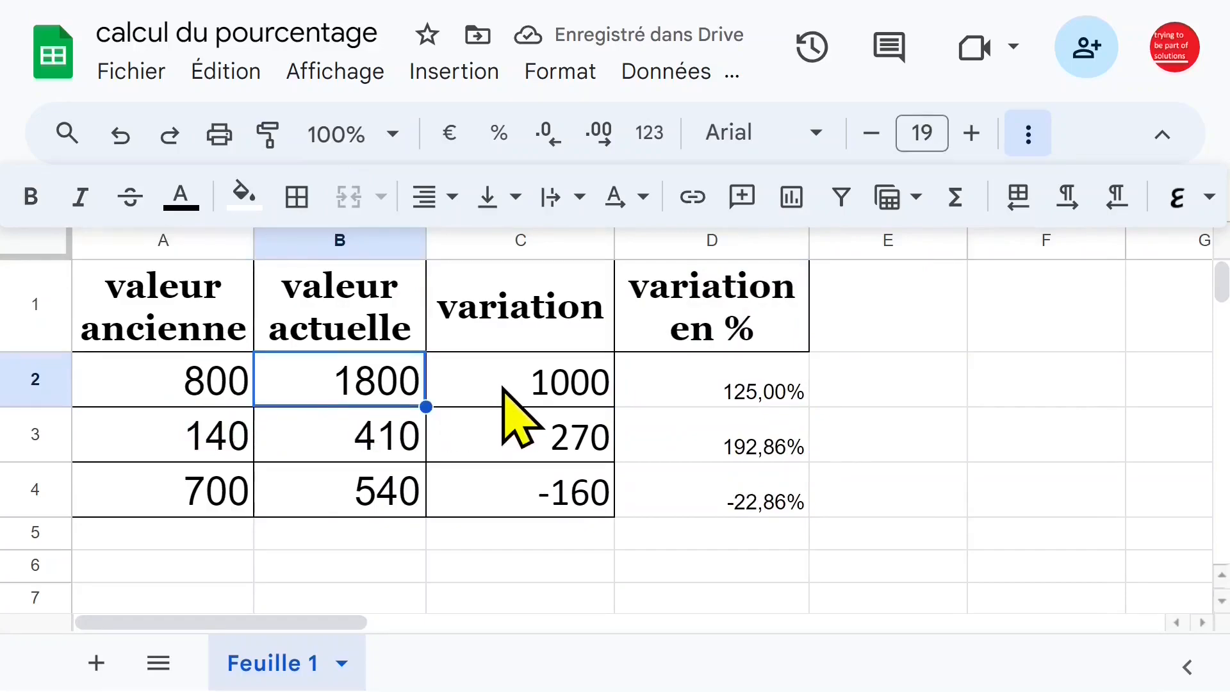
pyautogui.write('1')
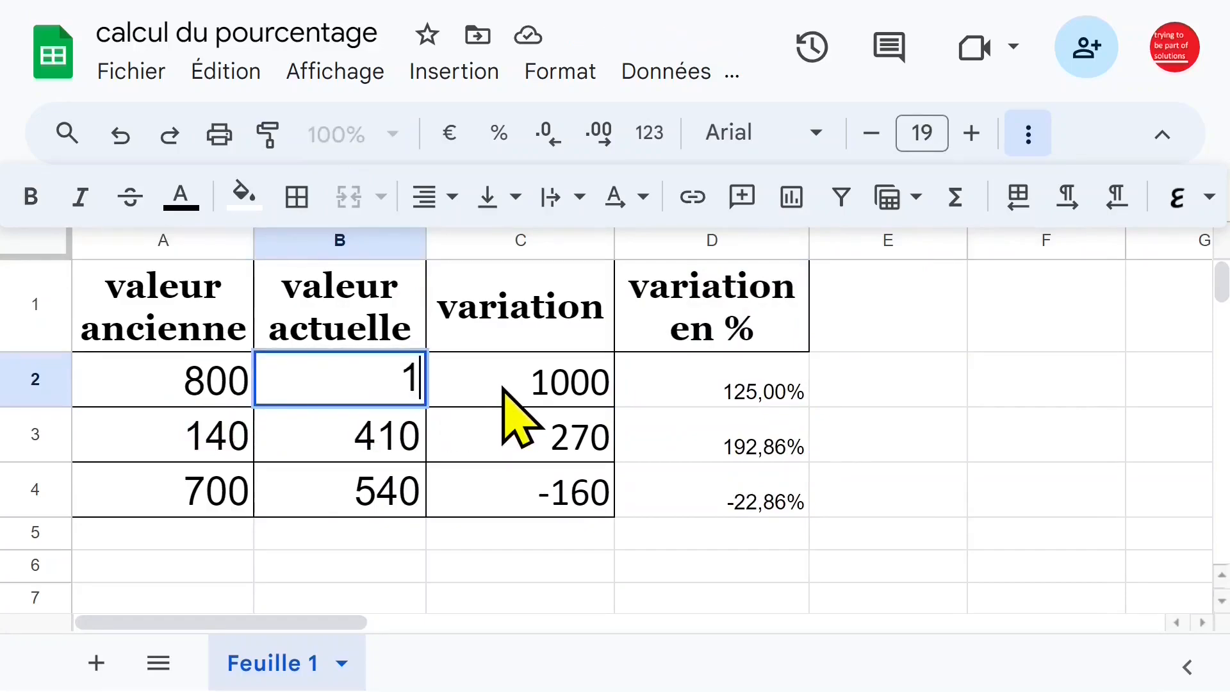
pyautogui.press('Return')
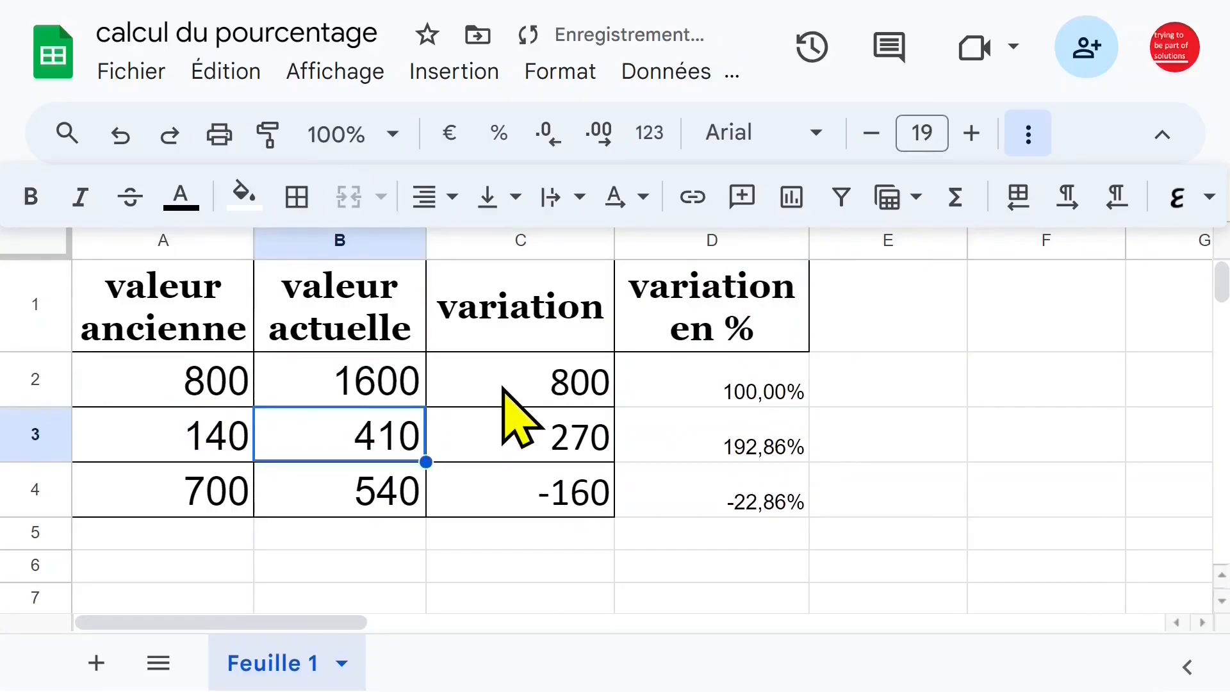
# Examine the percentage variations in column D against the old values, current values and variations in each row.
pyautogui.click(689, 385)
pyautogui.click(204, 448)
pyautogui.click(410, 449)
pyautogui.click(540, 448)
pyautogui.click(251, 494)
pyautogui.click(569, 496)
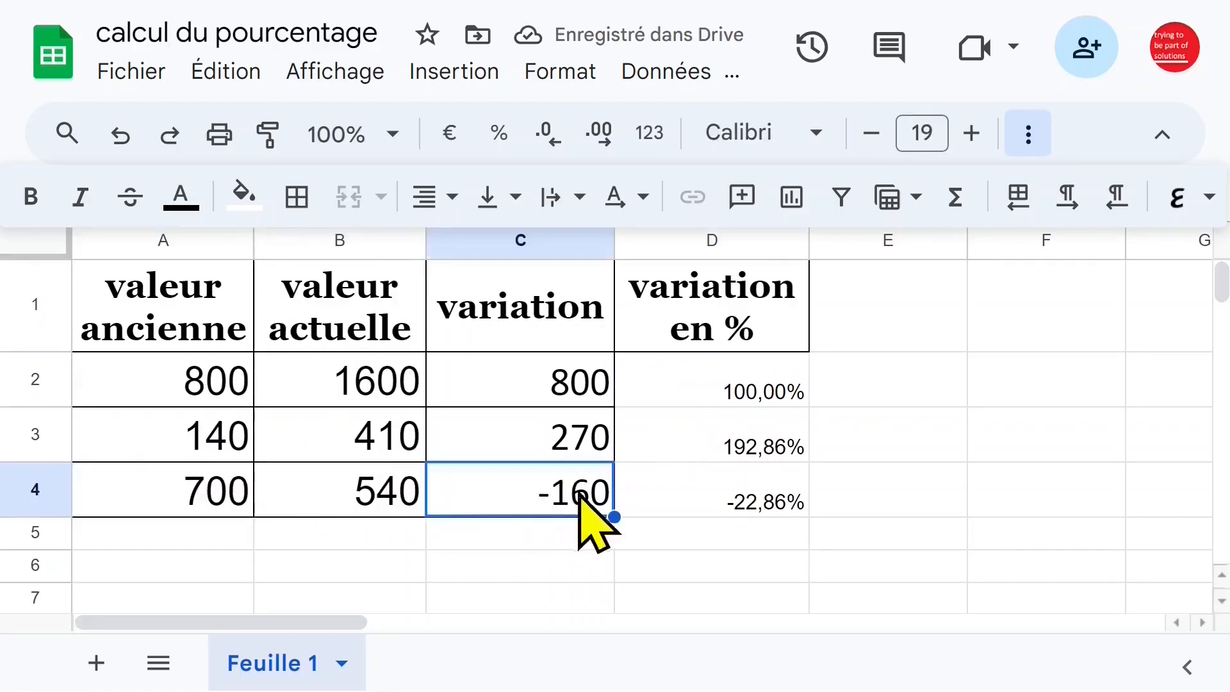
pyautogui.click(759, 503)
pyautogui.click(736, 400)
pyautogui.click(738, 475)
pyautogui.click(743, 383)
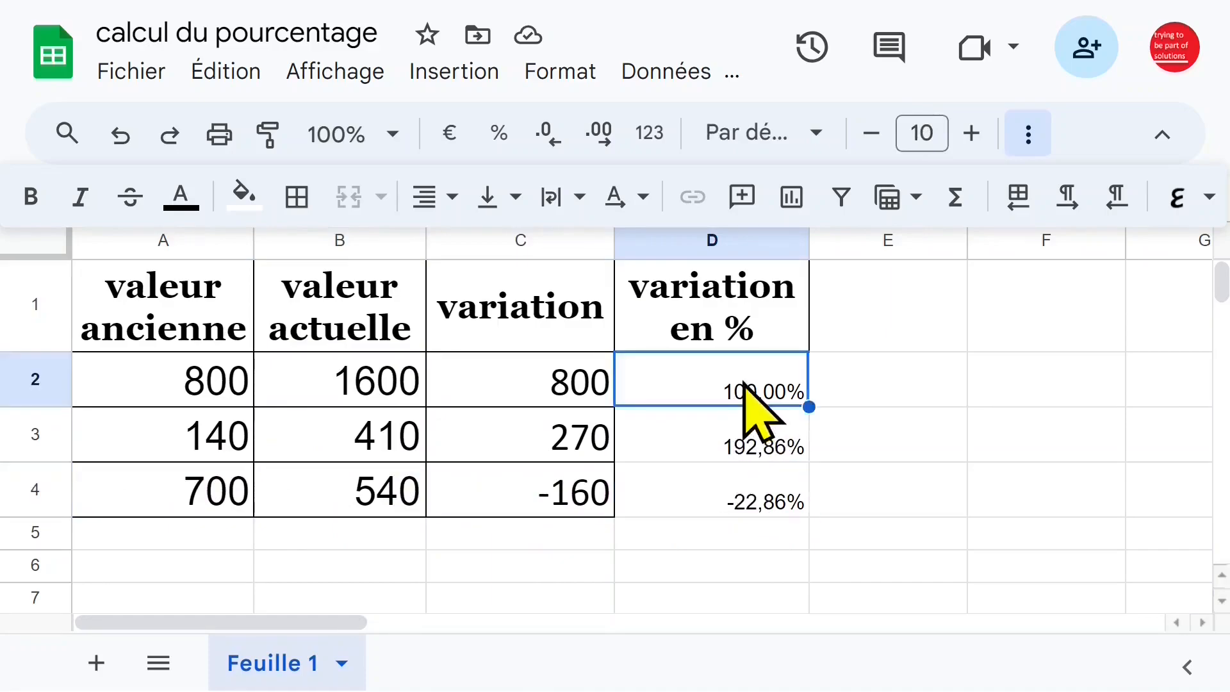
# Show the formula of D2 as text in cell E2 with =FORMULATEXT(D2), and clear E2 again.
pyautogui.click(873, 378)
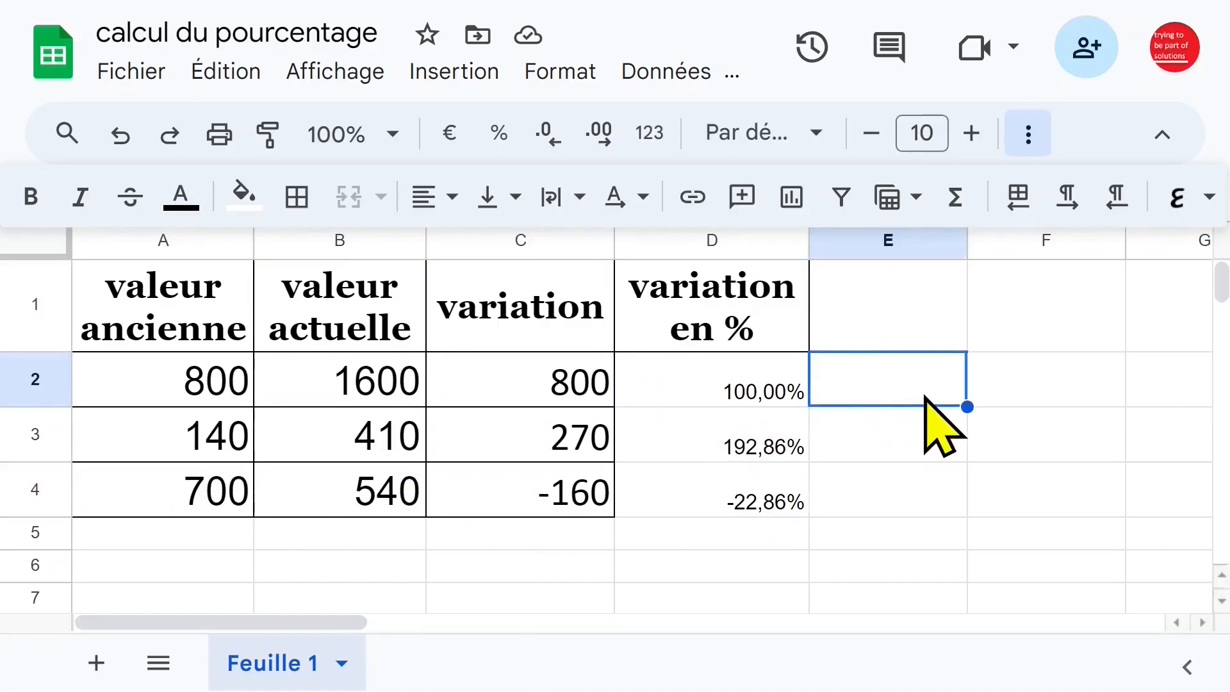
pyautogui.write('=form')
pyautogui.click(590, 440)
pyautogui.click(707, 395)
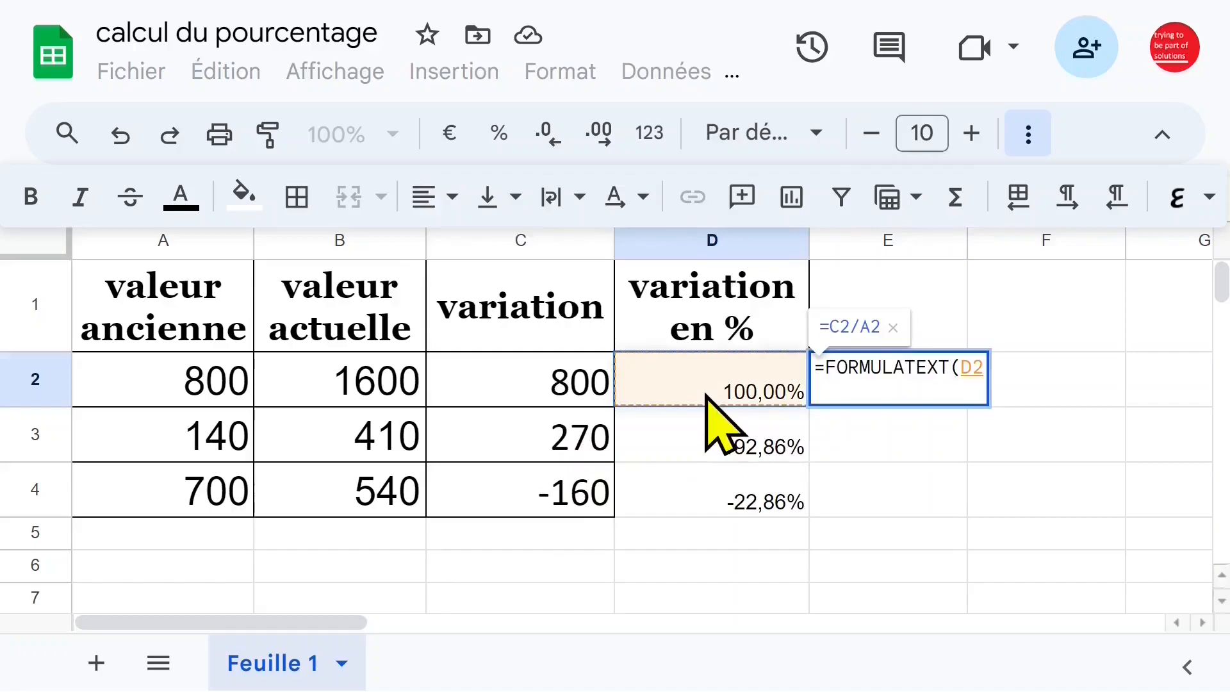
pyautogui.press('Return')
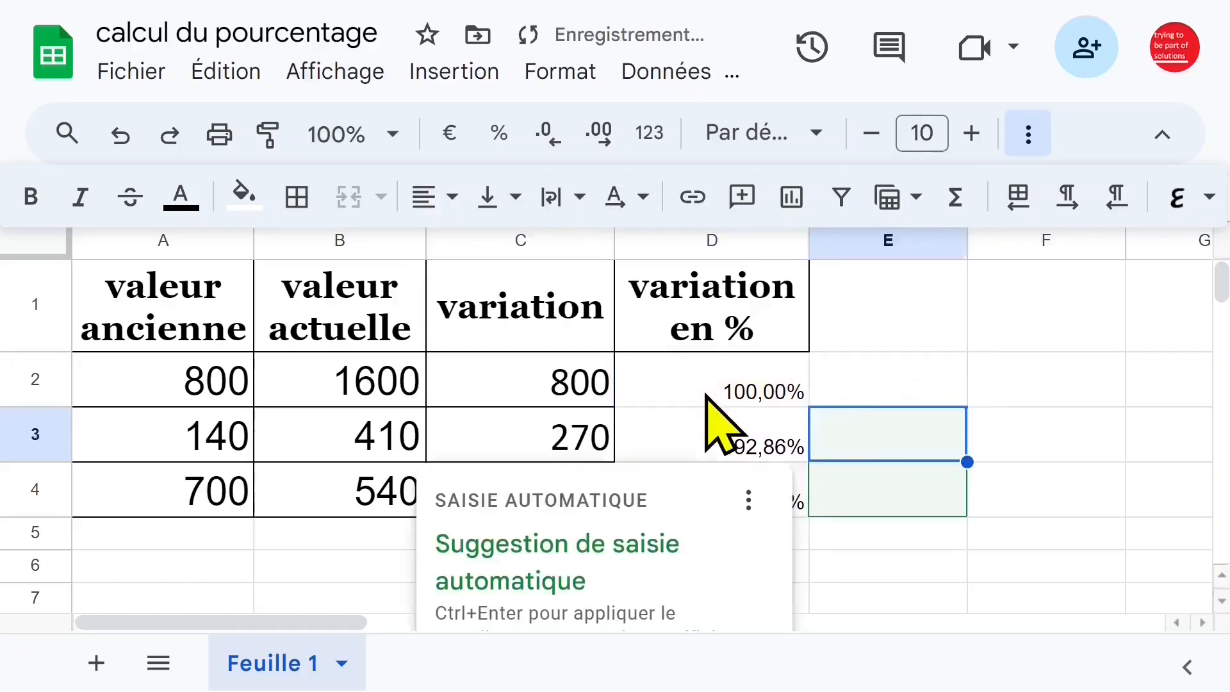
pyautogui.click(872, 396)
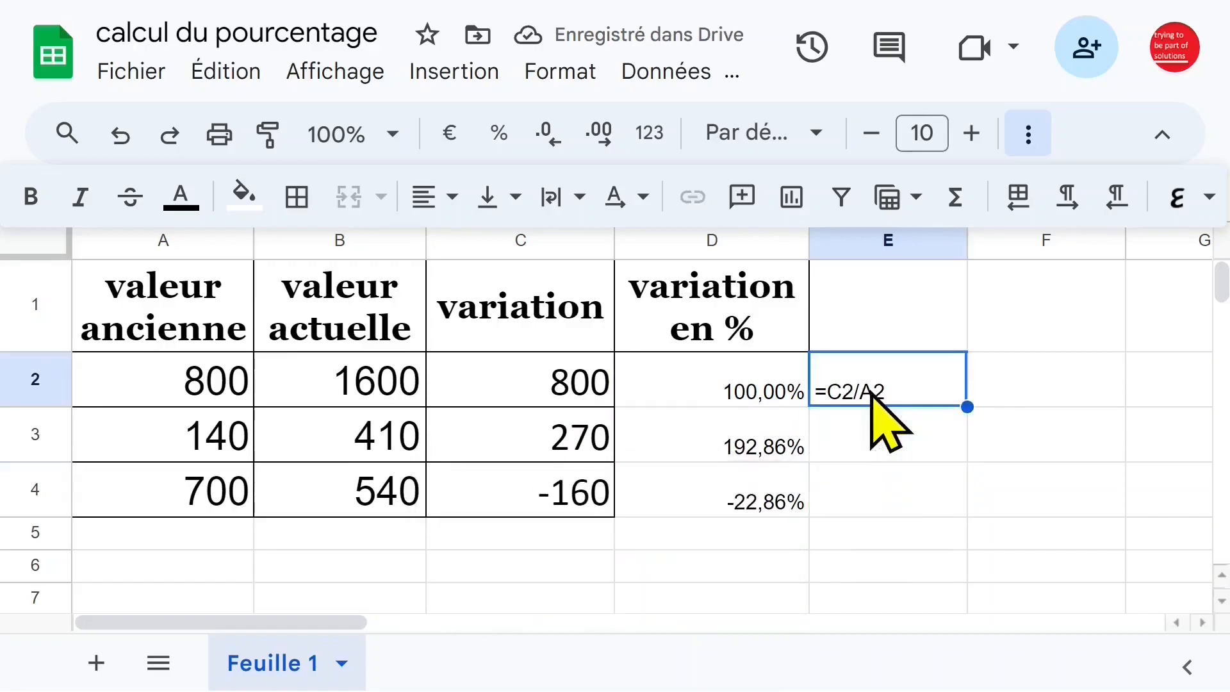
pyautogui.click(871, 423)
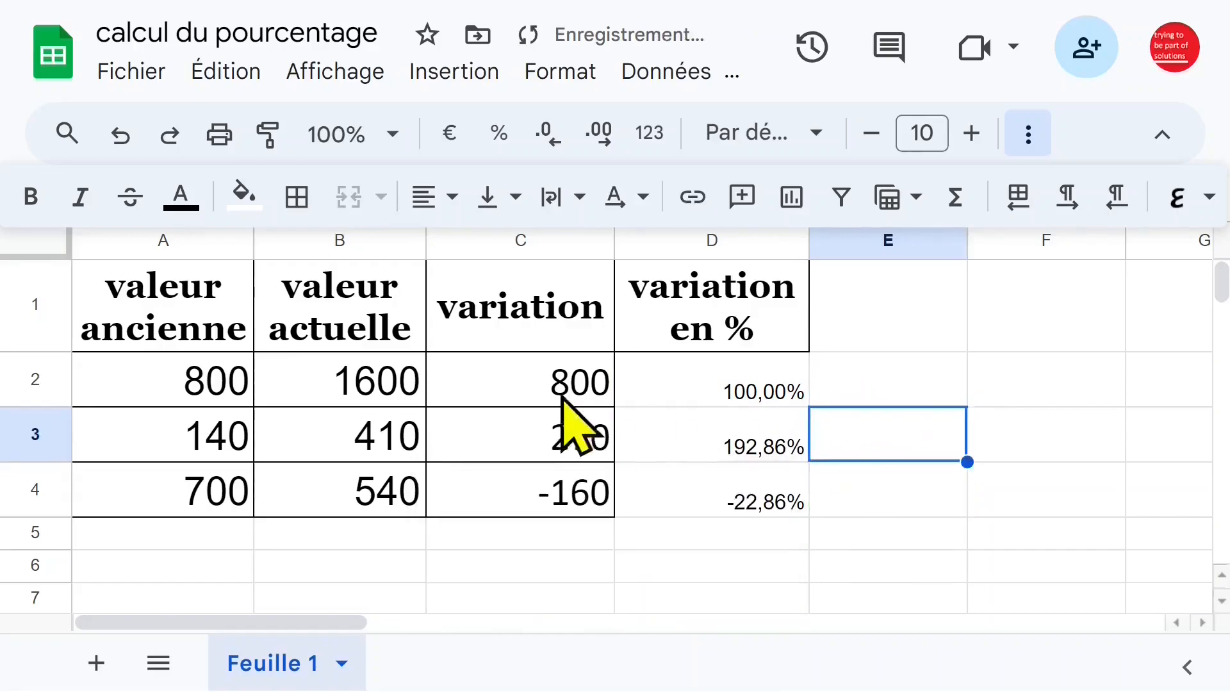
# Clear the variation in C2 to check how D2 depends on it, and undo the deletion.
pyautogui.click(544, 386)
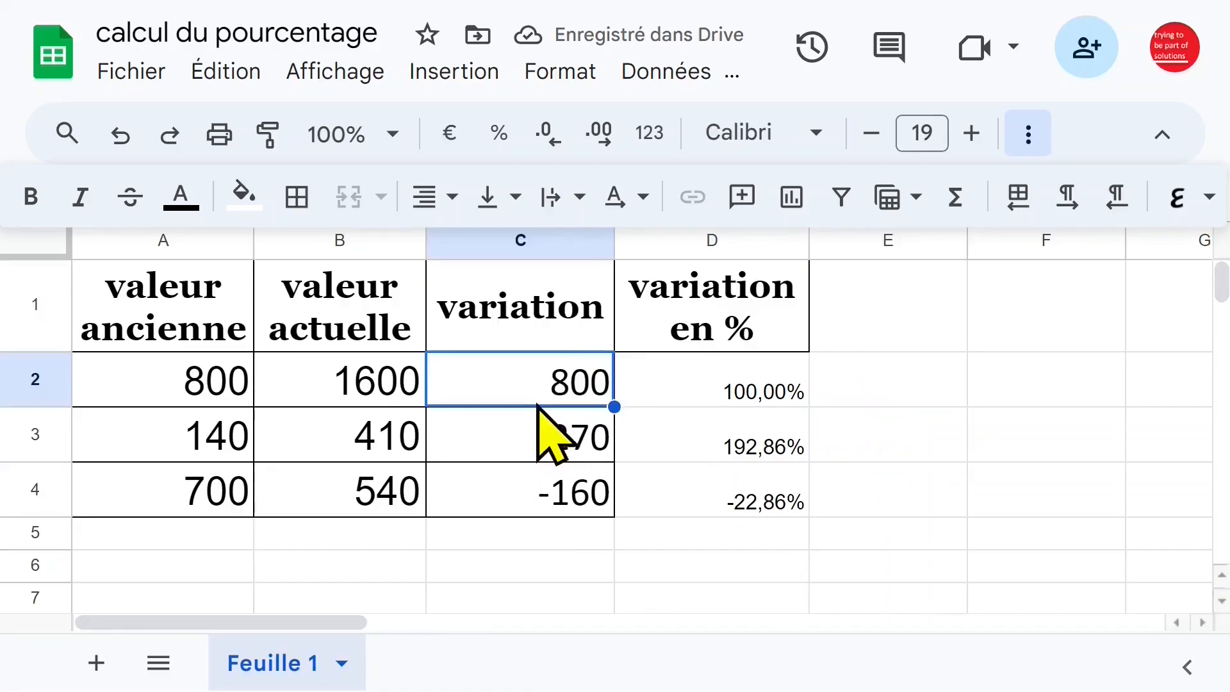
pyautogui.press('Delete')
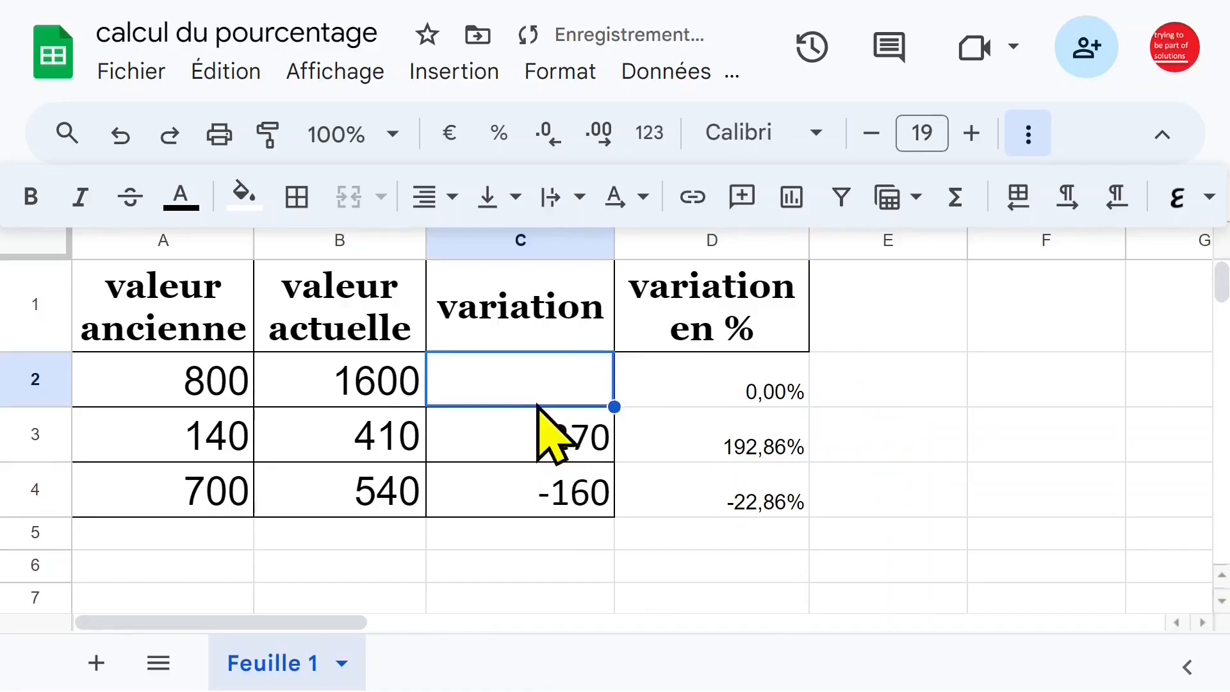
pyautogui.click(782, 392)
pyautogui.click(517, 387)
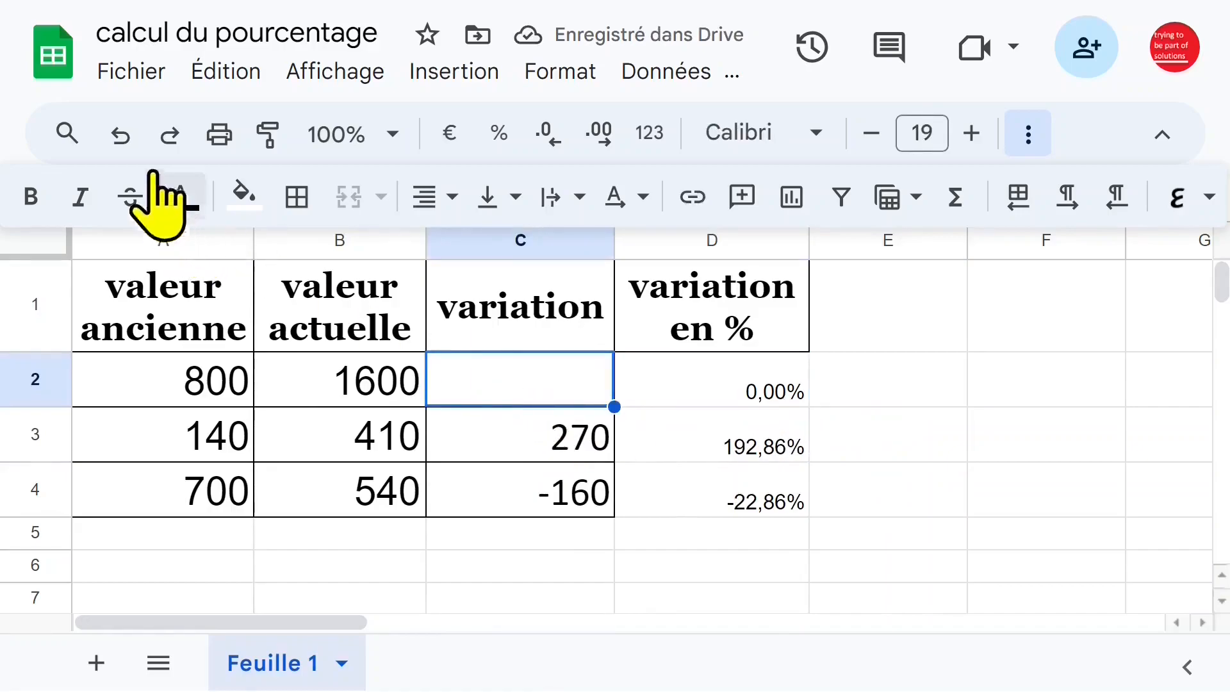
pyautogui.click(120, 134)
# Copy B2-A2 from the formula in C2 and put it in place of C2 in the formula of D2.
pyautogui.doubleClick(522, 380)
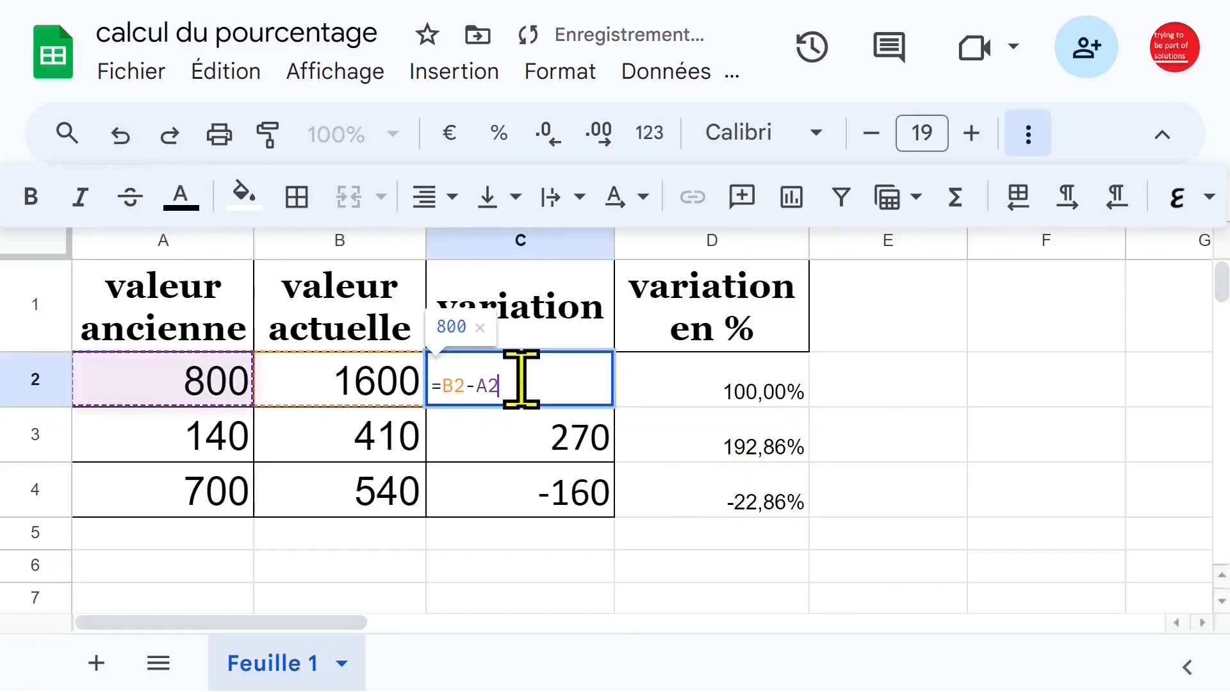
pyautogui.moveTo(548, 379); pyautogui.dragTo(440, 381)
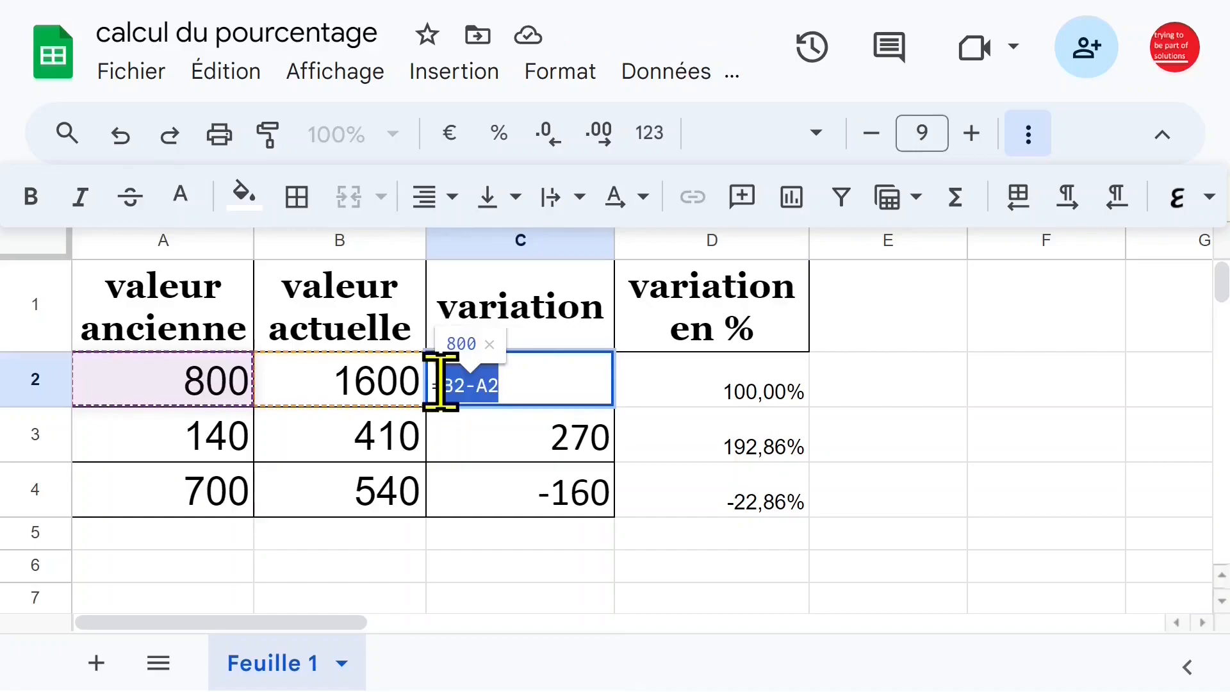
pyautogui.press('Escape')
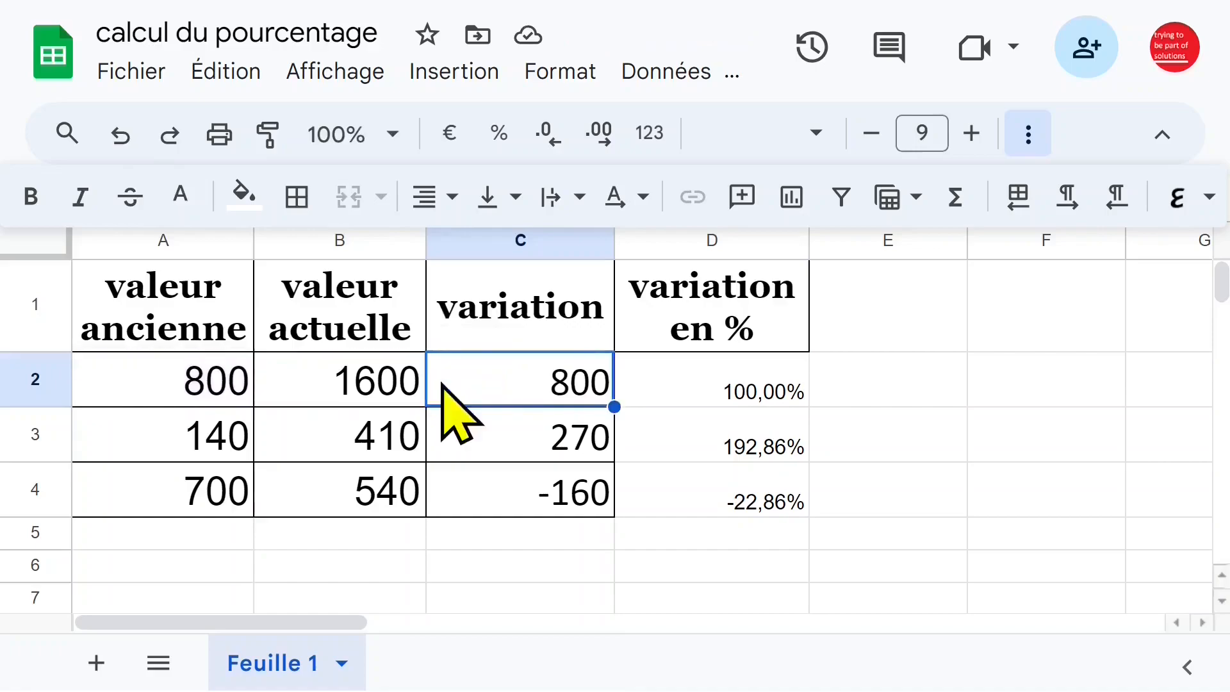
pyautogui.click(712, 392)
pyautogui.doubleClick(711, 394)
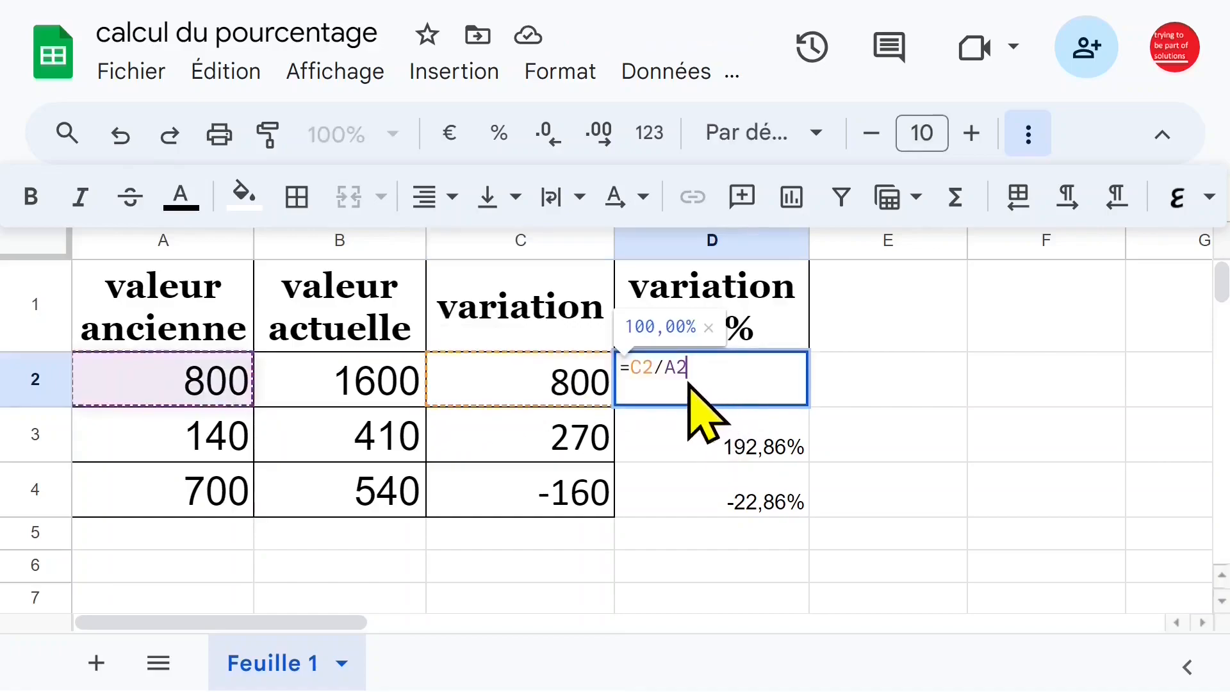
pyautogui.click(651, 367)
pyautogui.press('BackSpace')
pyautogui.press('BackSpace')
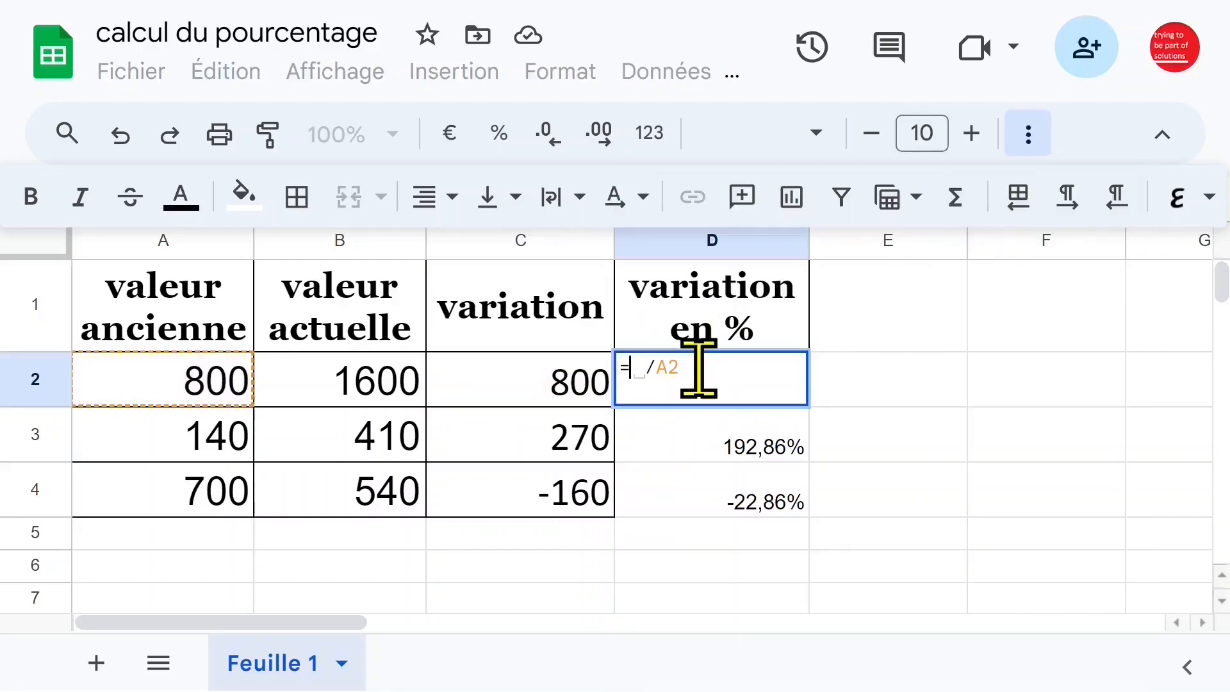
pyautogui.write('B2-A2')
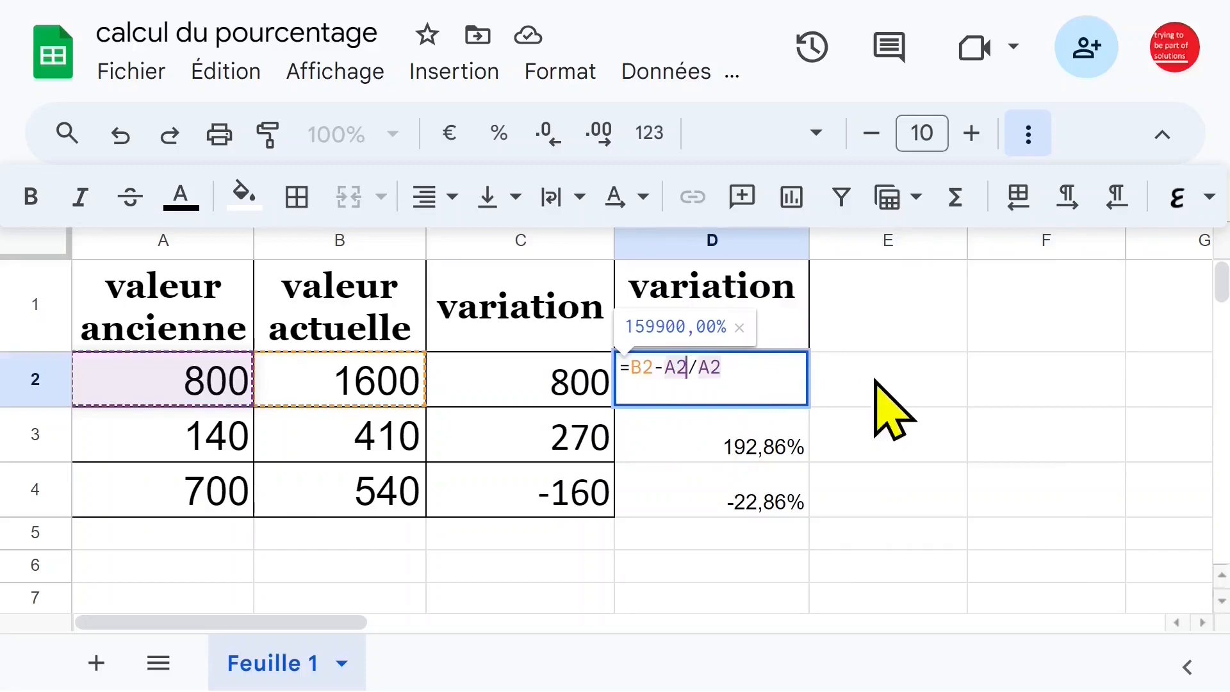
pyautogui.press('Return')
# Add parentheses around the subtraction in D2 so the formula reads =(B2-A2)/A2.
pyautogui.click(714, 386)
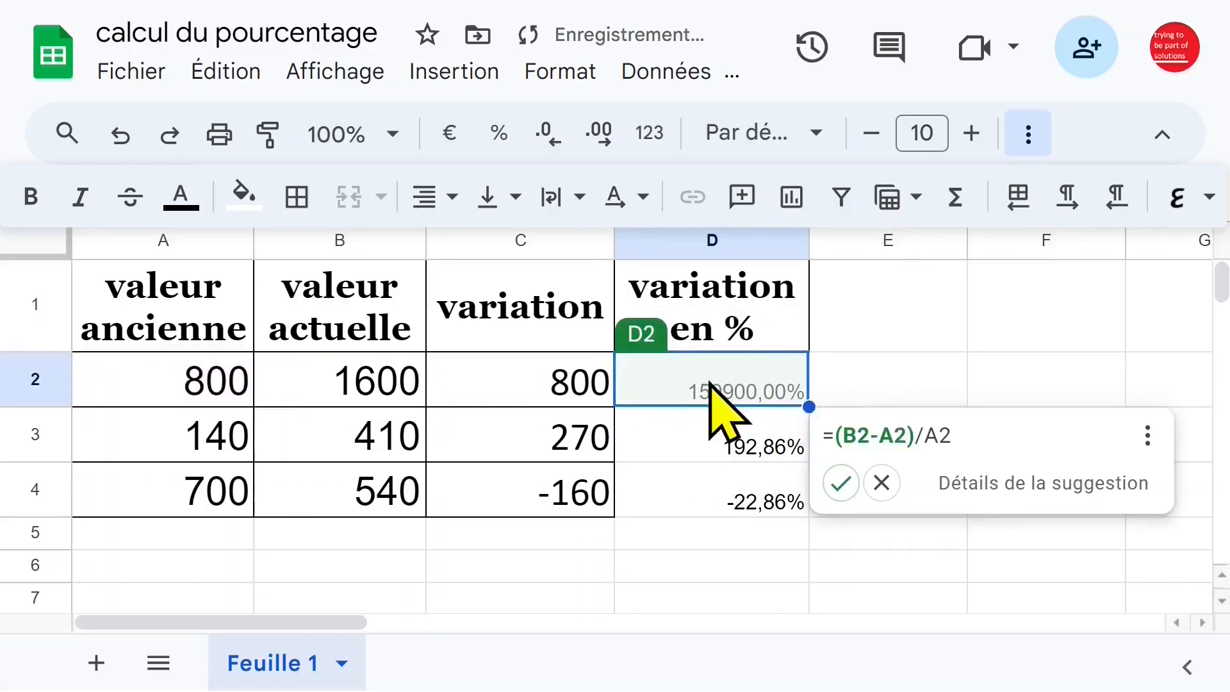
pyautogui.doubleClick(744, 387)
pyautogui.click(687, 367)
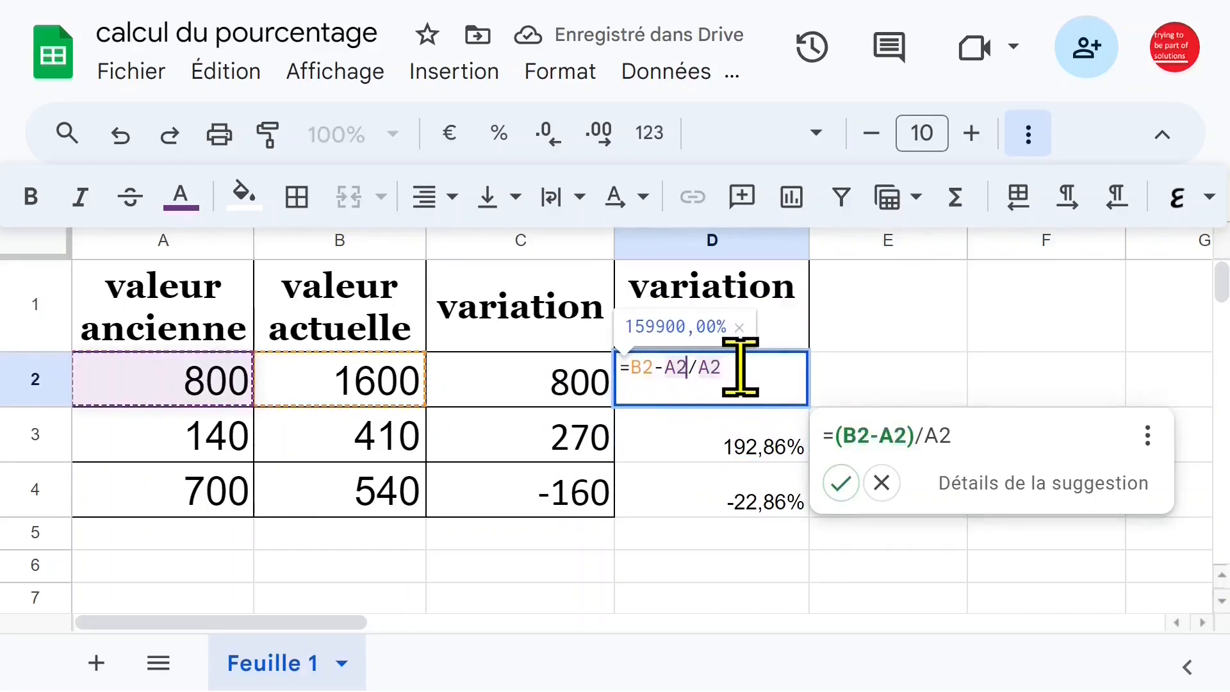
pyautogui.write(')')
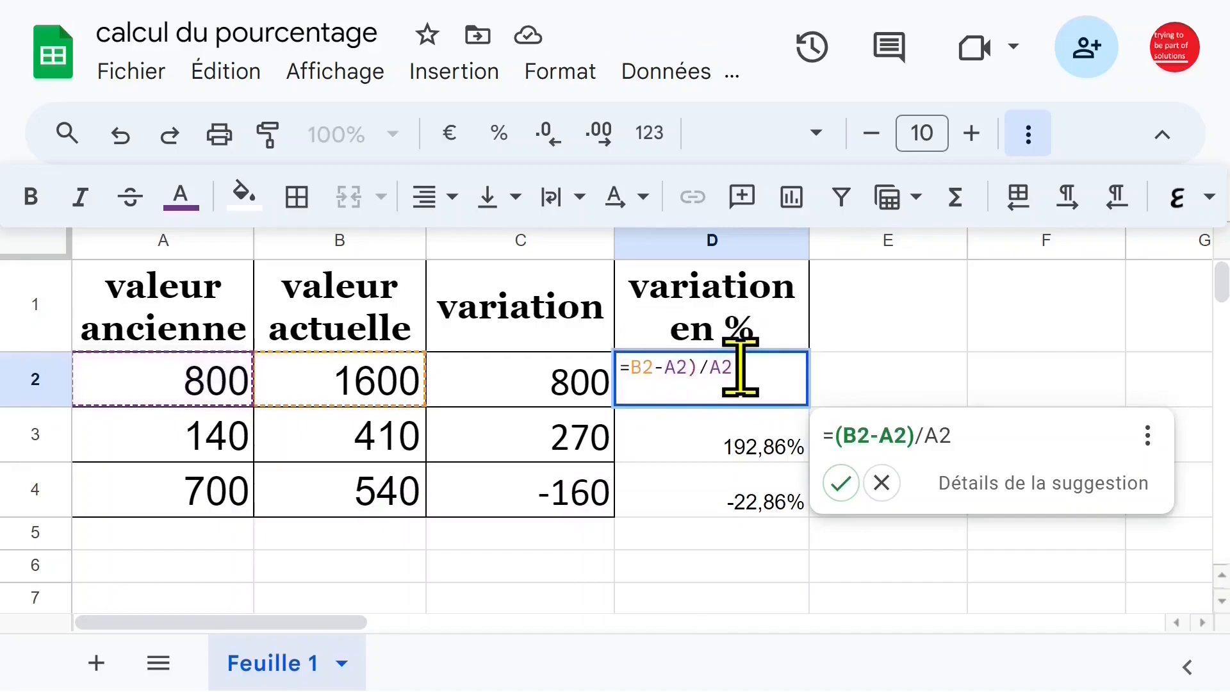
pyautogui.click(632, 367)
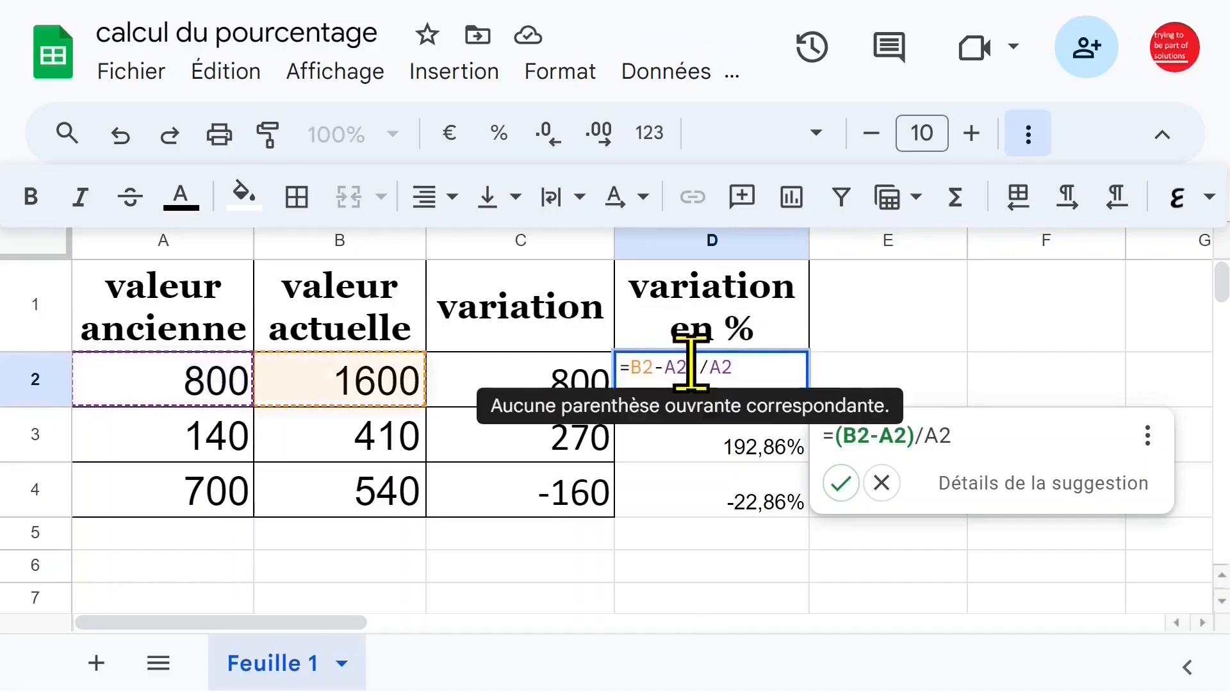
pyautogui.write('(')
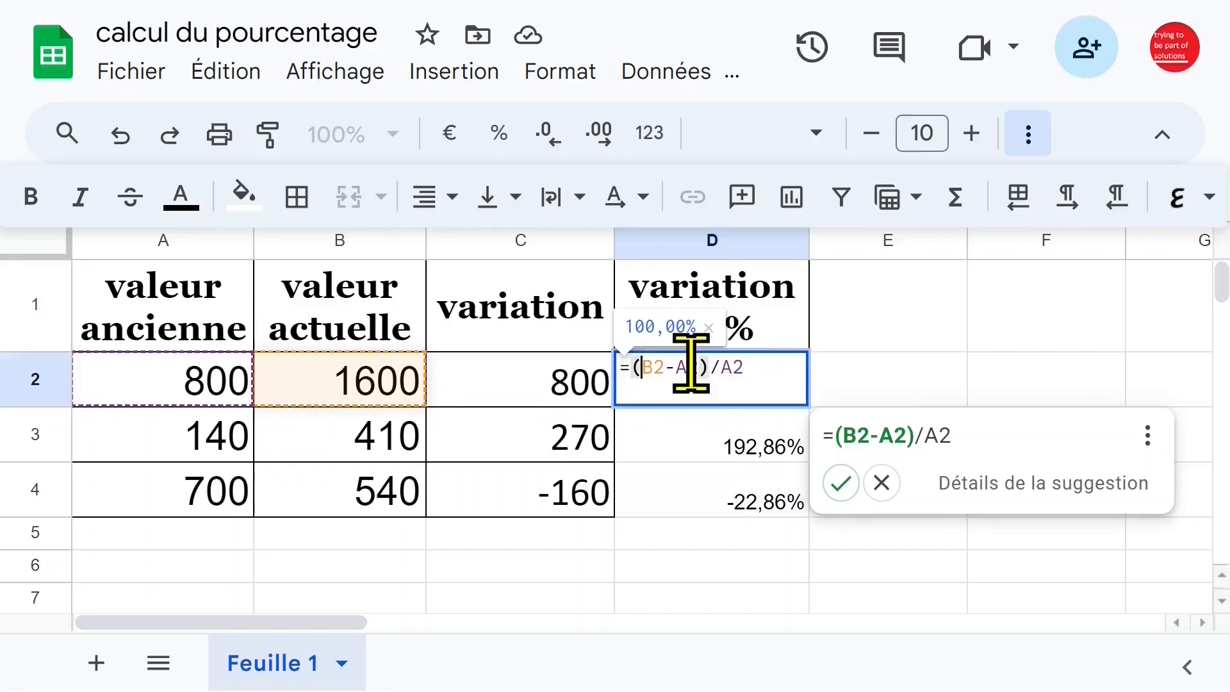
pyautogui.press('Return')
# Fill the formula from D2 down to D4 and accept the suggested correction =(B2-A2)/A2.
pyautogui.click(769, 392)
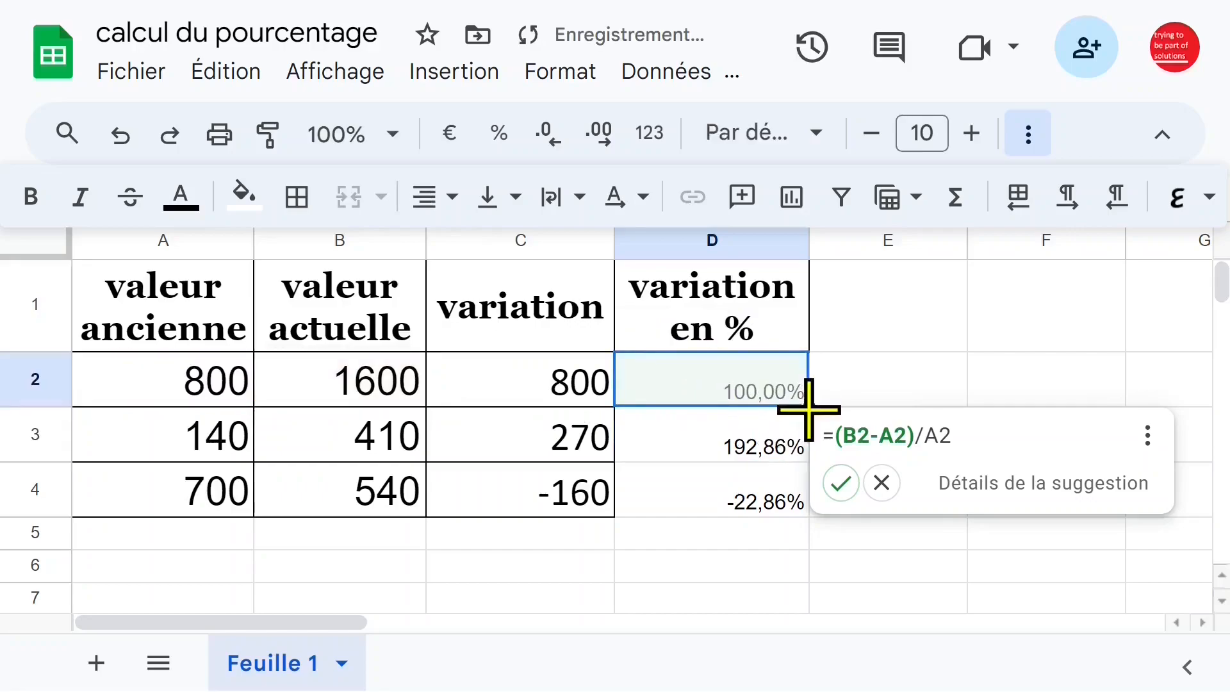
pyautogui.moveTo(808, 407); pyautogui.dragTo(806, 495)
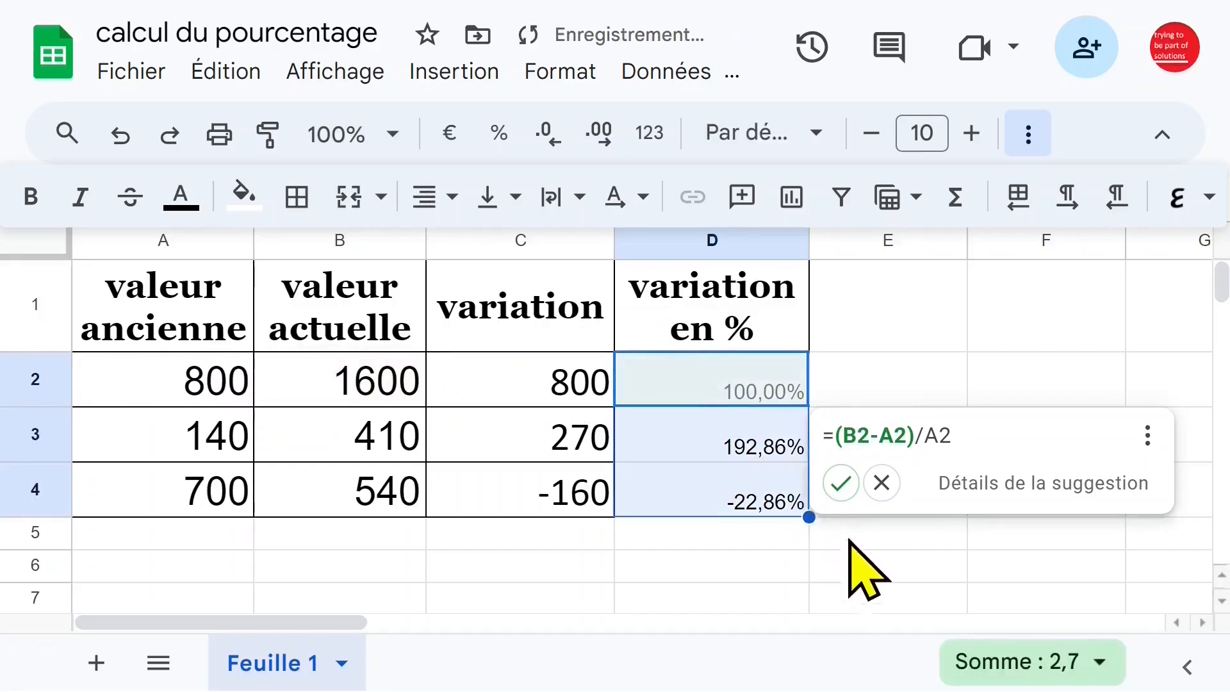
pyautogui.click(990, 346)
pyautogui.click(959, 387)
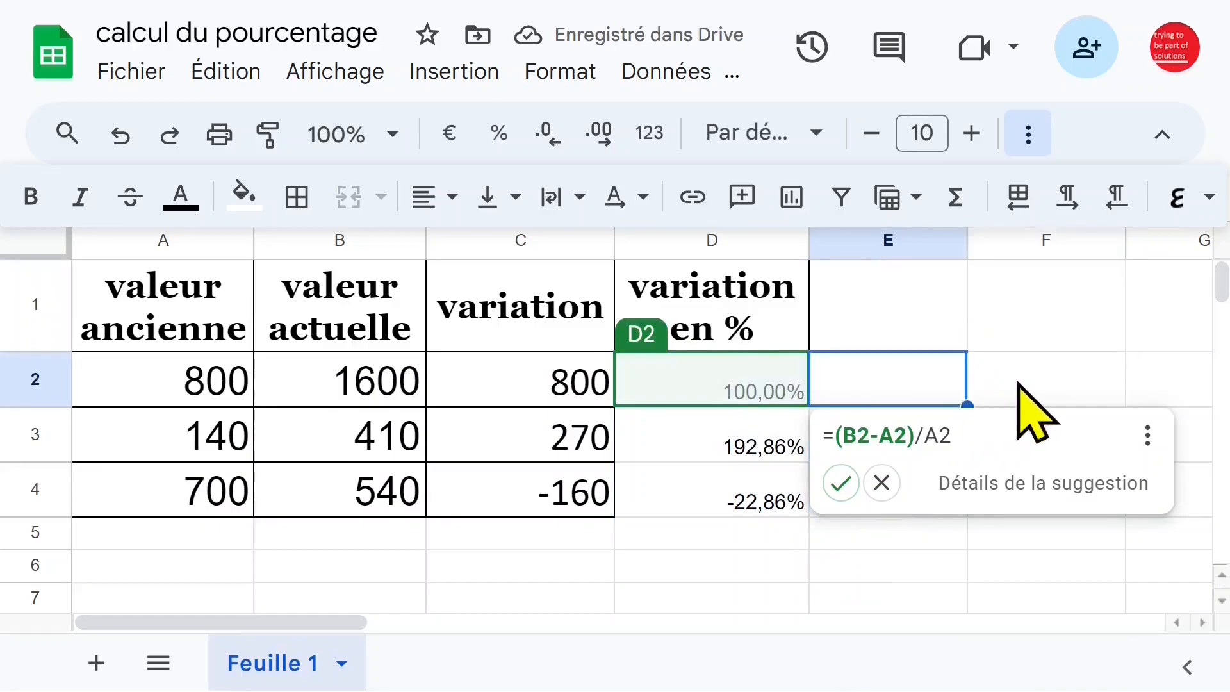
pyautogui.click(841, 484)
pyautogui.moveTo(811, 406); pyautogui.dragTo(809, 506)
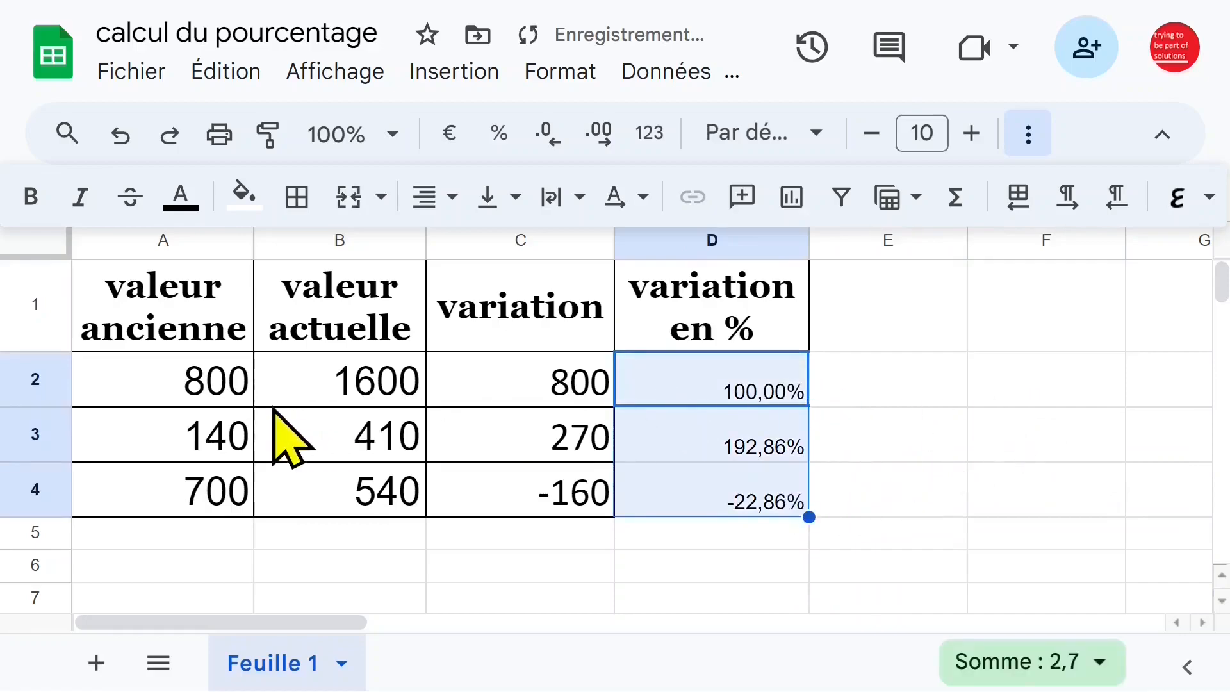
# Change the current value in cell B3 to 280.
pyautogui.click(212, 436)
pyautogui.click(415, 456)
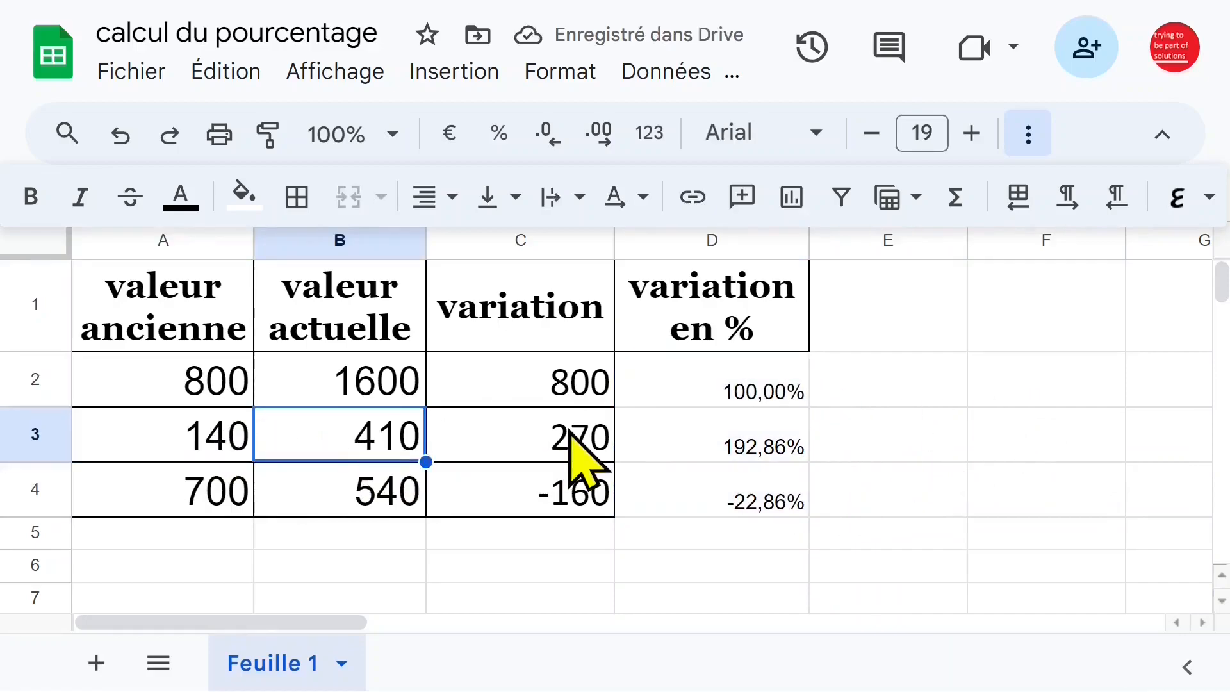
pyautogui.write('280')
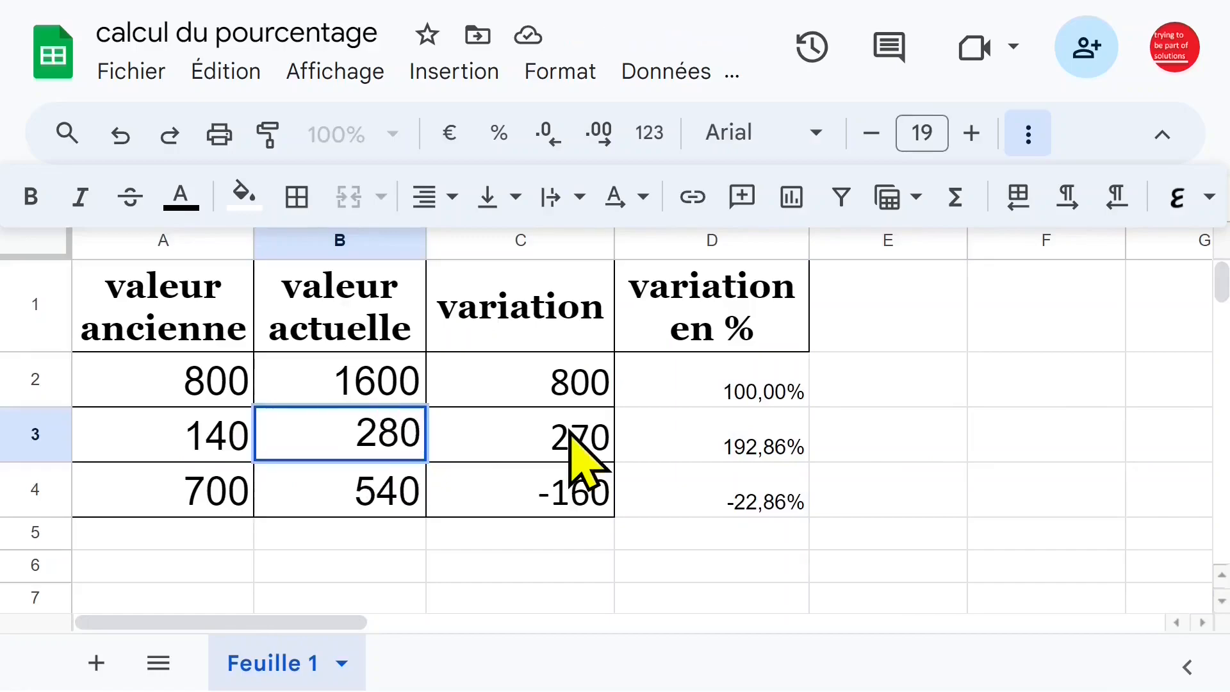
pyautogui.press('Return')
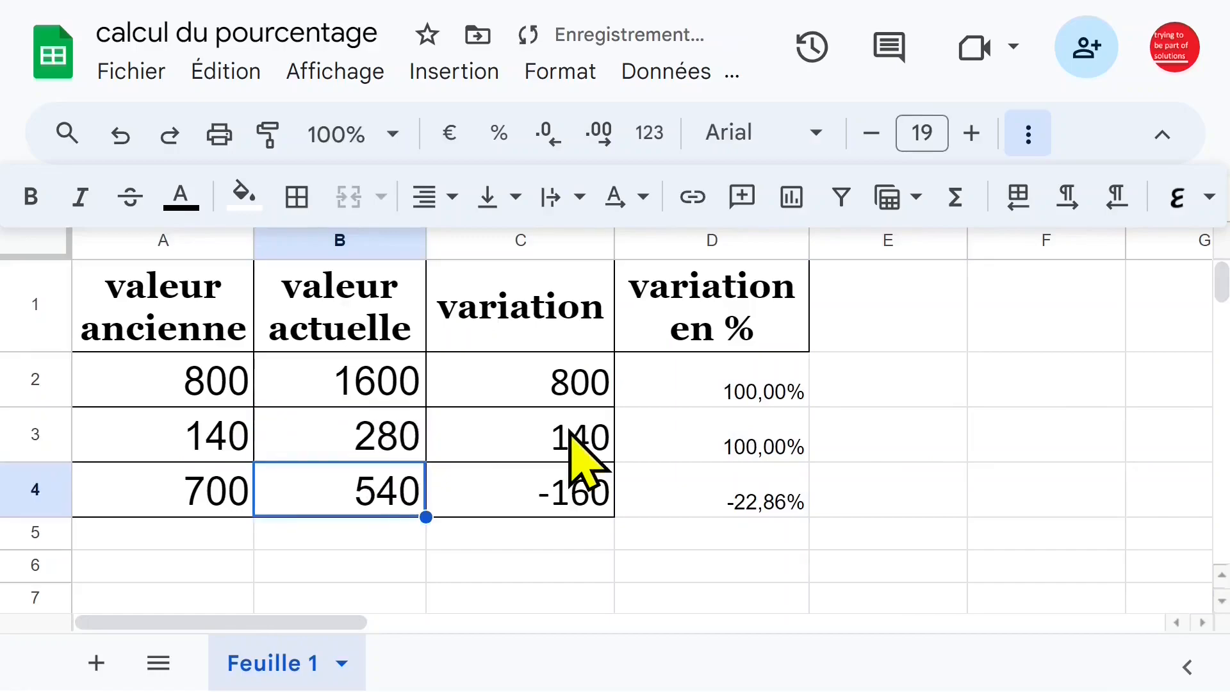
# Change the current value in cell B4 to 100 and check the percentage variation in D4.
pyautogui.click(751, 442)
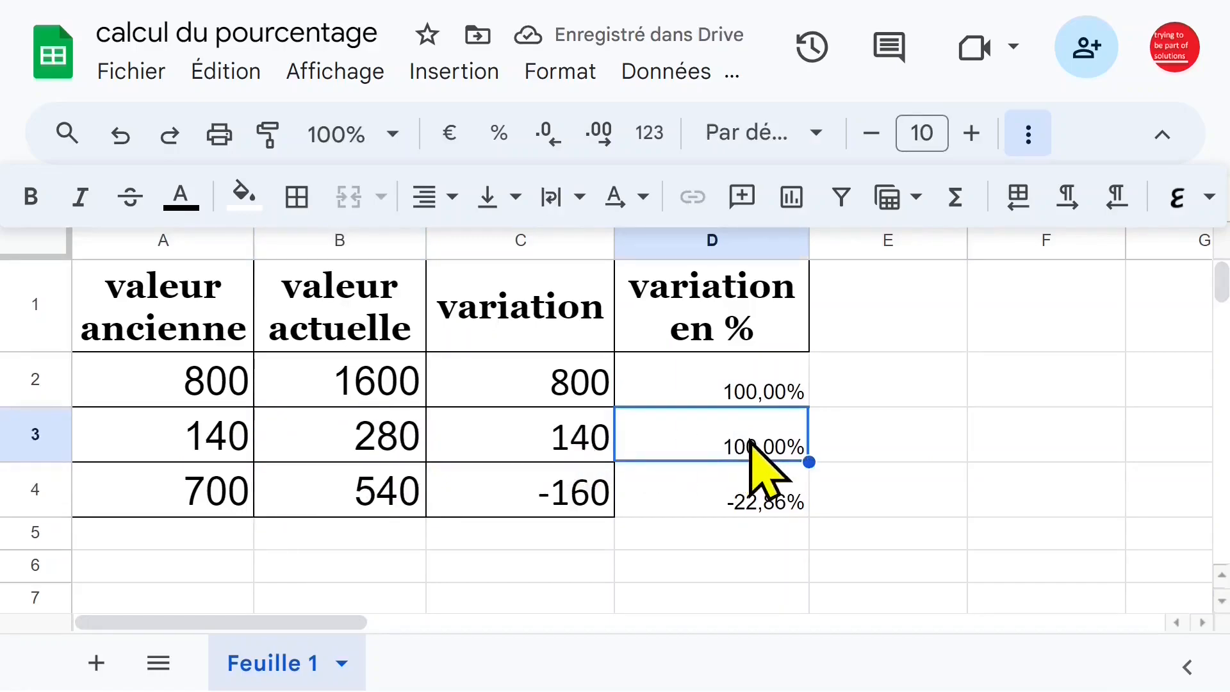
pyautogui.click(218, 492)
pyautogui.click(384, 497)
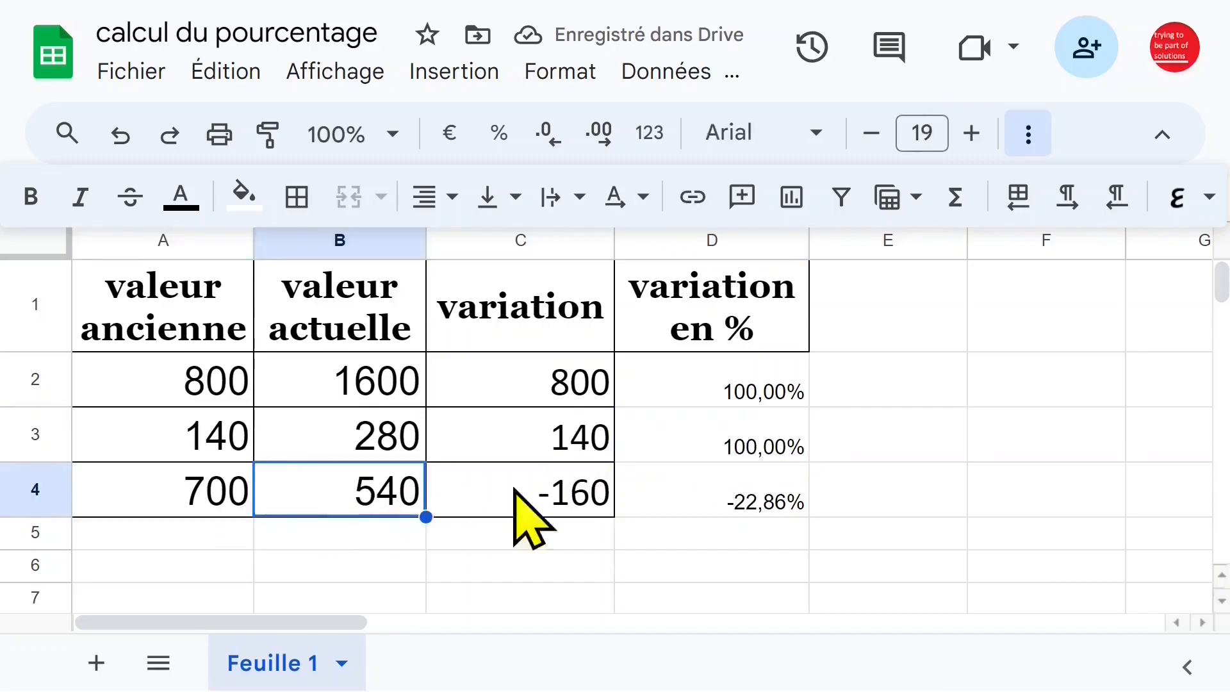
pyautogui.write('100')
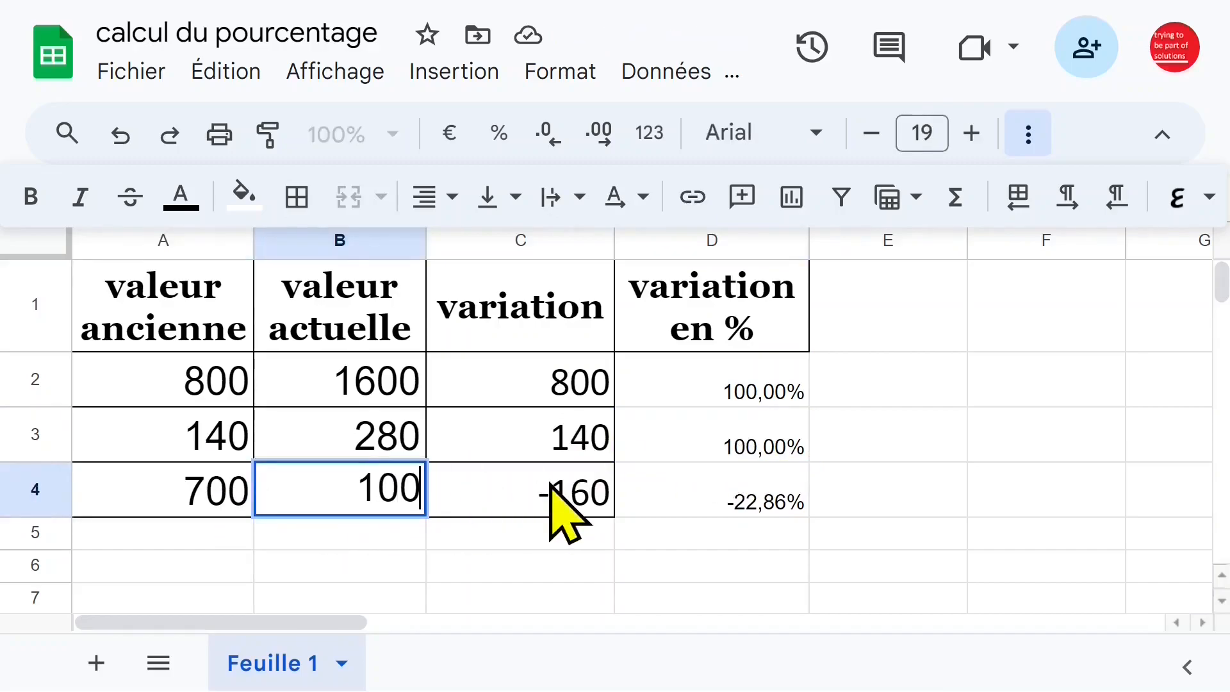
pyautogui.press('Return')
pyautogui.click(691, 506)
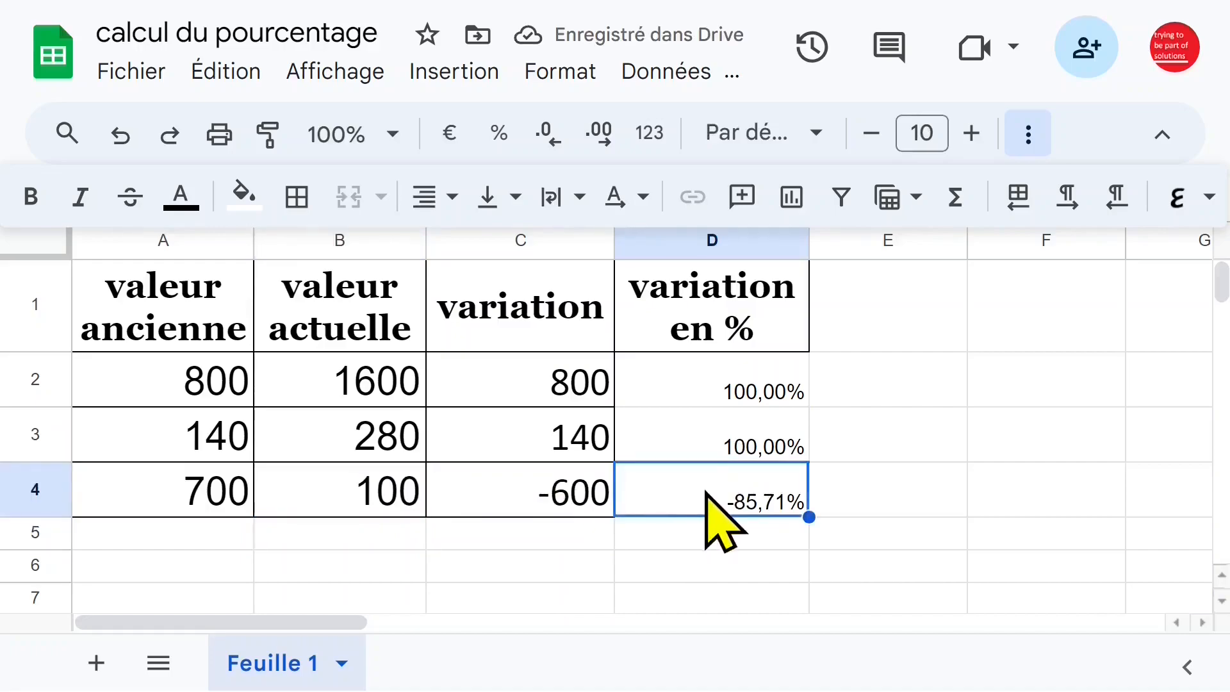
# Display the formula of D2 as text in E2 with FORMULATEXT and fill it down to E4.
pyautogui.click(710, 387)
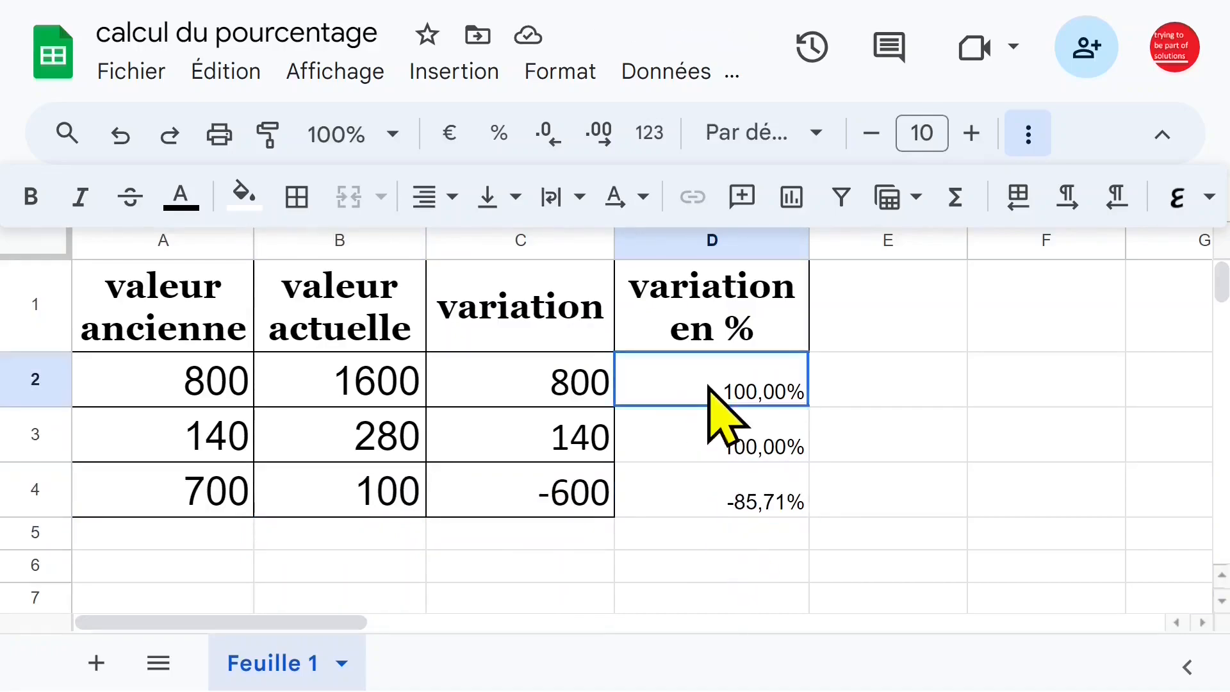
pyautogui.click(849, 397)
pyautogui.write('=')
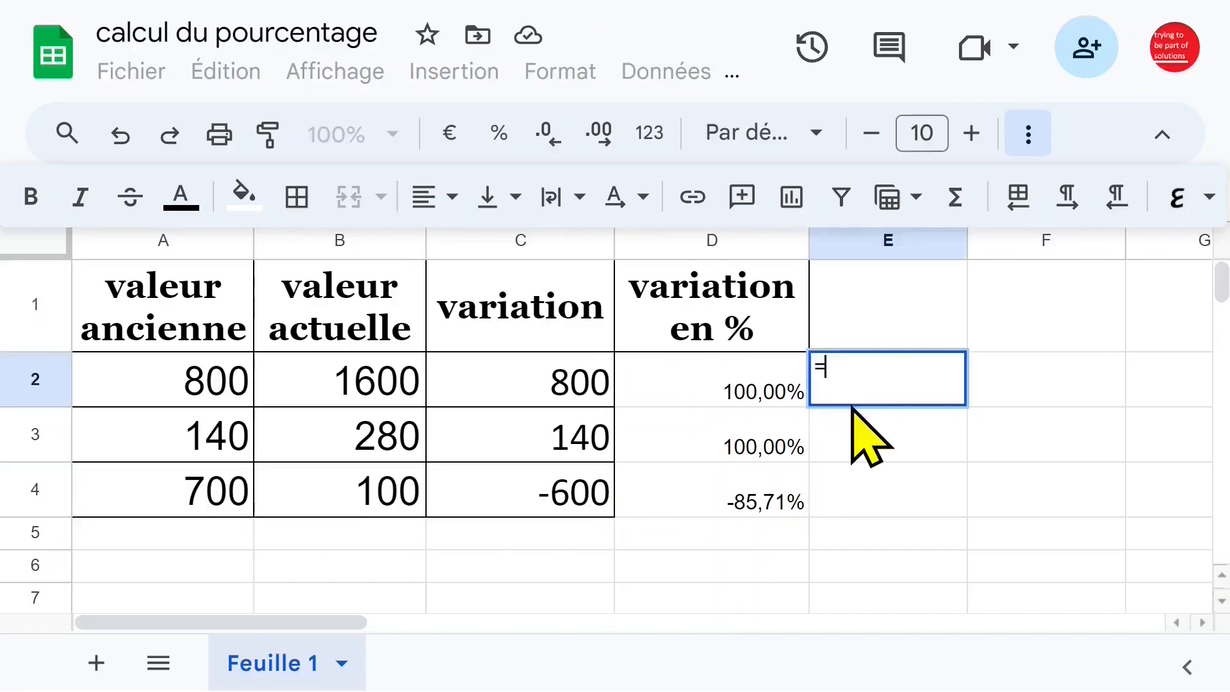
pyautogui.write('form')
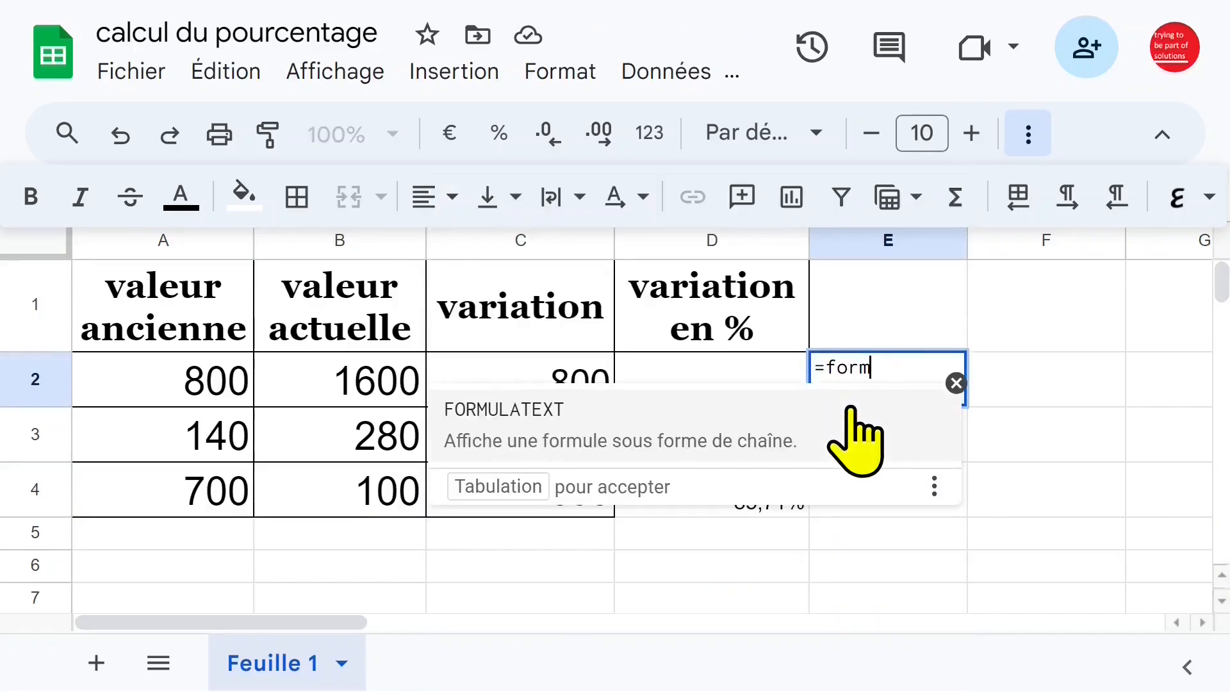
pyautogui.click(829, 413)
pyautogui.click(722, 381)
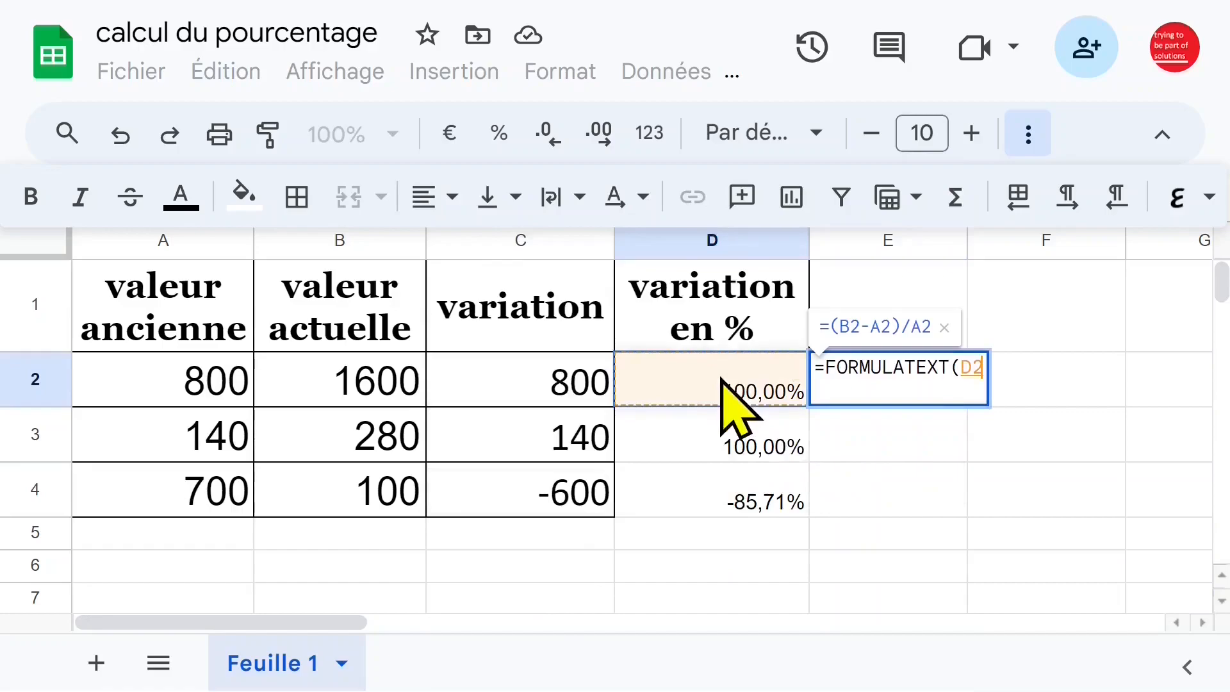
pyautogui.press('Return')
pyautogui.click(941, 392)
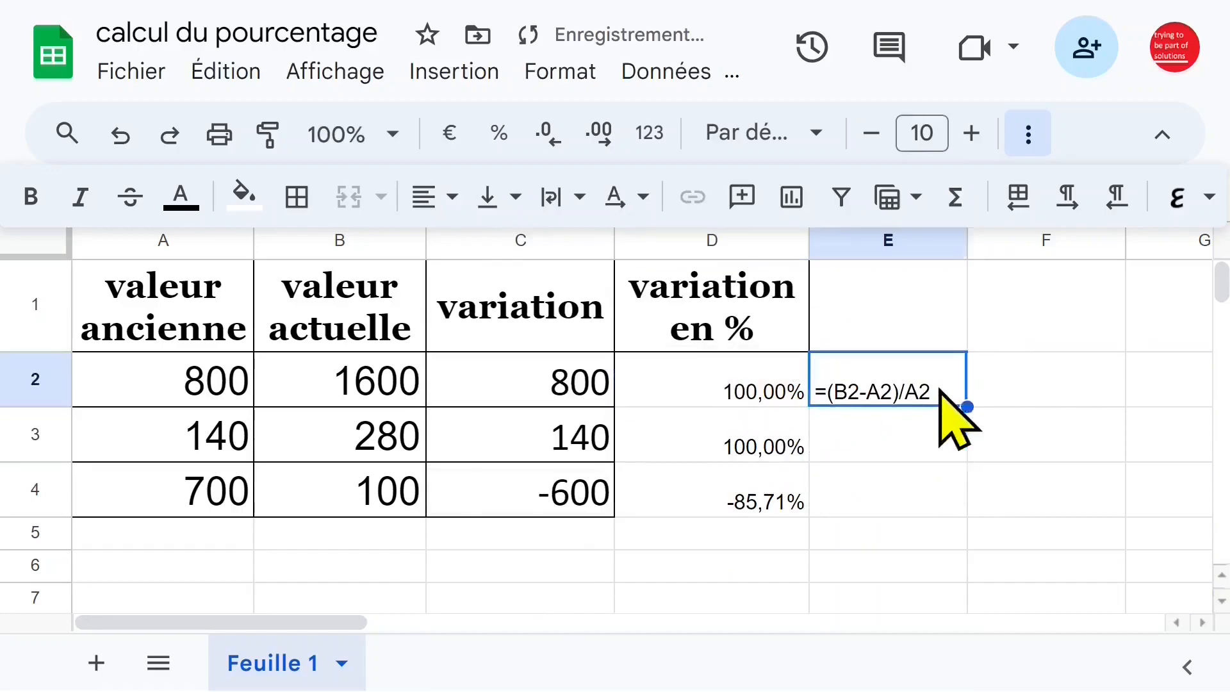
pyautogui.moveTo(968, 407); pyautogui.dragTo(990, 510)
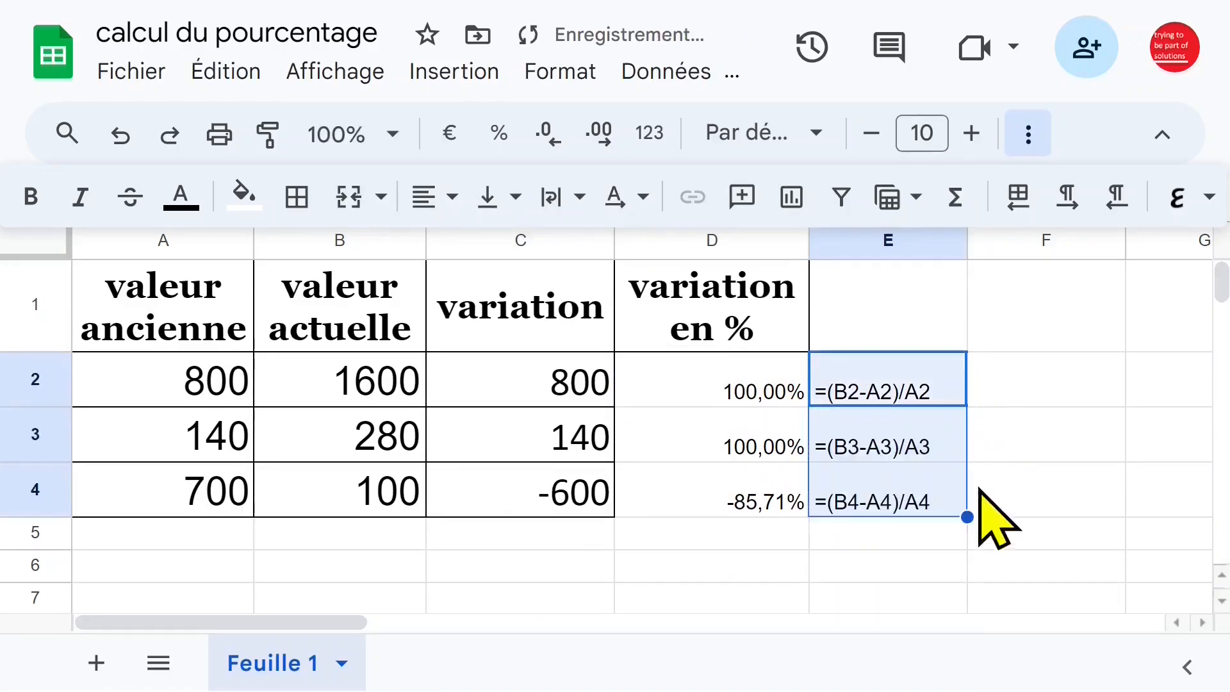
# Hide the menus to free up the formula bar and examine the formulas in D2, D3 and C2.
pyautogui.click(722, 393)
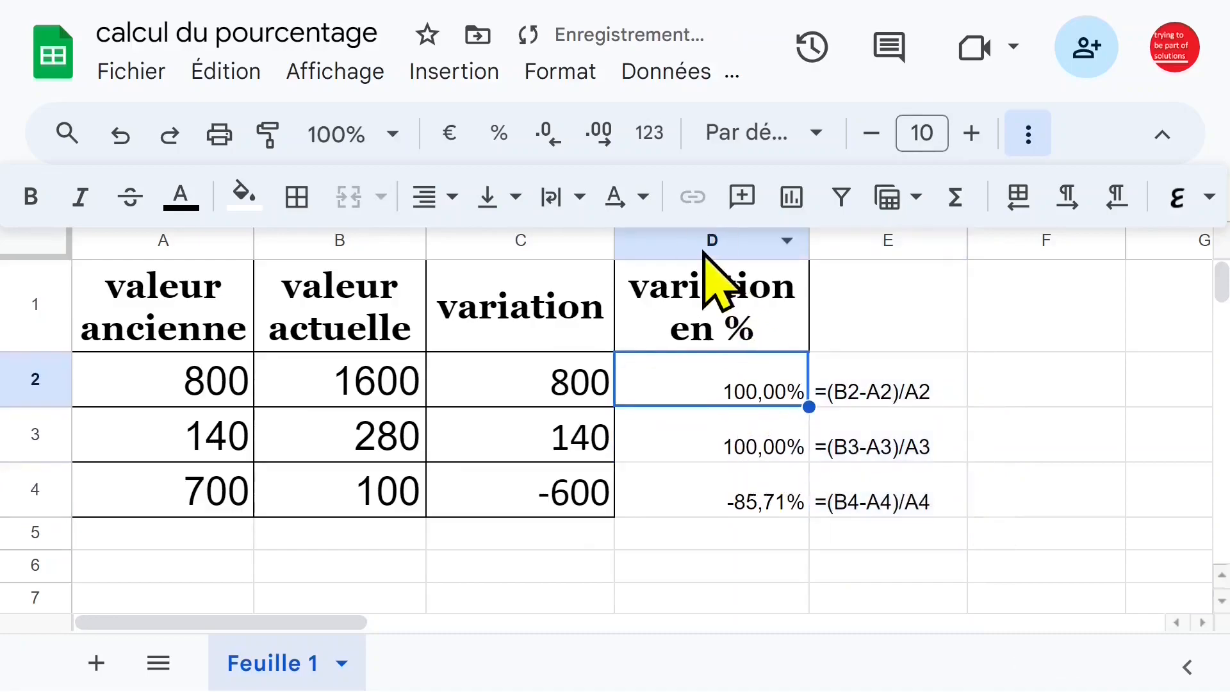
pyautogui.click(1162, 134)
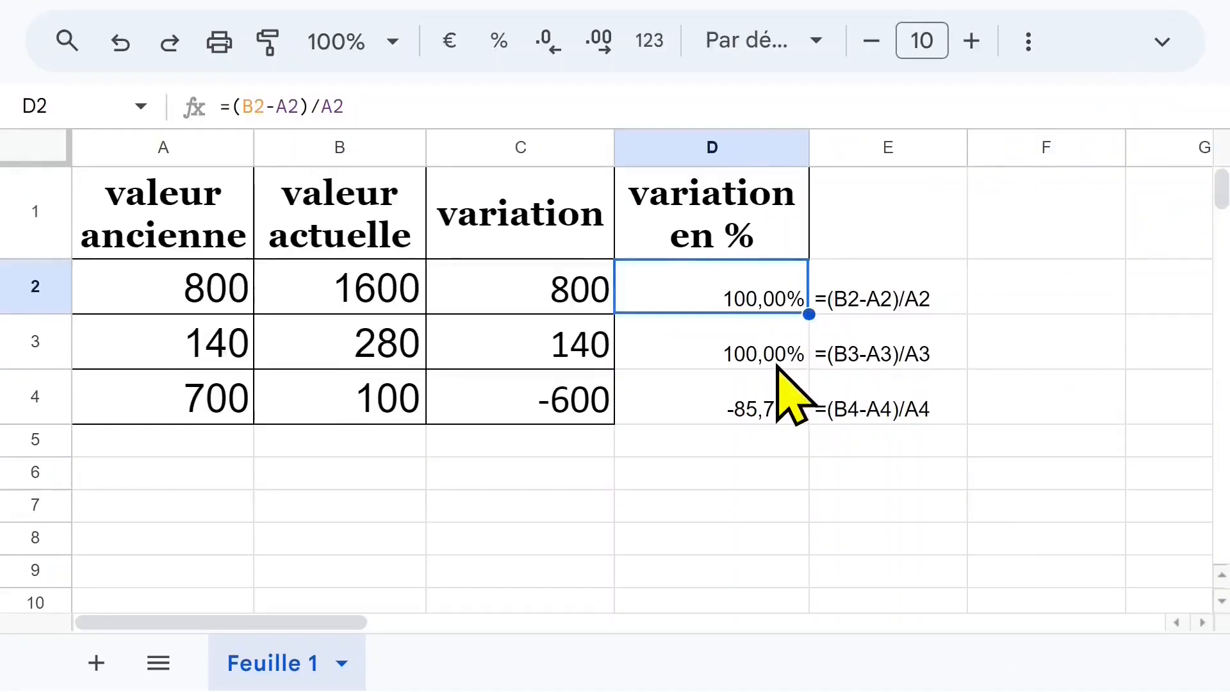
pyautogui.click(708, 343)
pyautogui.click(681, 284)
pyautogui.click(518, 306)
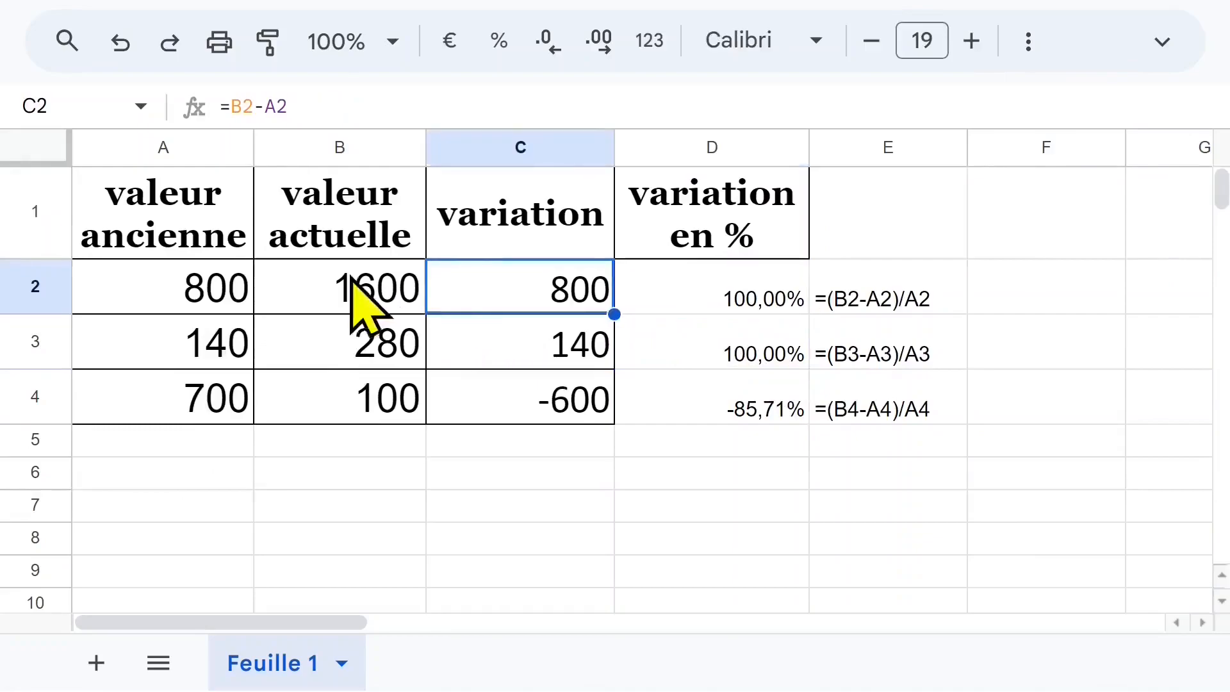
# Duplicate the sheet Feuille 1.
pyautogui.click(342, 665)
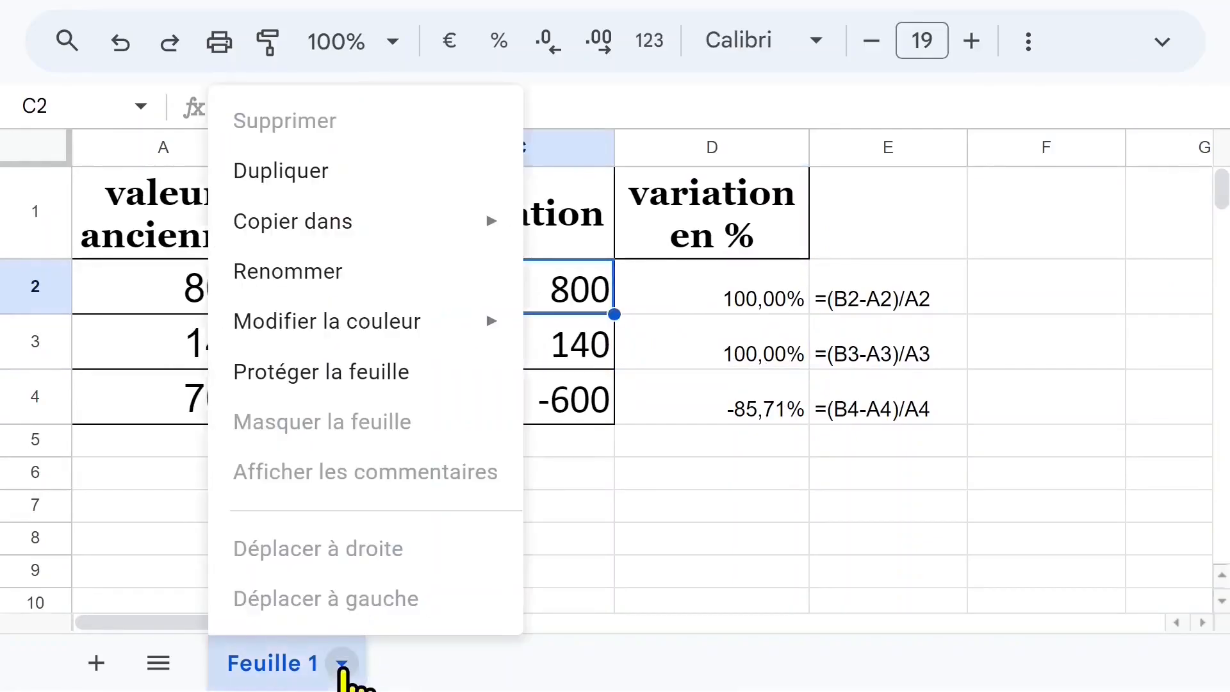
pyautogui.click(313, 174)
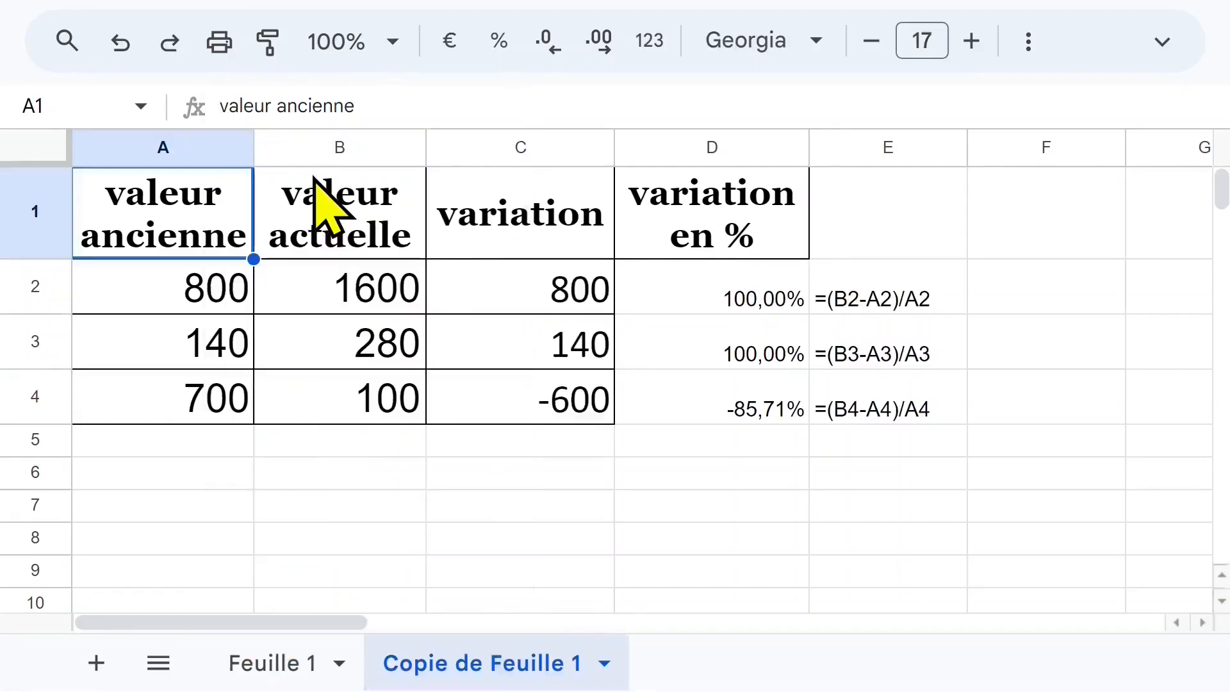
pyautogui.click(516, 282)
# On the copied sheet, create the named ranges valeurAncienne for A1:A4 and valeuractuelle for B1:B4.
pyautogui.click(175, 231)
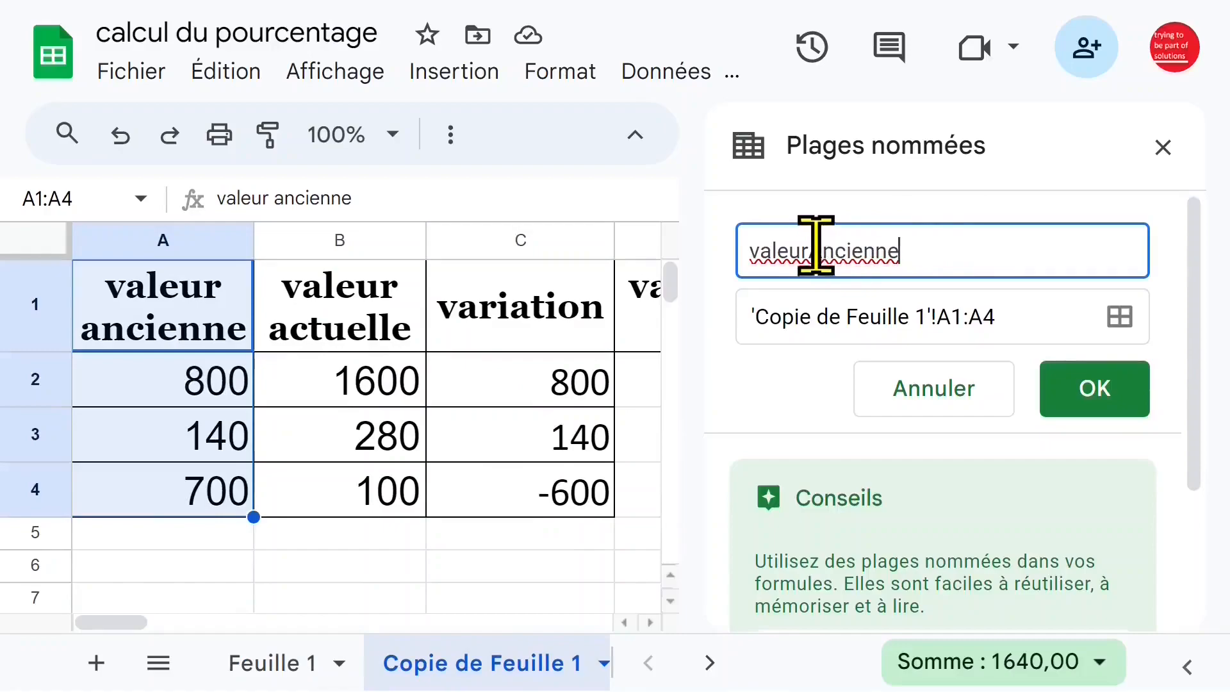
pyautogui.click(1097, 385)
pyautogui.click(366, 317)
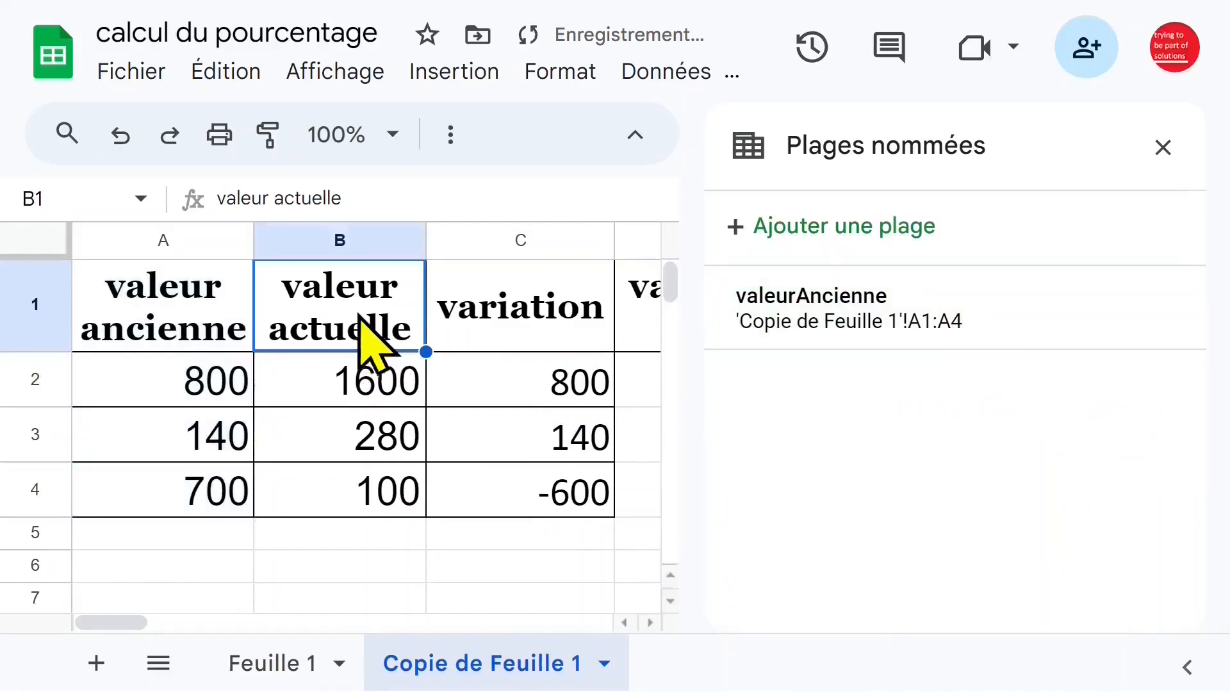
pyautogui.moveTo(351, 314); pyautogui.dragTo(348, 498)
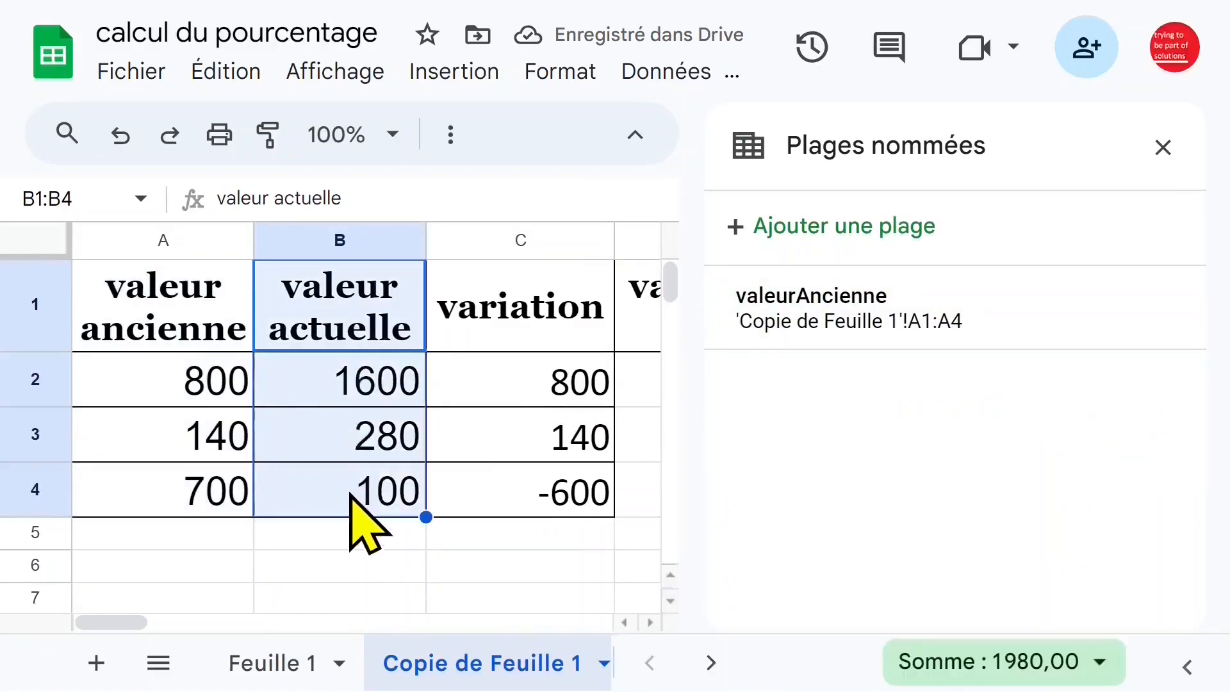
pyautogui.click(877, 237)
pyautogui.write('valeuractuelle')
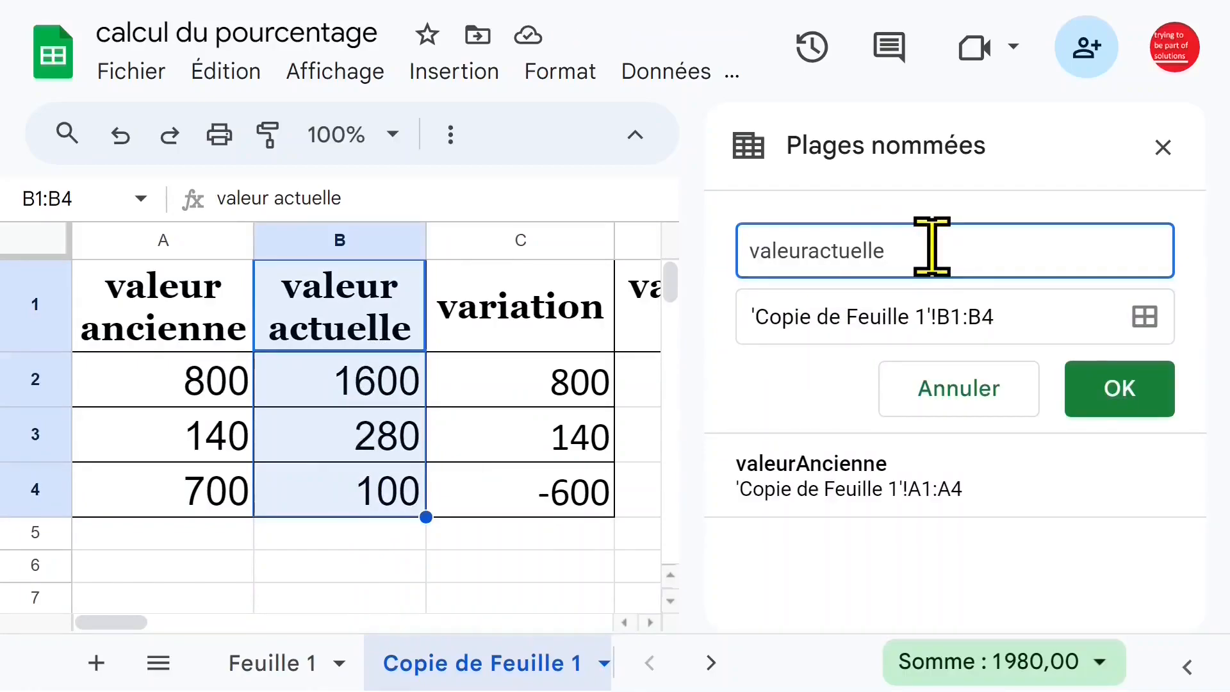
pyautogui.click(1117, 385)
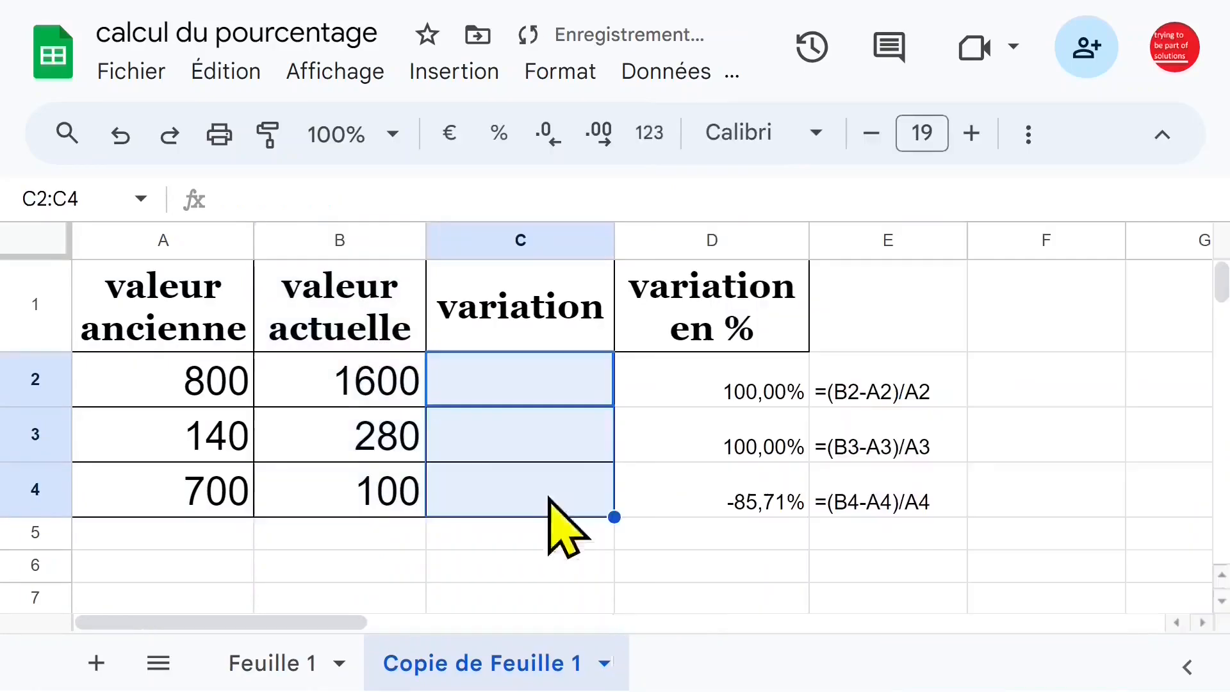
# Enter the formula =valeuractuelle-valeurAncienne in C2 using the named ranges.
pyautogui.click(494, 390)
pyautogui.write('=v')
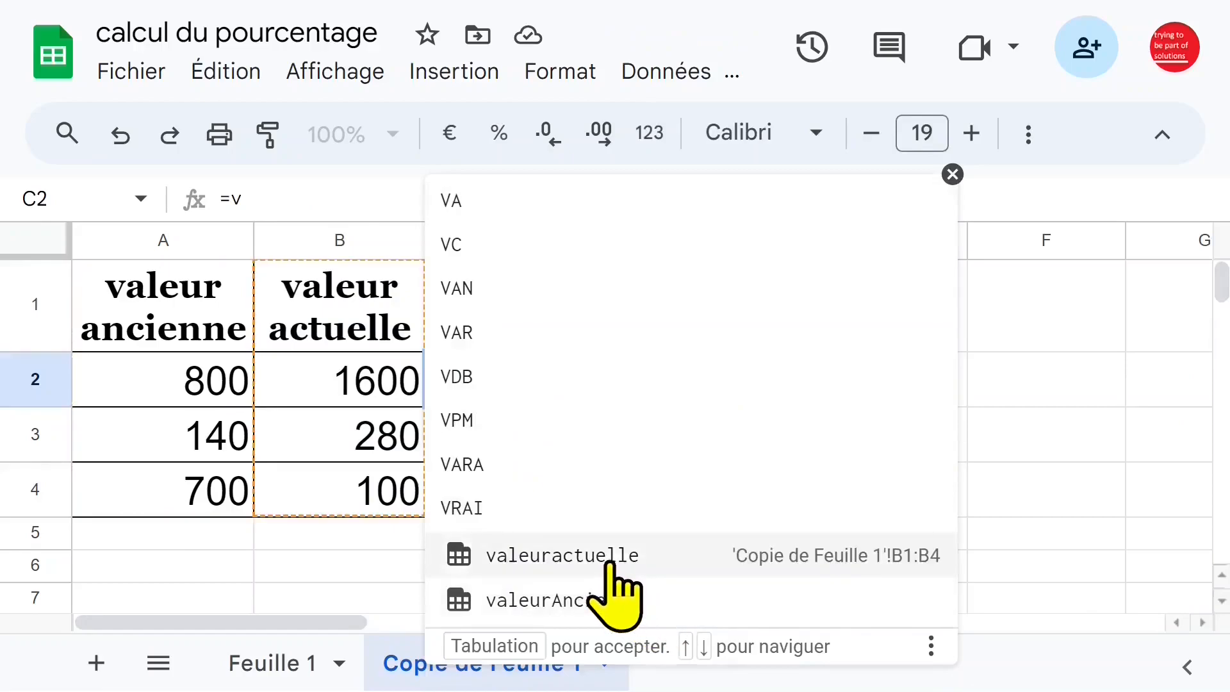
pyautogui.click(613, 556)
pyautogui.write('-va')
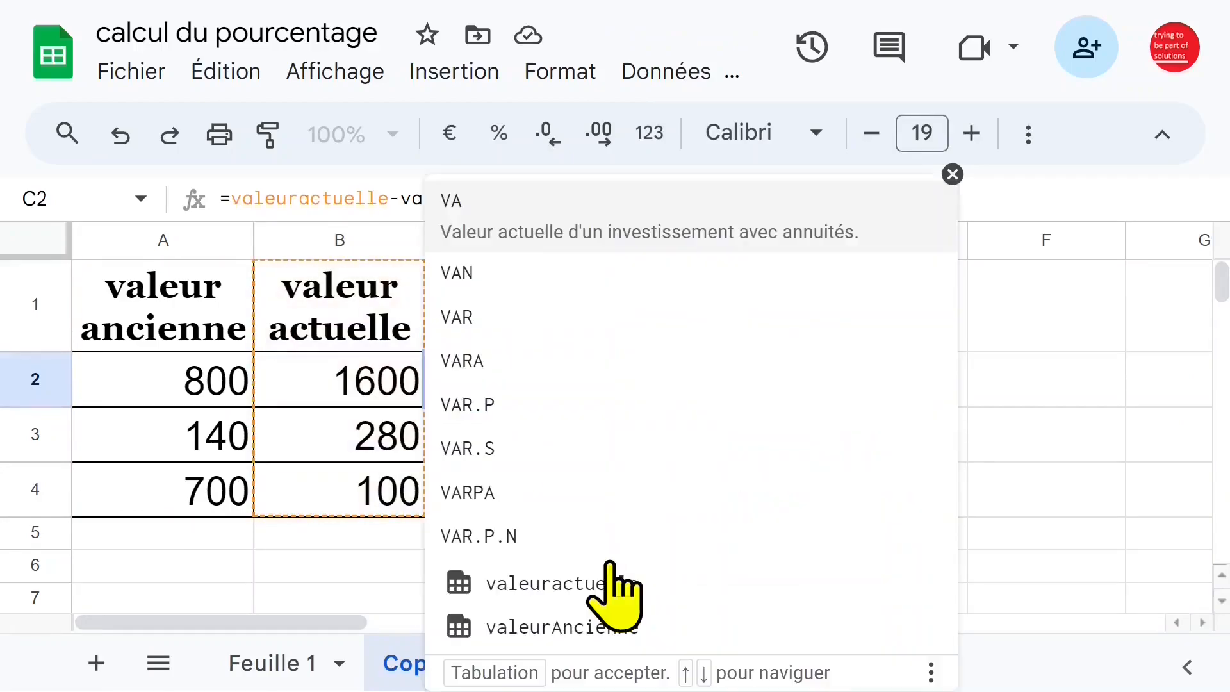
pyautogui.click(617, 599)
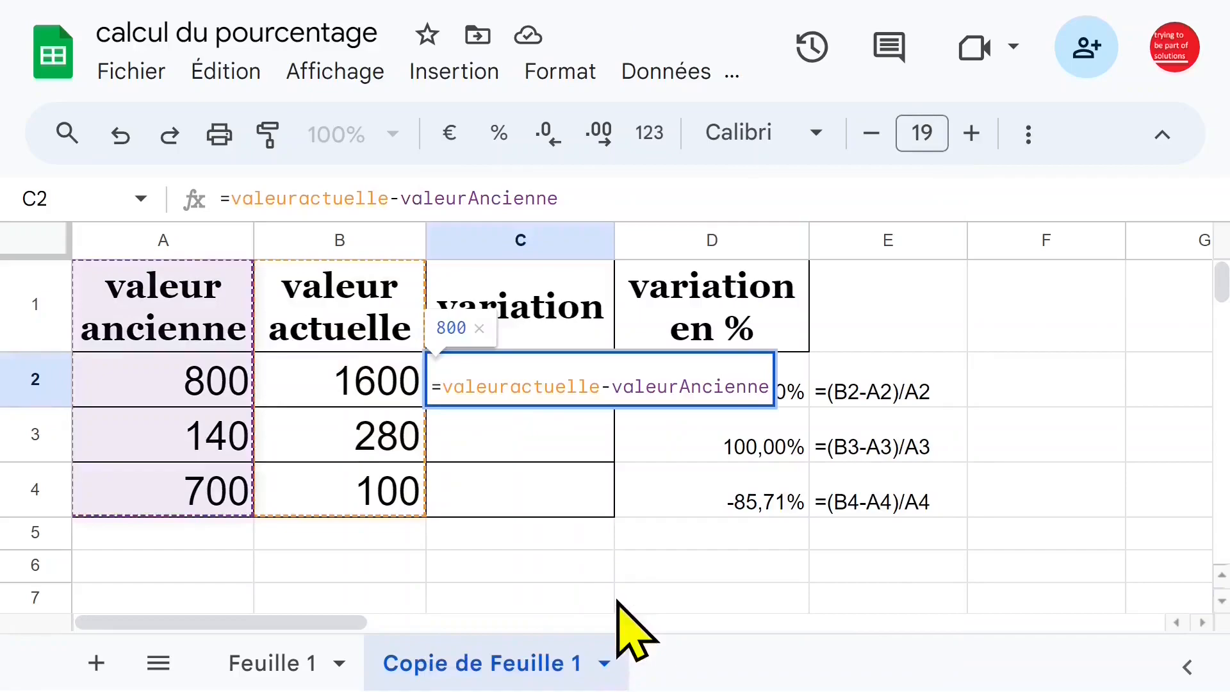
pyautogui.press('Return')
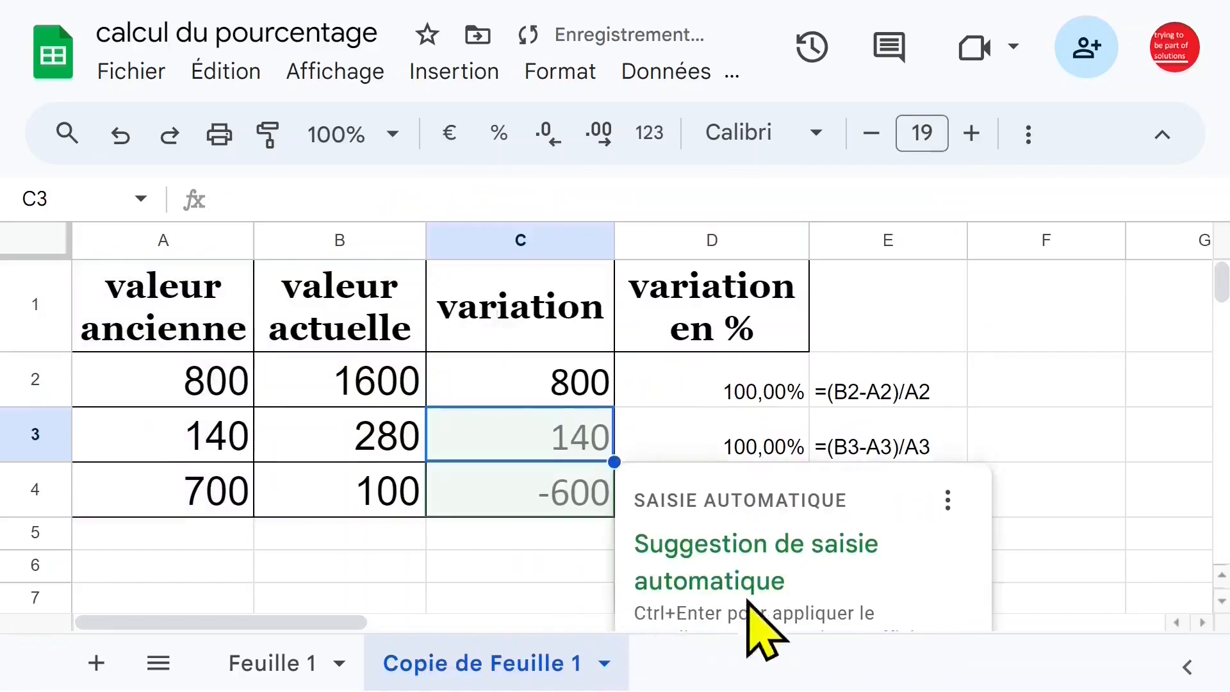
# Accept the autofill suggestion for C3:C4 and check the formulas in C2 and C3.
pyautogui.scroll(-2, 839, 546)
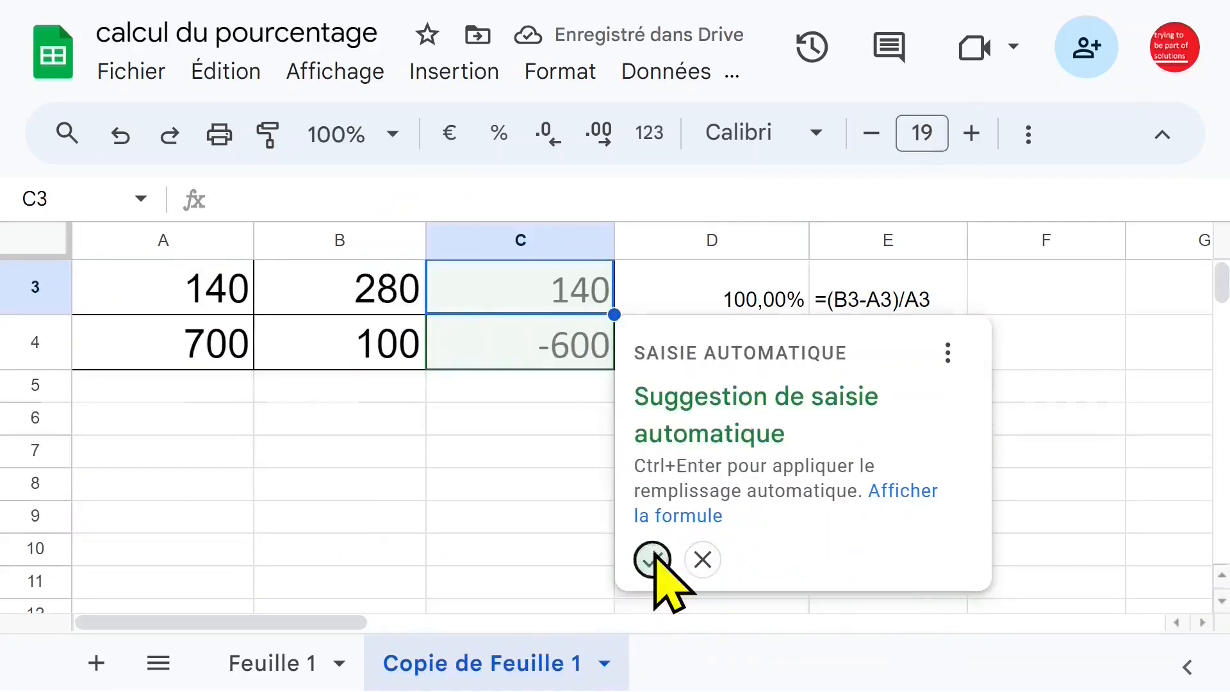
pyautogui.click(653, 558)
pyautogui.scroll(2, 576, 542)
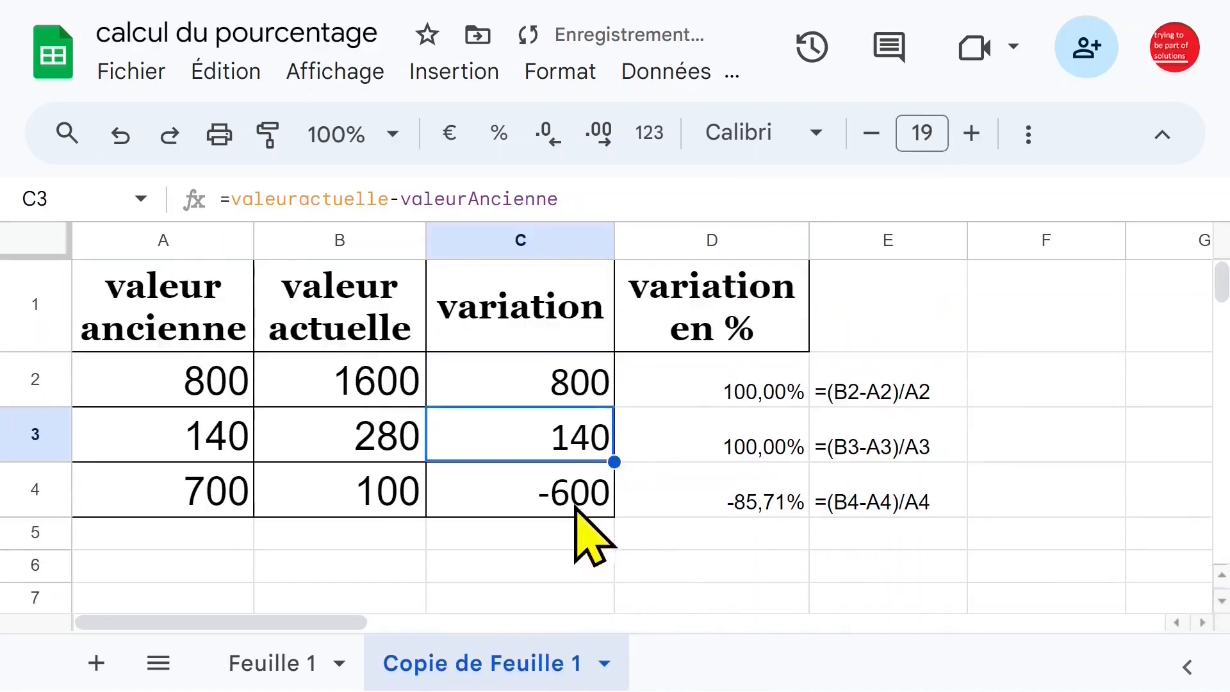
pyautogui.click(528, 384)
pyautogui.click(553, 452)
# Clear the percentage variation formulas in D2:D4.
pyautogui.click(714, 395)
pyautogui.moveTo(720, 392); pyautogui.dragTo(722, 509)
pyautogui.press('Delete')
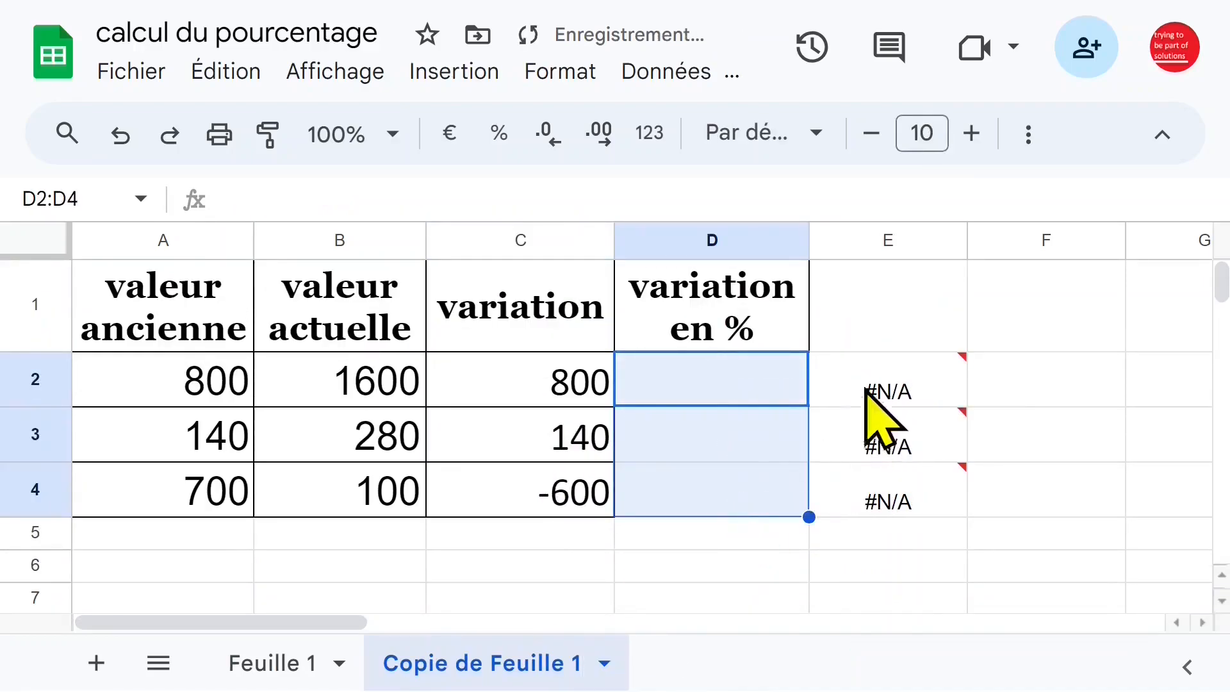
# Enter the formula =(valeuractuelle-valeurAncienne)/valeurAncienne in D2 using the named ranges.
pyautogui.click(705, 384)
pyautogui.write('=')
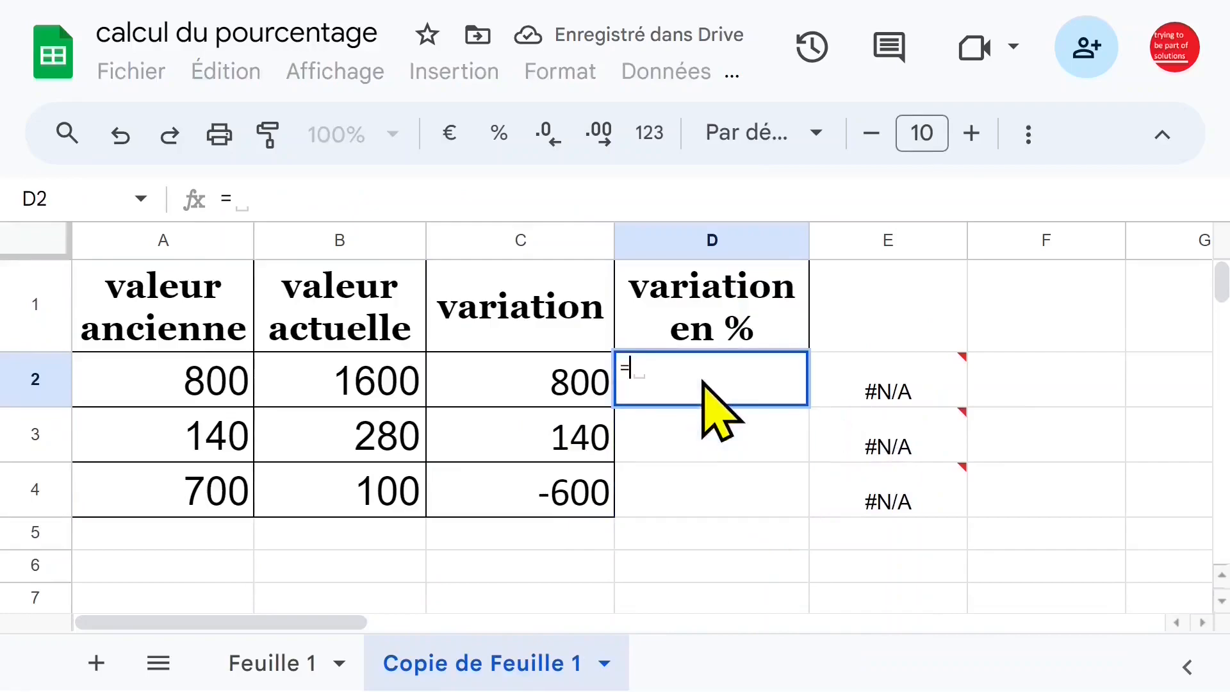
pyautogui.write('(valeuractuelle-val')
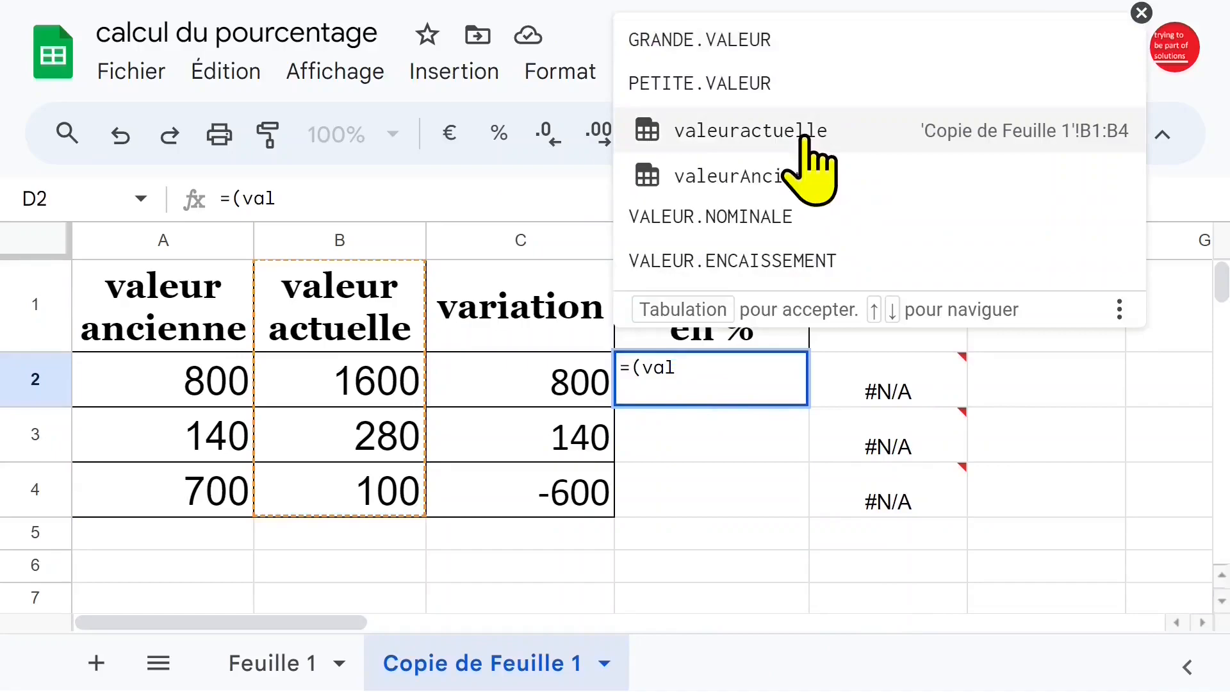
pyautogui.click(806, 137)
pyautogui.write('-valeurAncienne')
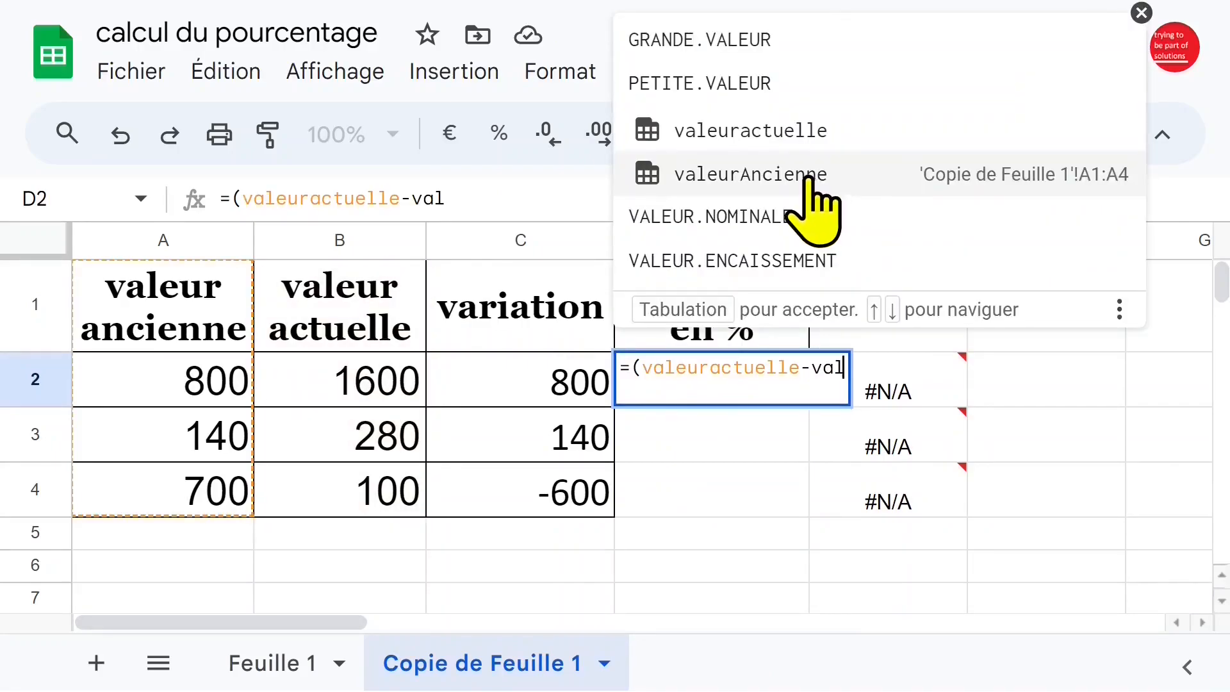
pyautogui.click(810, 170)
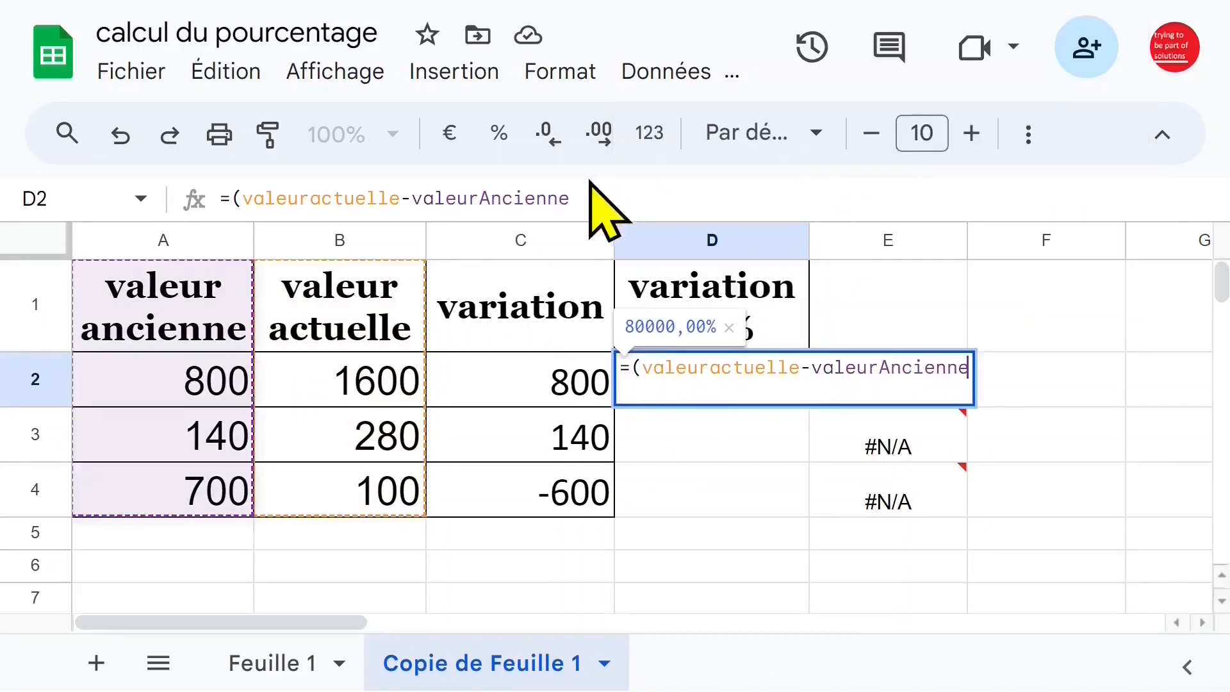
pyautogui.click(598, 198)
pyautogui.write(')')
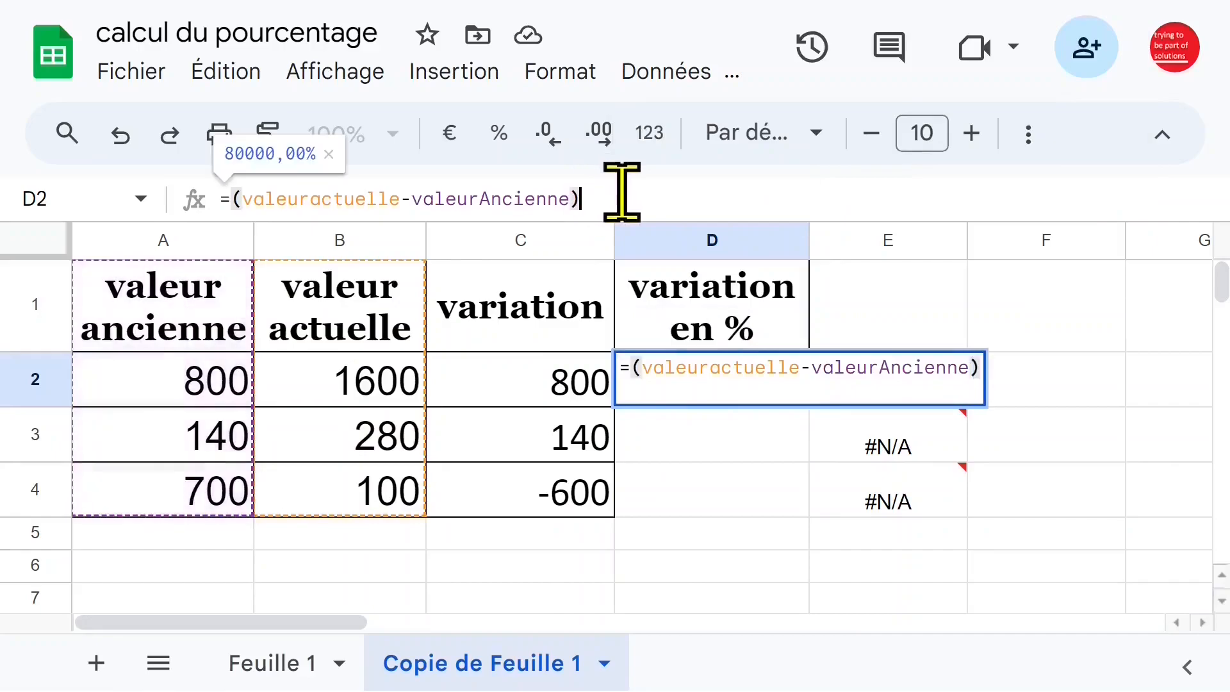
pyautogui.write('/')
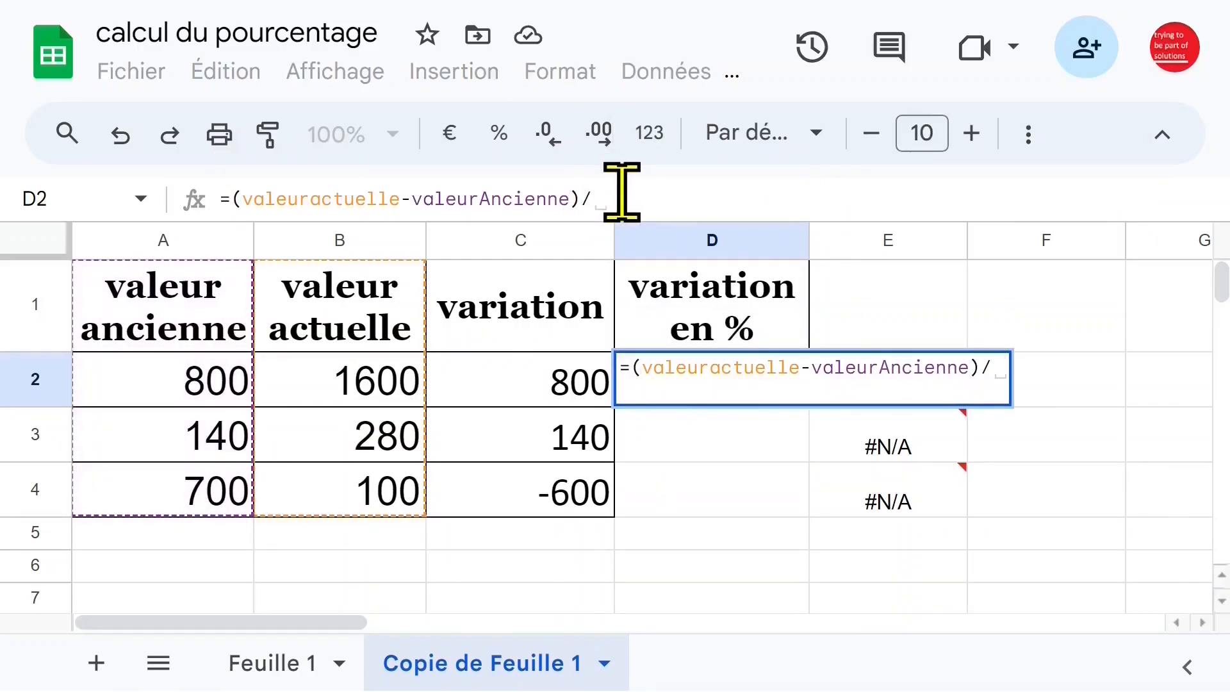
pyautogui.write('val')
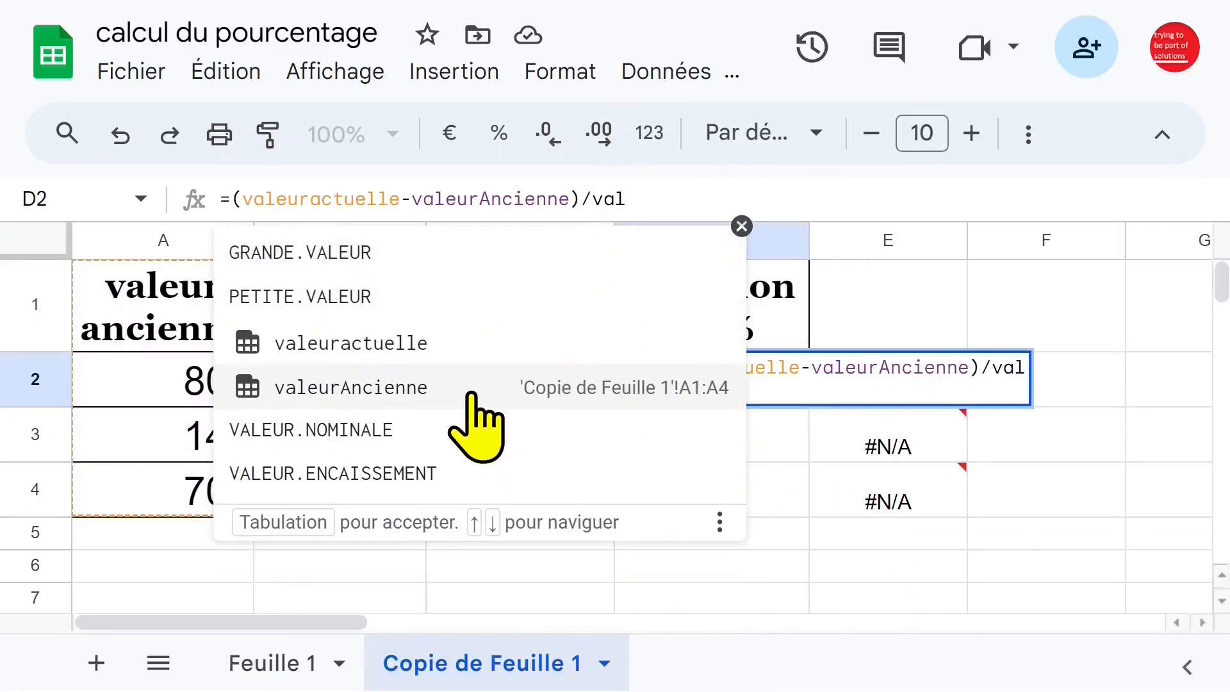
pyautogui.click(472, 393)
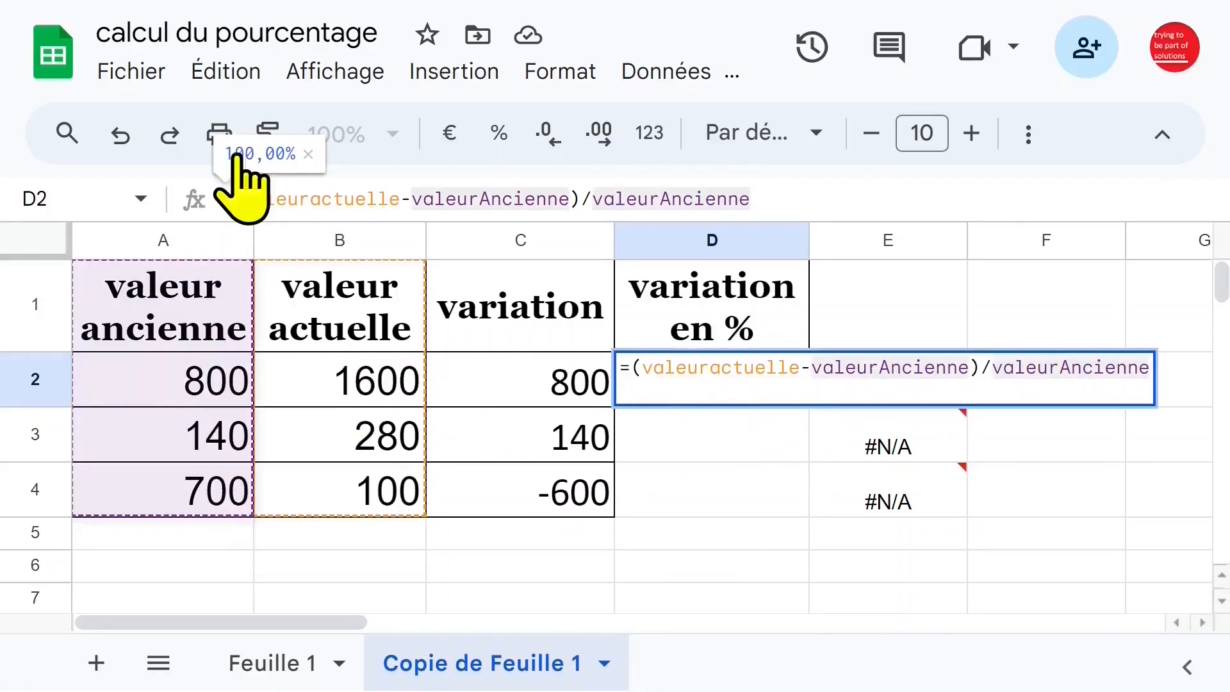
pyautogui.press('Return')
# Accept the autofill suggestion that extends the percentage variation formula to D3:D4.
pyautogui.scroll(-3, 999, 576)
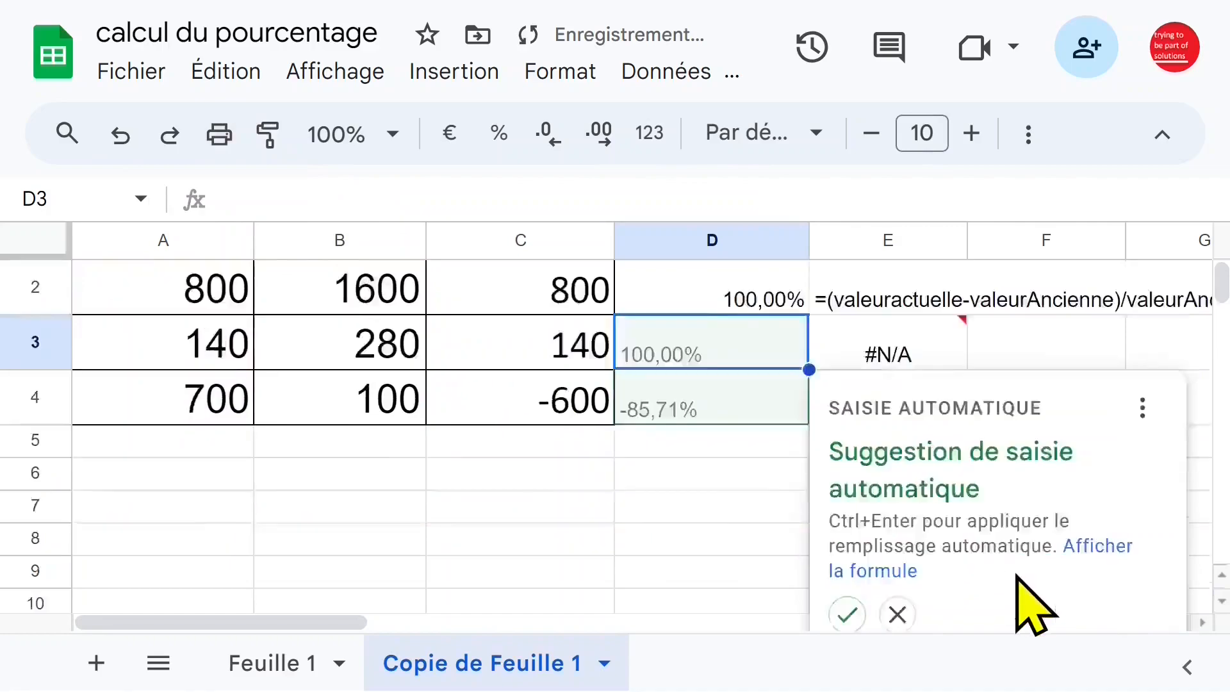
pyautogui.scroll(1, 935, 519)
pyautogui.click(848, 560)
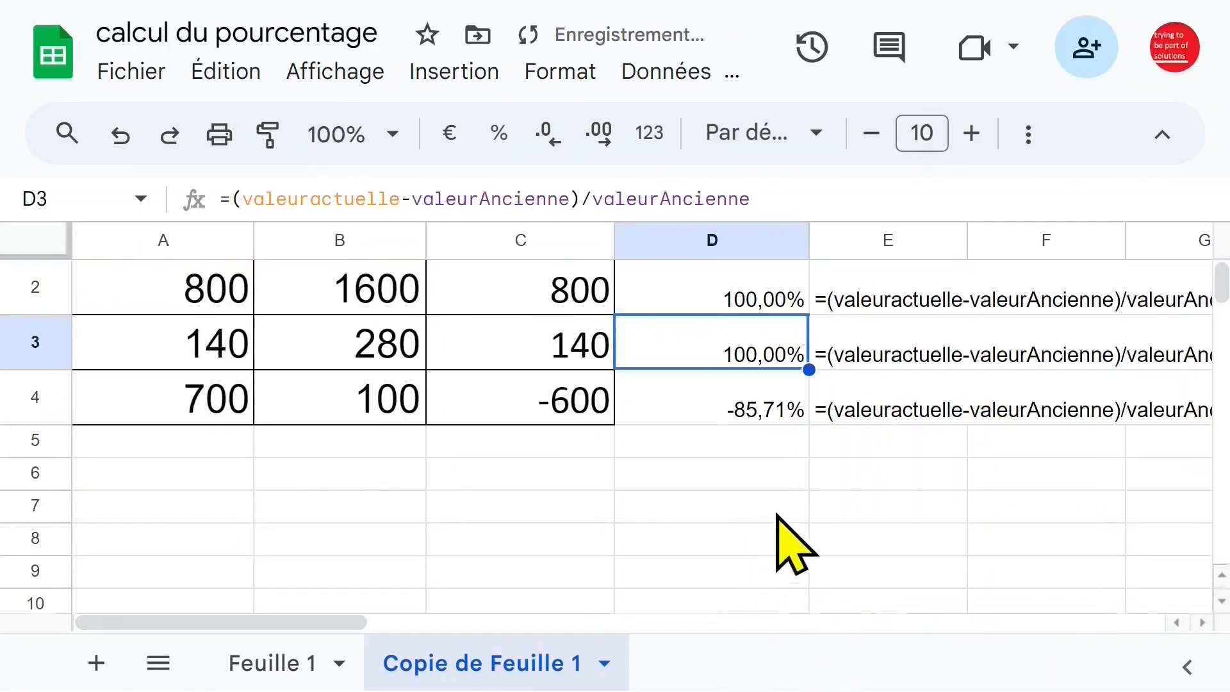
# Reduce the font size of the whole table A1:D4 to 12.
pyautogui.scroll(1, 790, 544)
pyautogui.moveTo(132, 324); pyautogui.dragTo(660, 516)
pyautogui.click(870, 134)
pyautogui.click(870, 134)
pyautogui.click(870, 134)
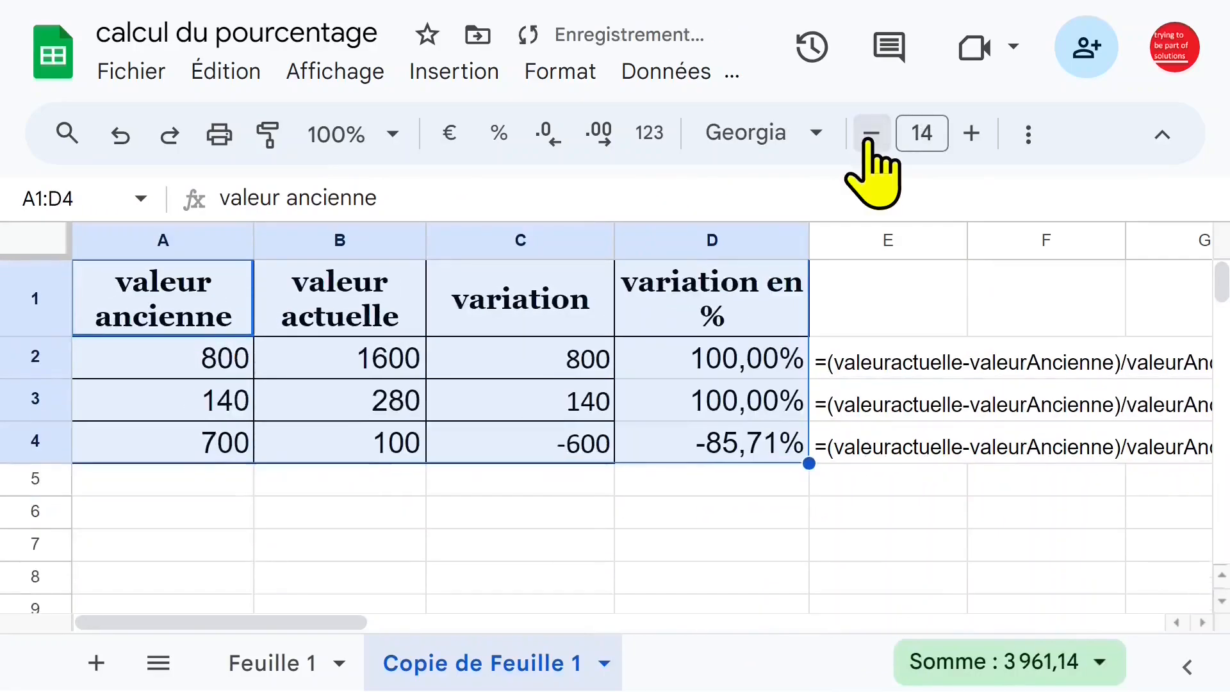
pyautogui.click(870, 135)
pyautogui.click(869, 135)
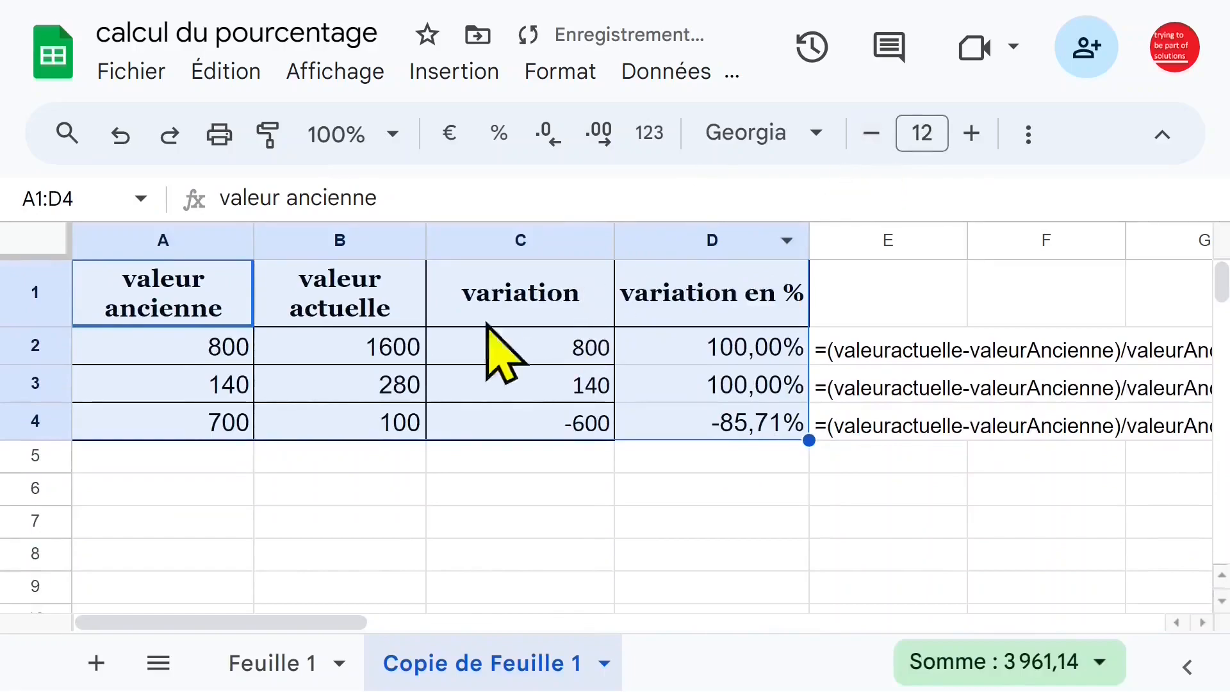
# Narrow columns A, B, C and D to fit their smaller text, wrapping the column D header onto two lines.
pyautogui.click(268, 272)
pyautogui.click(211, 237)
pyautogui.moveTo(252, 241); pyautogui.dragTo(207, 242)
pyautogui.click(313, 234)
pyautogui.moveTo(378, 242); pyautogui.dragTo(346, 244)
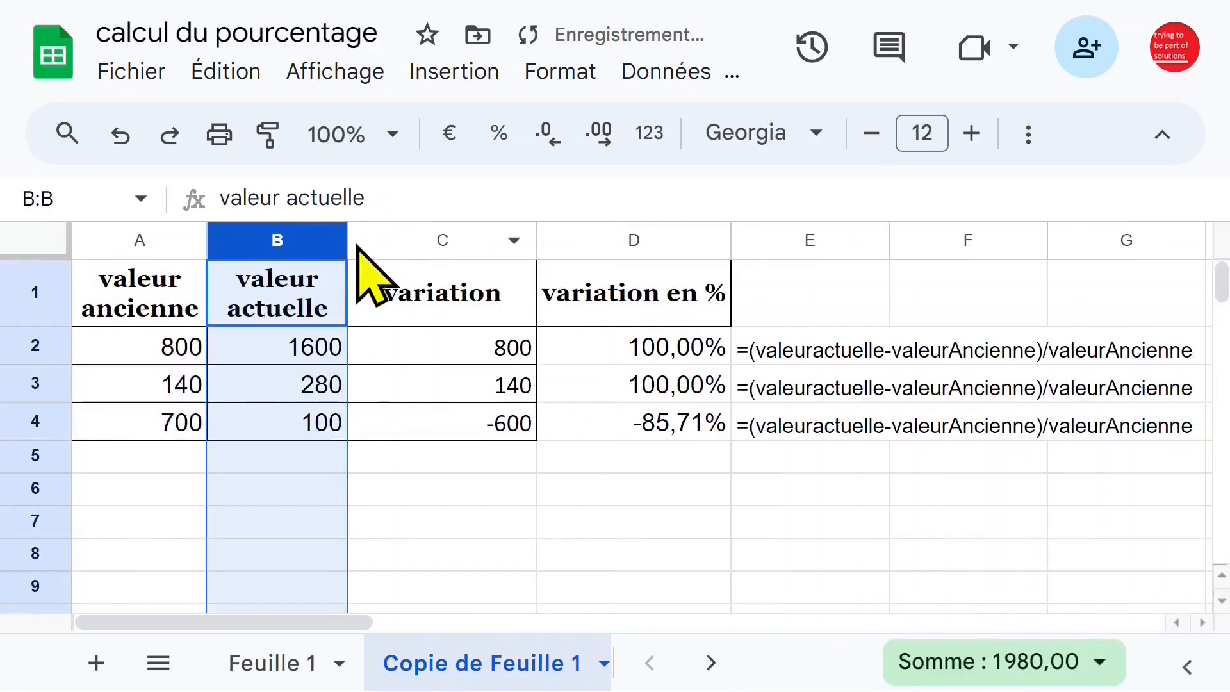
pyautogui.click(465, 238)
pyautogui.moveTo(537, 242); pyautogui.dragTo(485, 242)
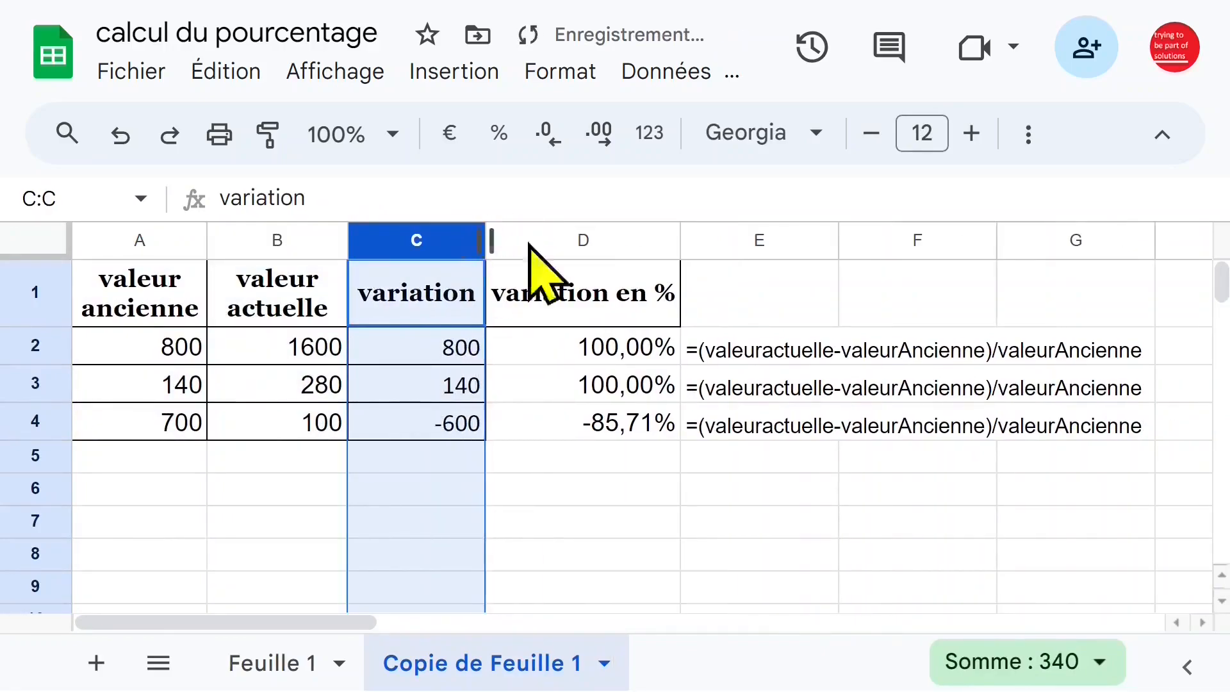
pyautogui.click(572, 242)
pyautogui.moveTo(682, 242); pyautogui.dragTo(613, 242)
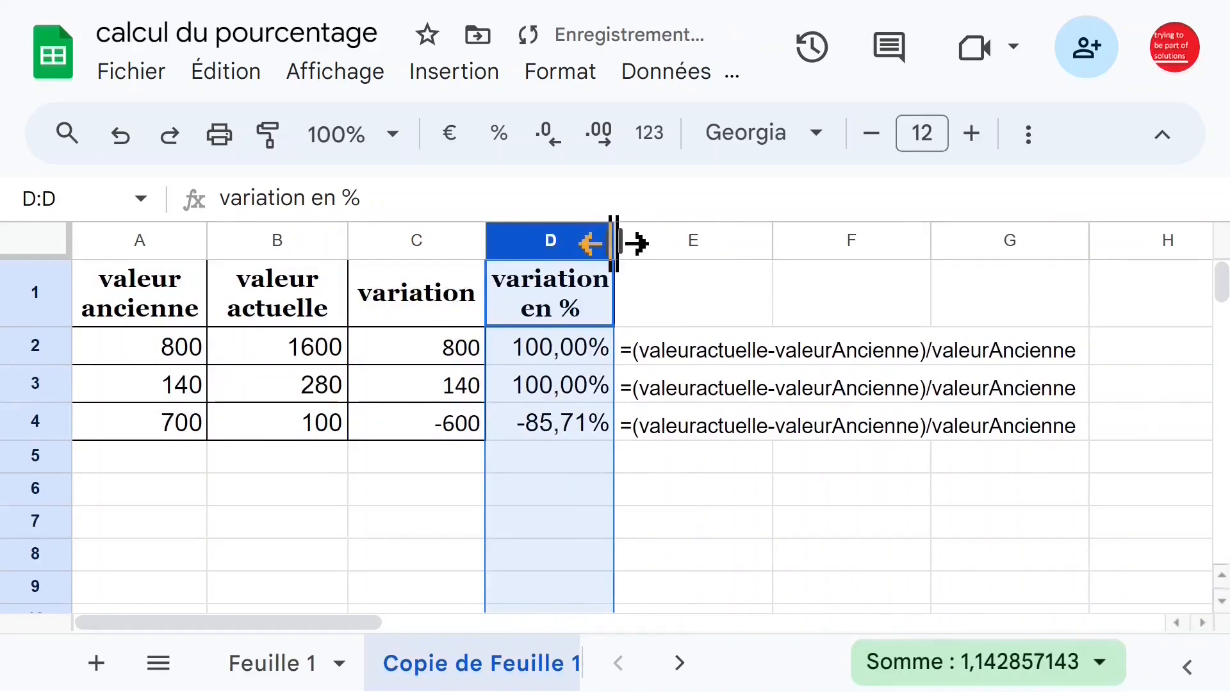
# Fit column E's width to the FORMULATEXT results in E2:E4.
pyautogui.click(719, 352)
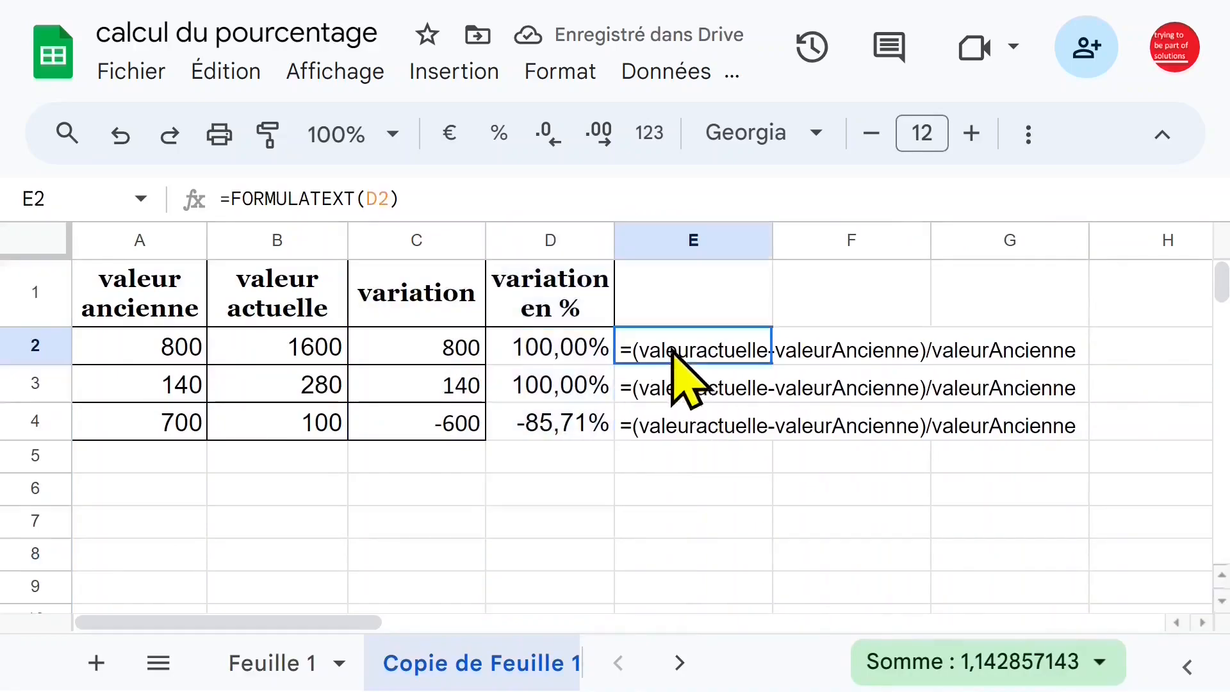
pyautogui.click(707, 388)
pyautogui.doubleClick(772, 240)
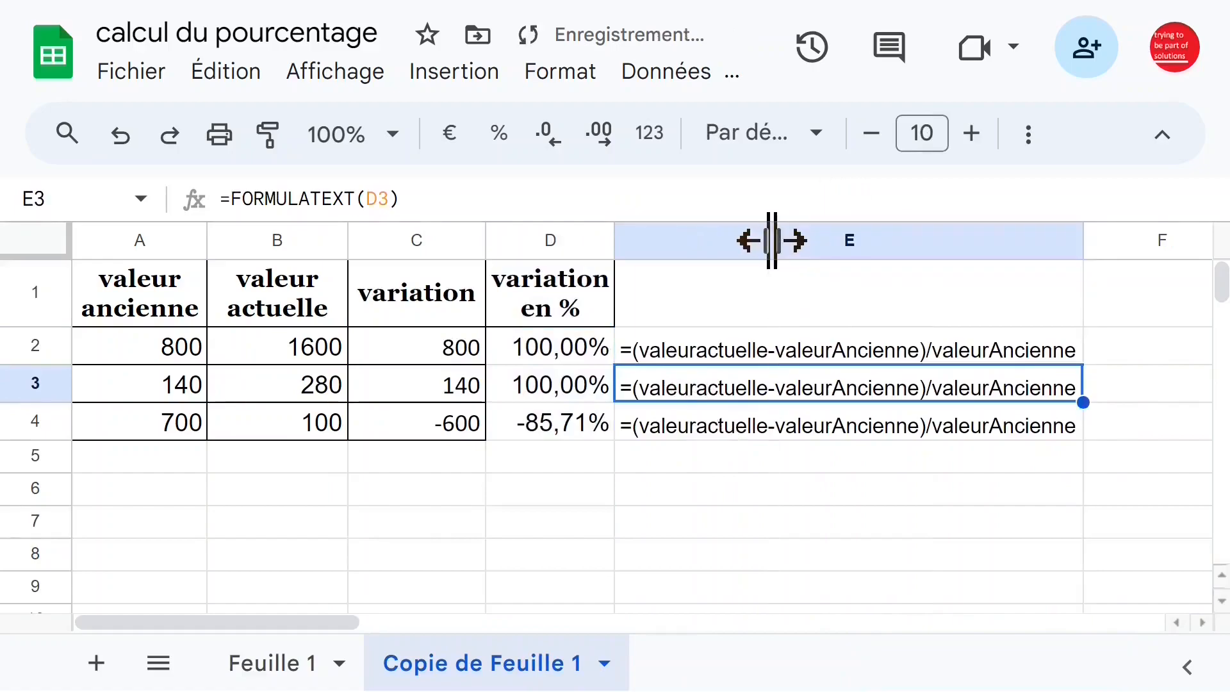
# Examine the FORMULATEXT cells in column E, the named-range formulas in columns D and C, and the source values in row 2.
pyautogui.click(691, 356)
pyautogui.click(736, 416)
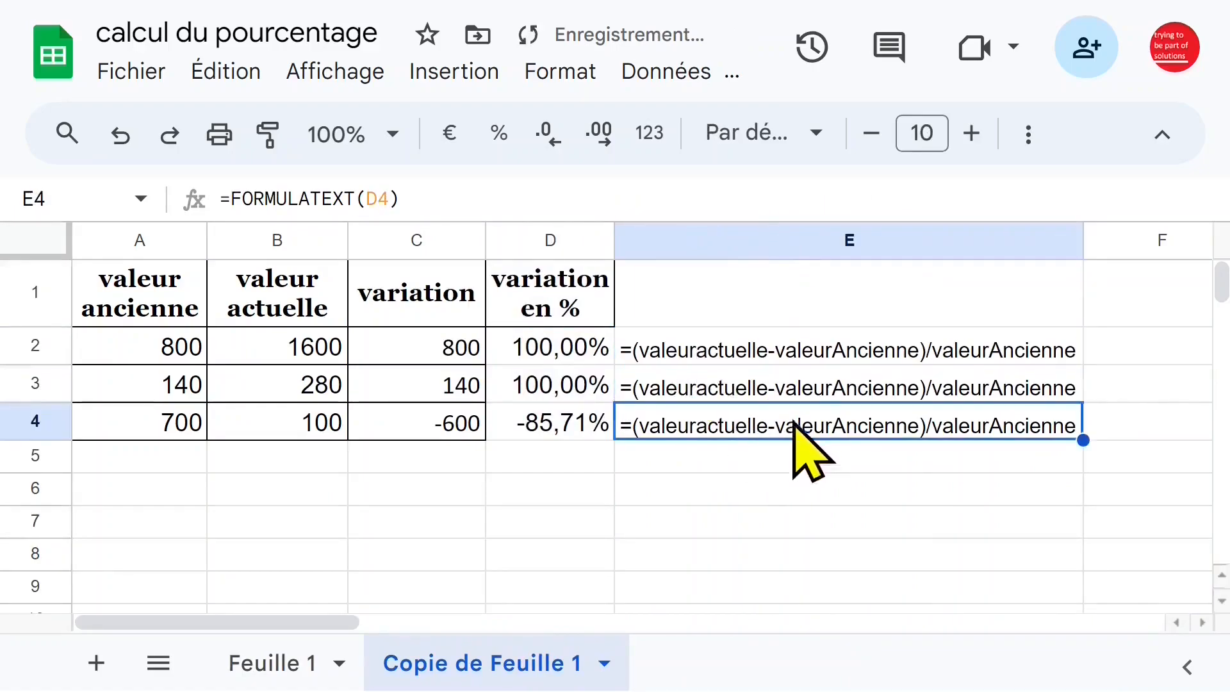
pyautogui.click(563, 419)
pyautogui.click(573, 352)
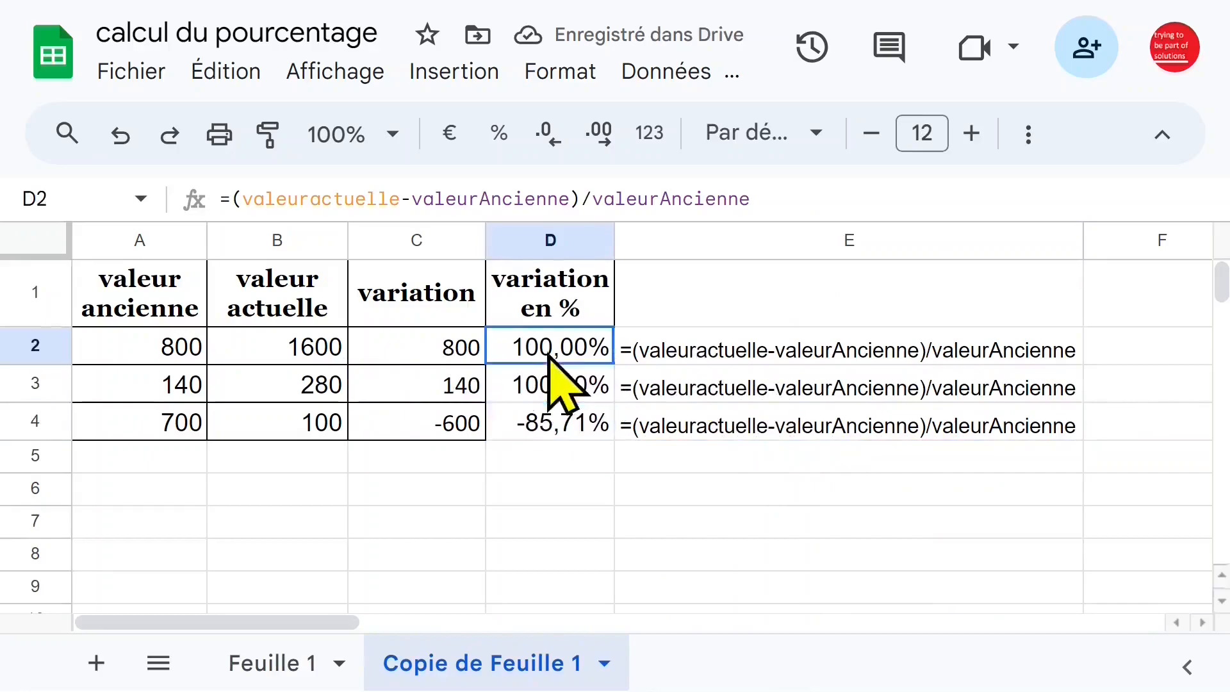
pyautogui.click(544, 387)
pyautogui.click(456, 356)
pyautogui.click(449, 387)
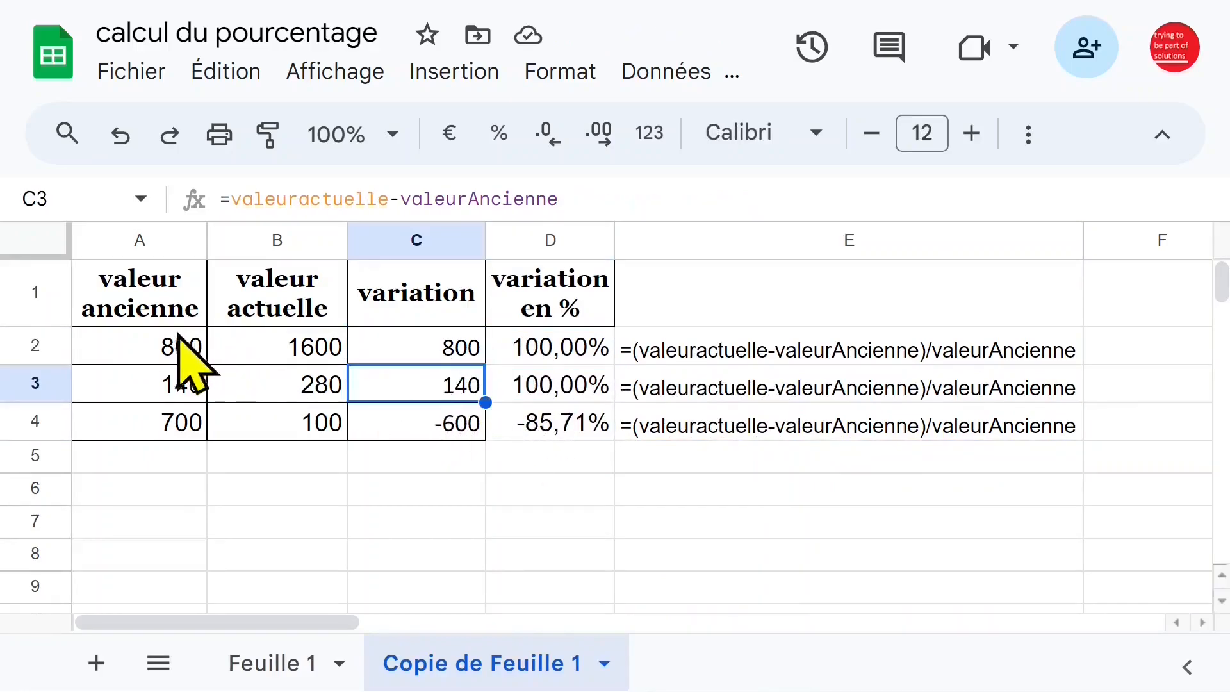
pyautogui.click(192, 349)
pyautogui.click(330, 346)
# Set A2 to 10 and B2 to 15, and check the percentage variation in D2.
pyautogui.click(127, 346)
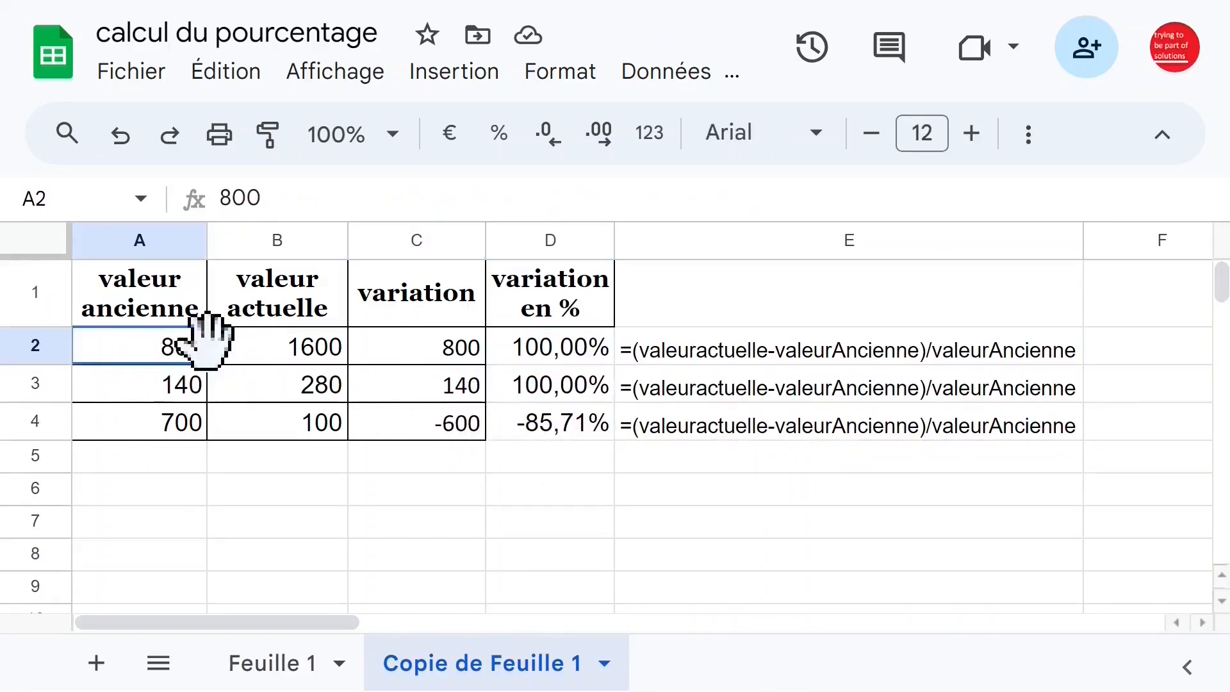
pyautogui.write('10')
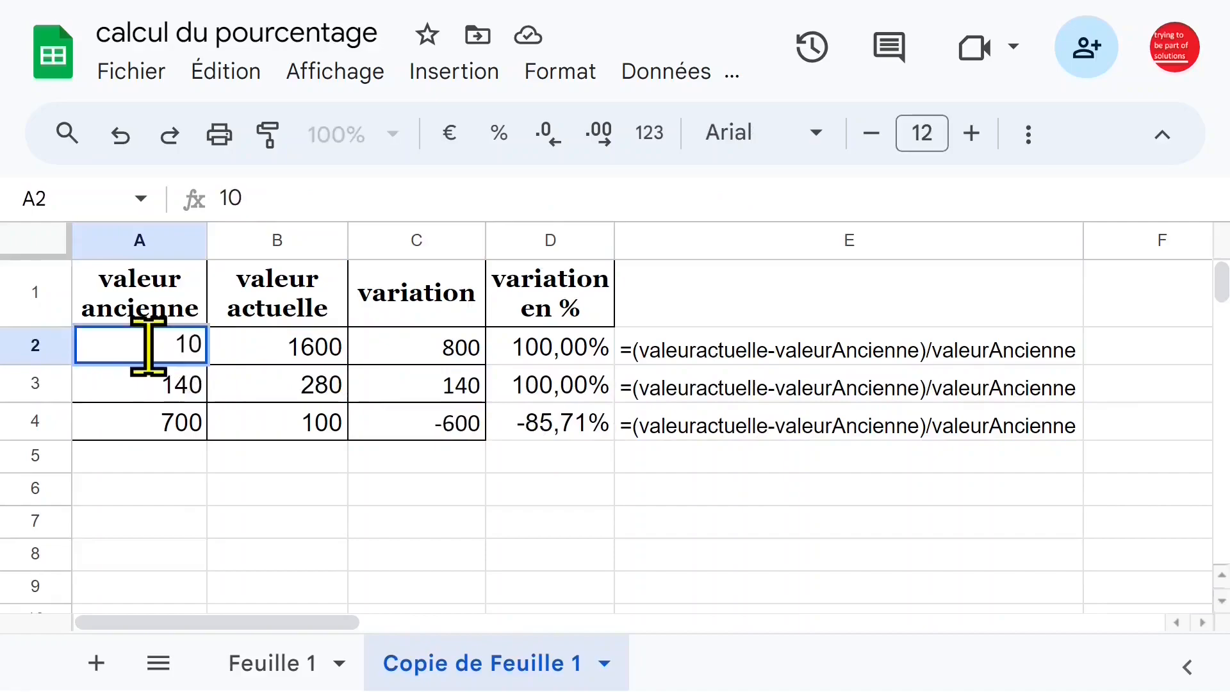
pyautogui.click(319, 349)
pyautogui.write('15')
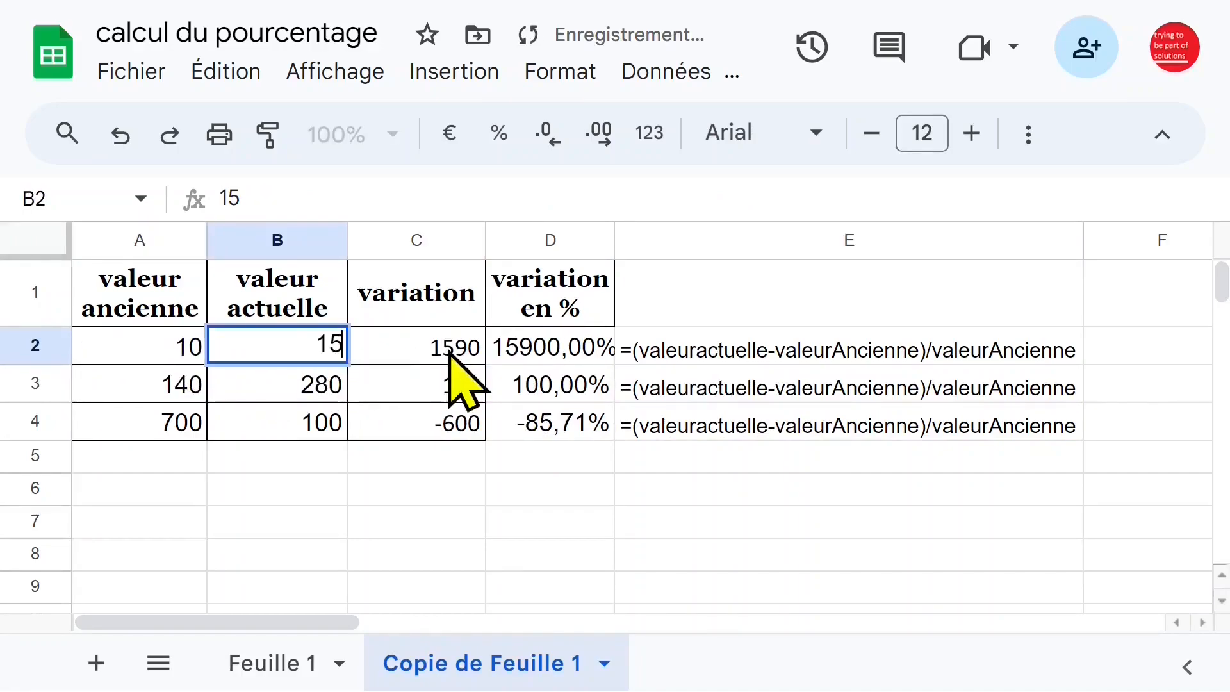
pyautogui.press('Return')
pyautogui.click(599, 347)
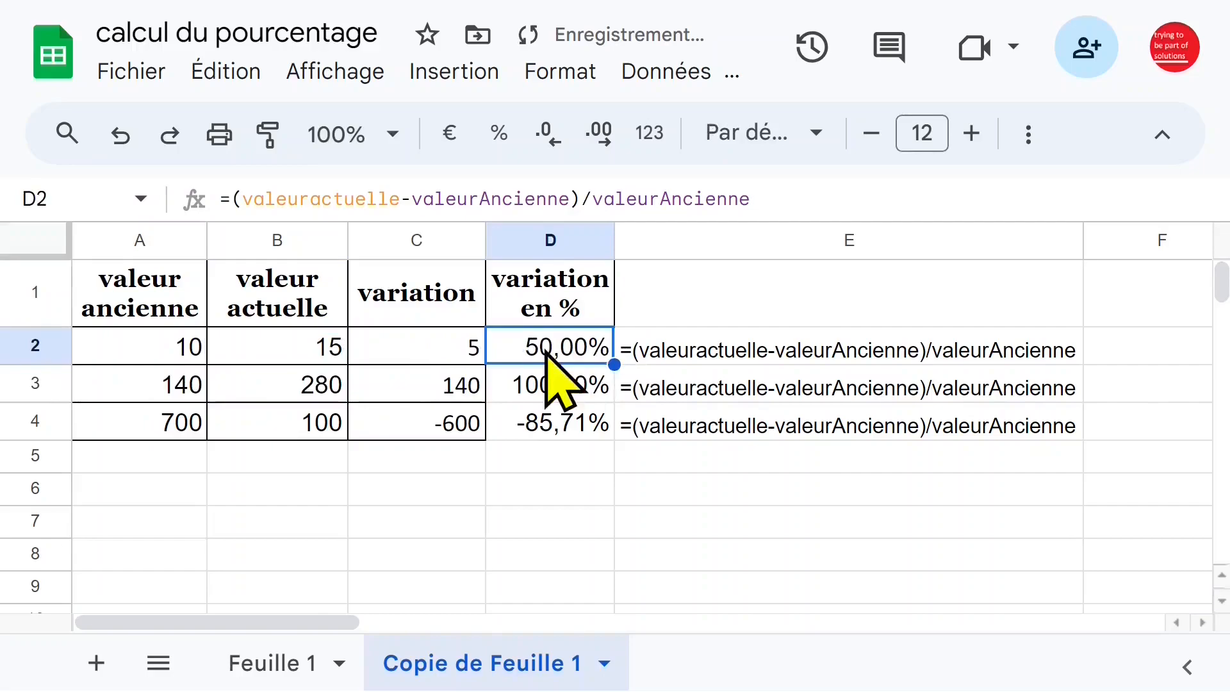
# Set the current value in B2 to 12 and check the percentage variation in row 2.
pyautogui.click(298, 351)
pyautogui.write('12')
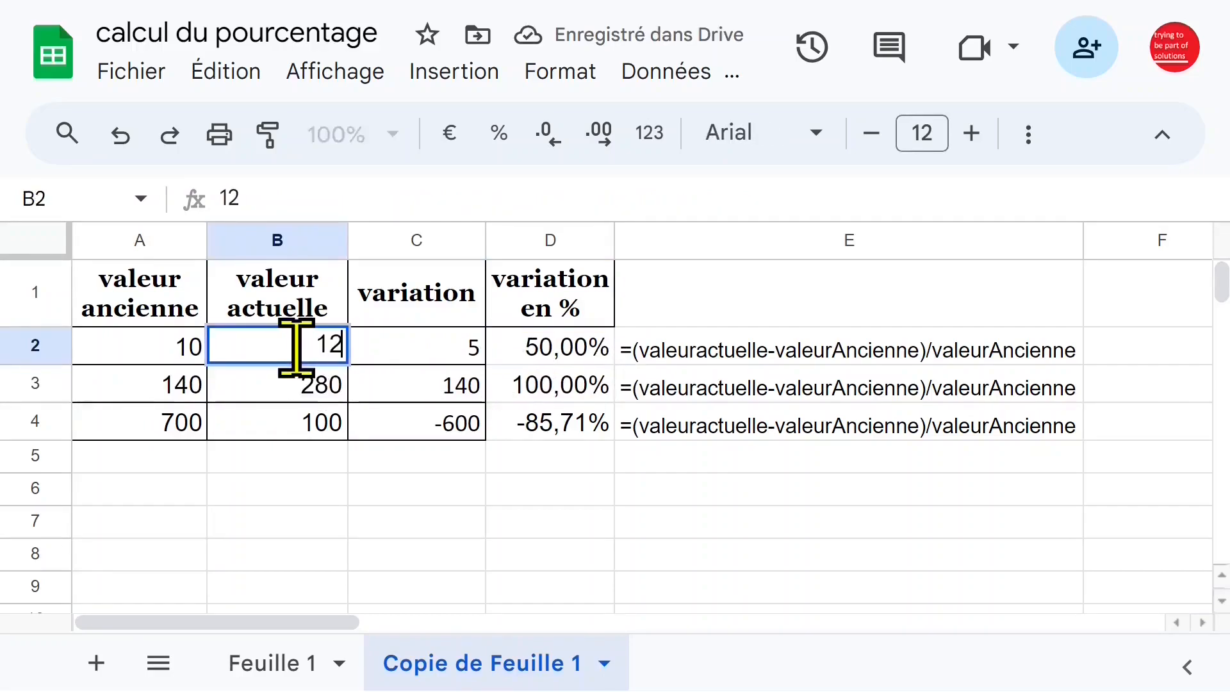
pyautogui.press('Return')
pyautogui.click(524, 356)
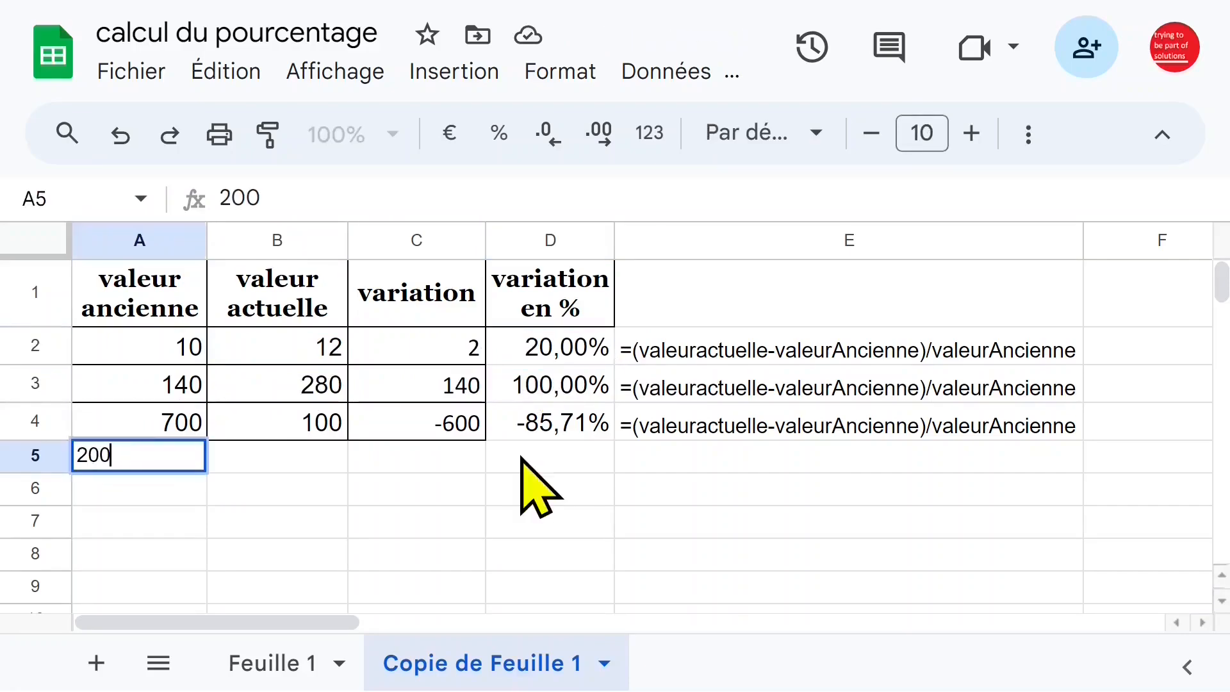
# Add a new data row with 200 in A5 and 450 in B5.
pyautogui.click(343, 451)
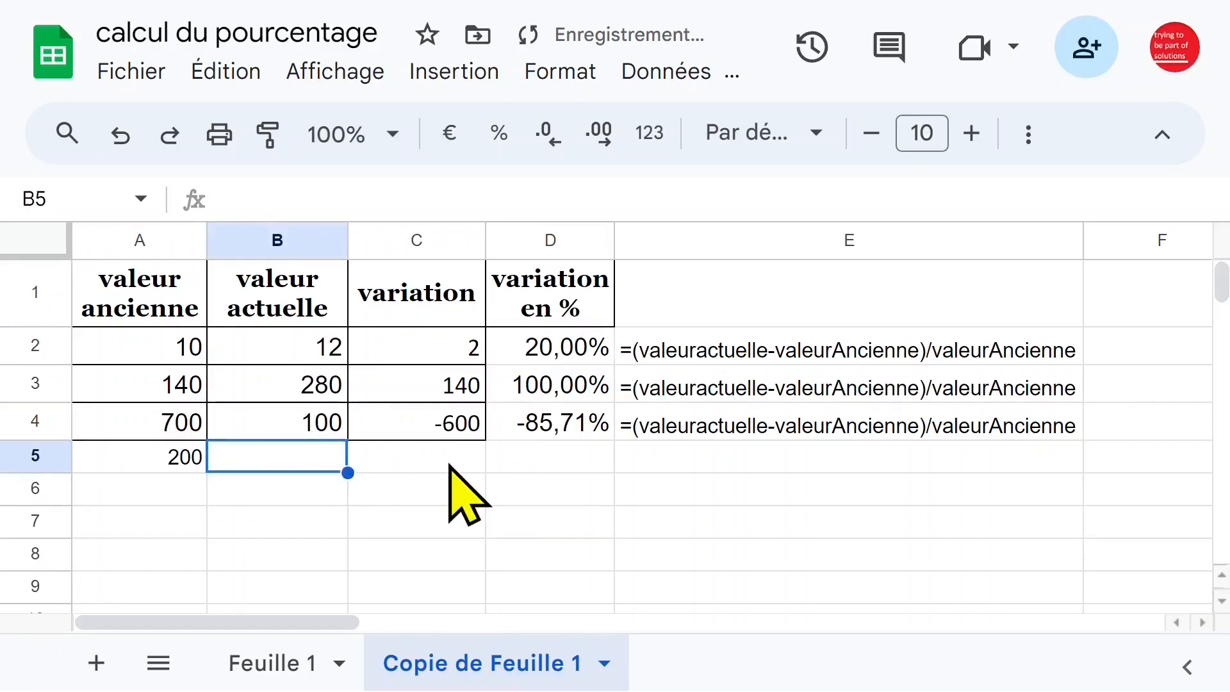
pyautogui.write('450')
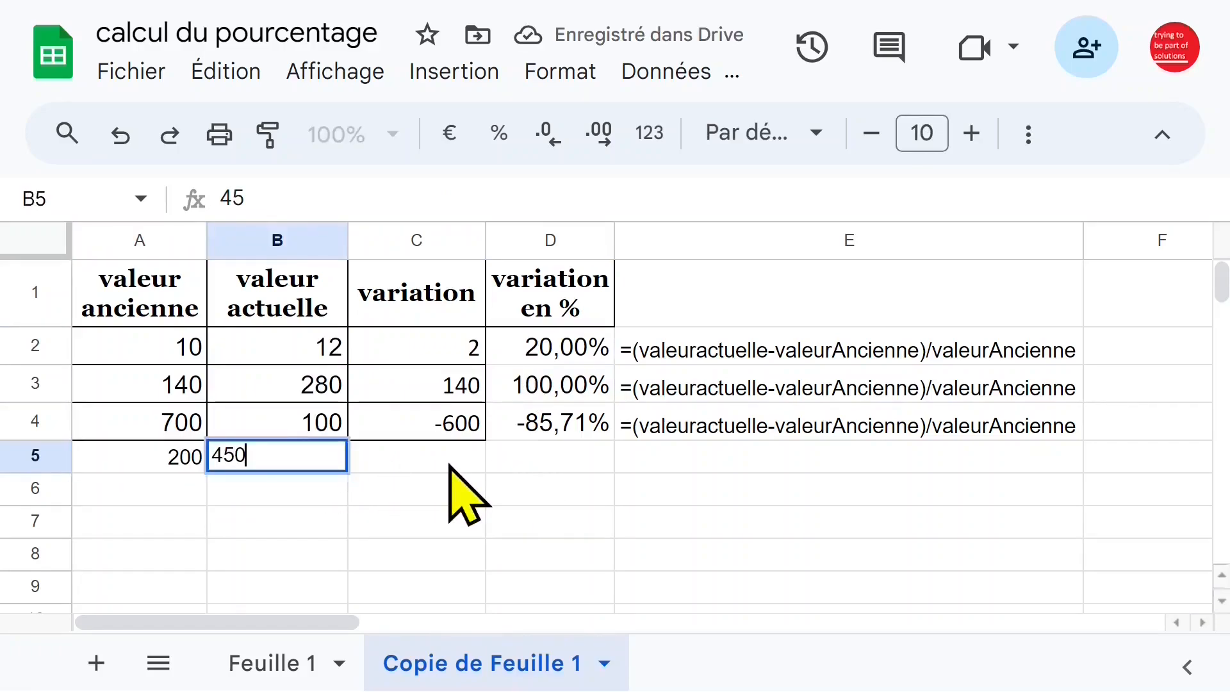
pyautogui.click(450, 467)
# Fill the variation formula from C4 down to C5 and inspect the result in C5.
pyautogui.click(455, 431)
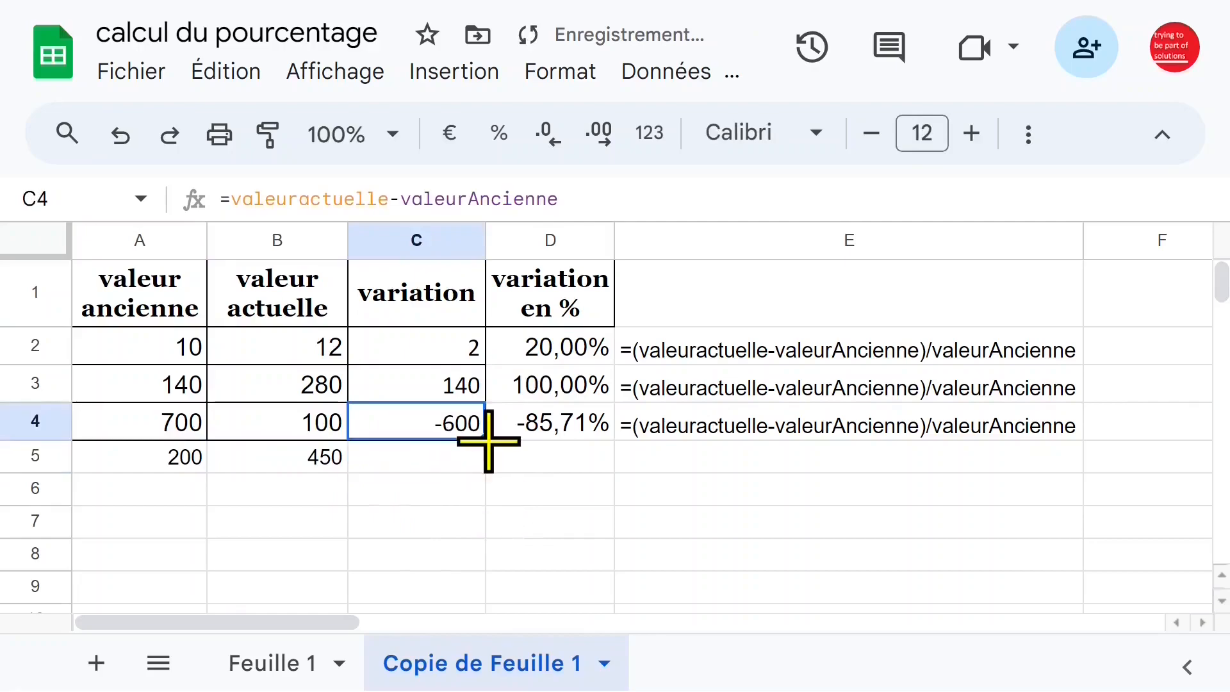
pyautogui.moveTo(489, 463); pyautogui.dragTo(490, 467)
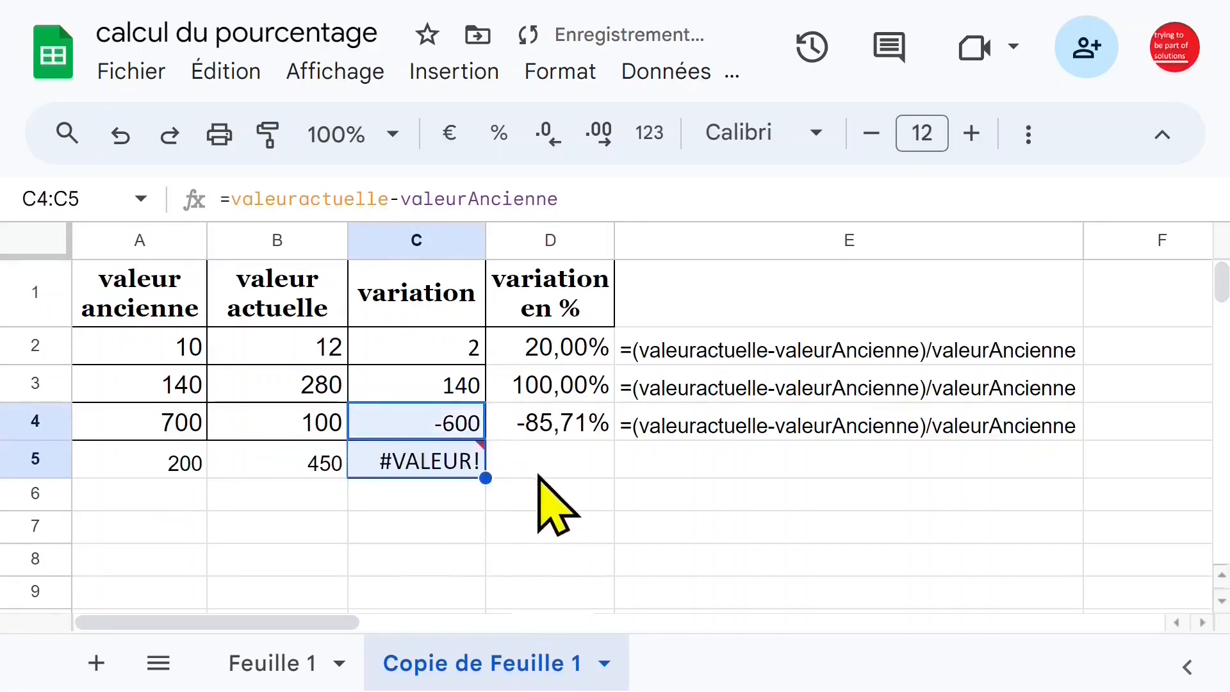
pyautogui.click(454, 466)
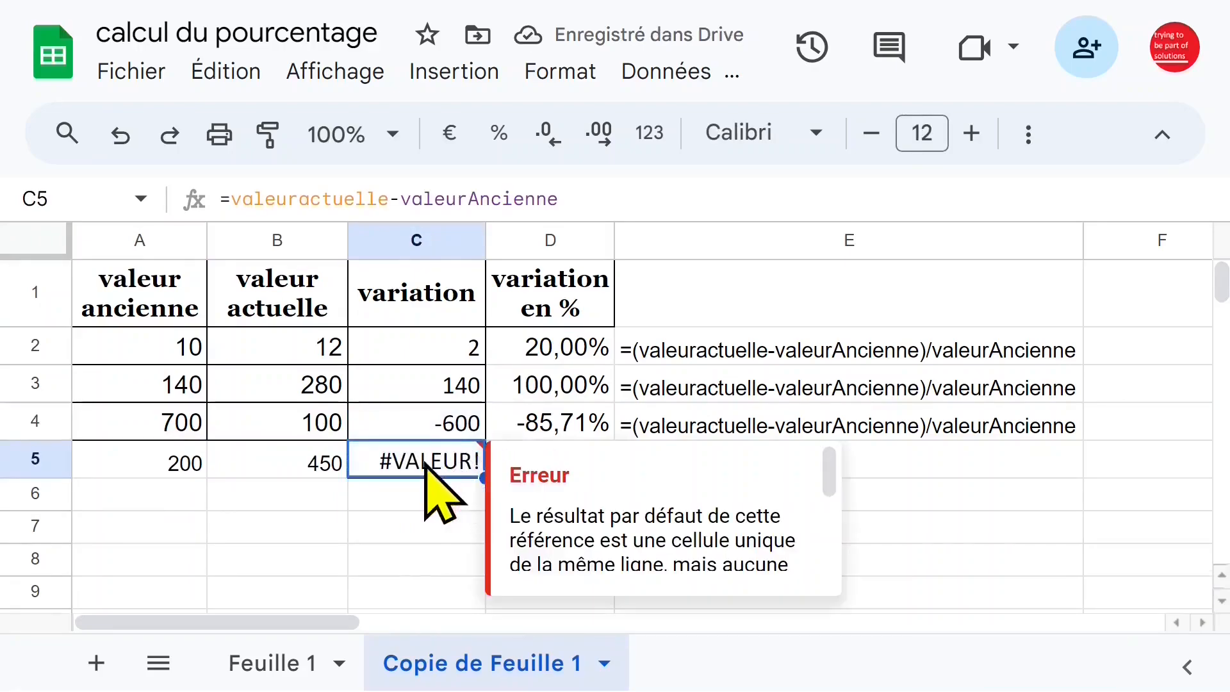
# Extend the named range valeurAncienne to the whole of column A by setting its range to 'Copie de Feuille 1'!A1:A.
pyautogui.moveTo(148, 309); pyautogui.dragTo(149, 429)
pyautogui.click(663, 77)
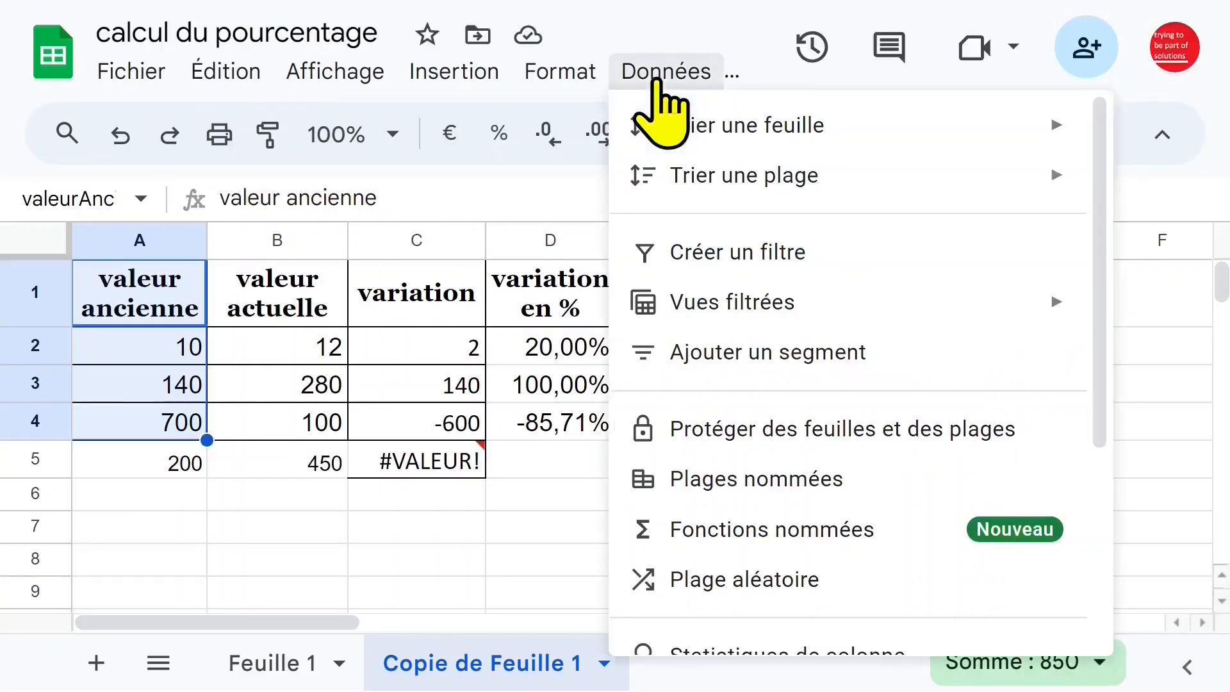
pyautogui.click(794, 482)
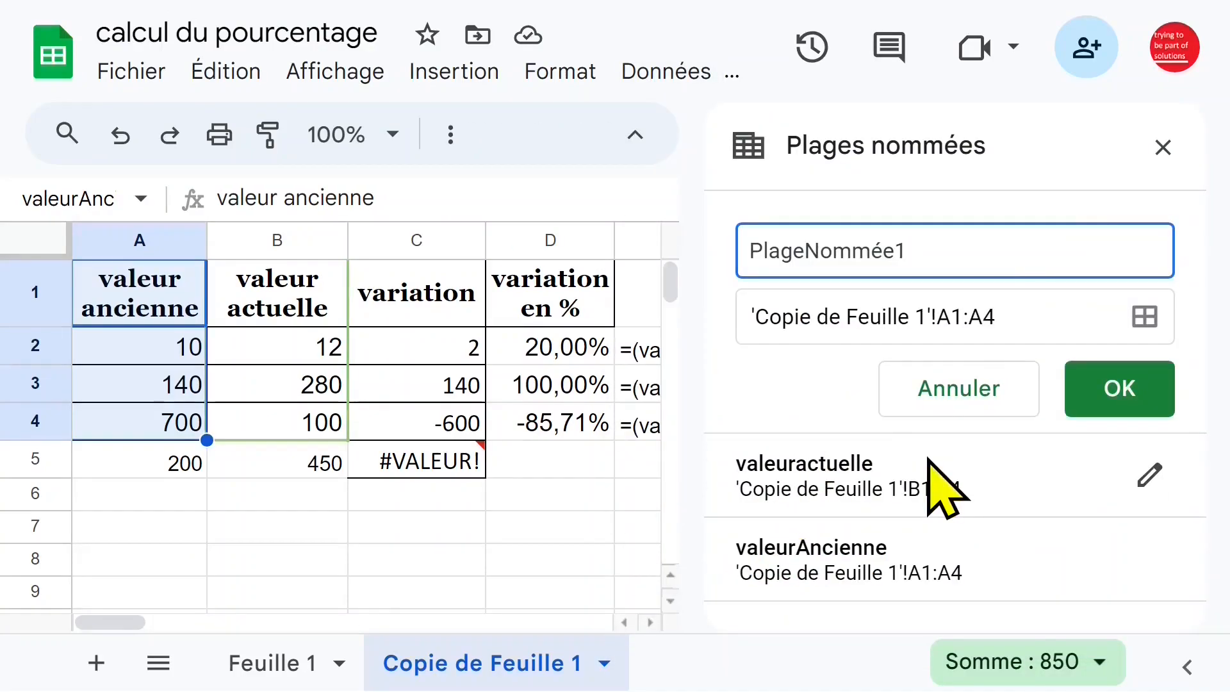
pyautogui.click(872, 568)
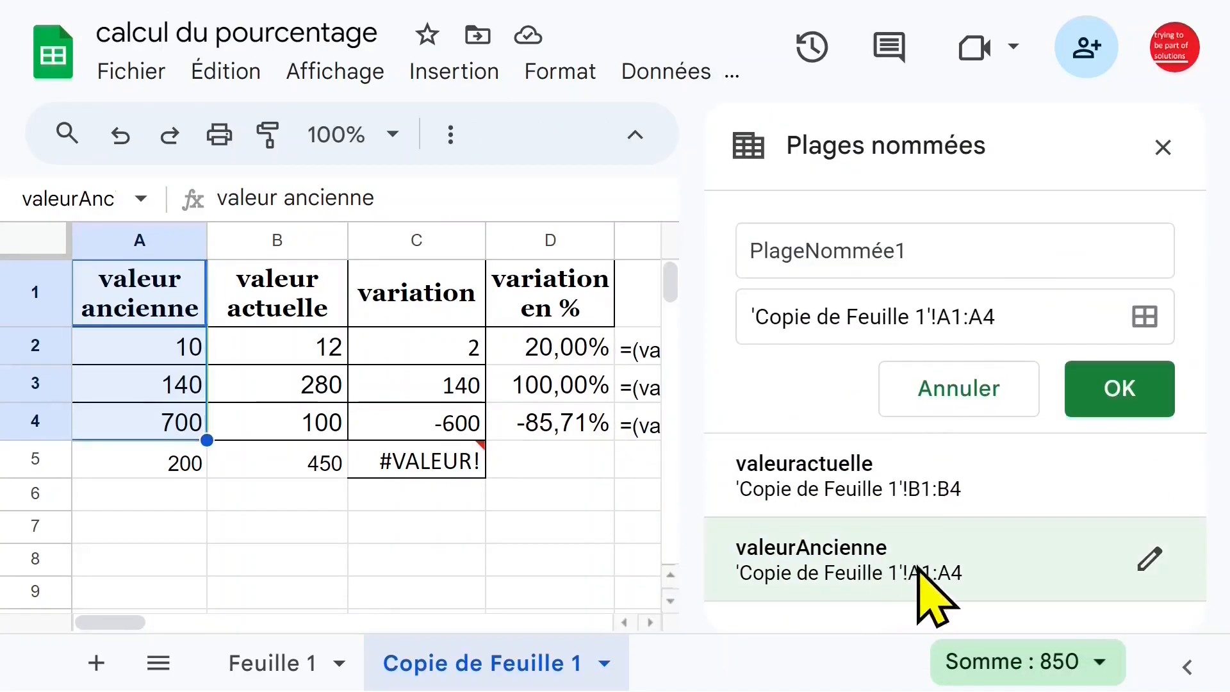
pyautogui.click(1160, 559)
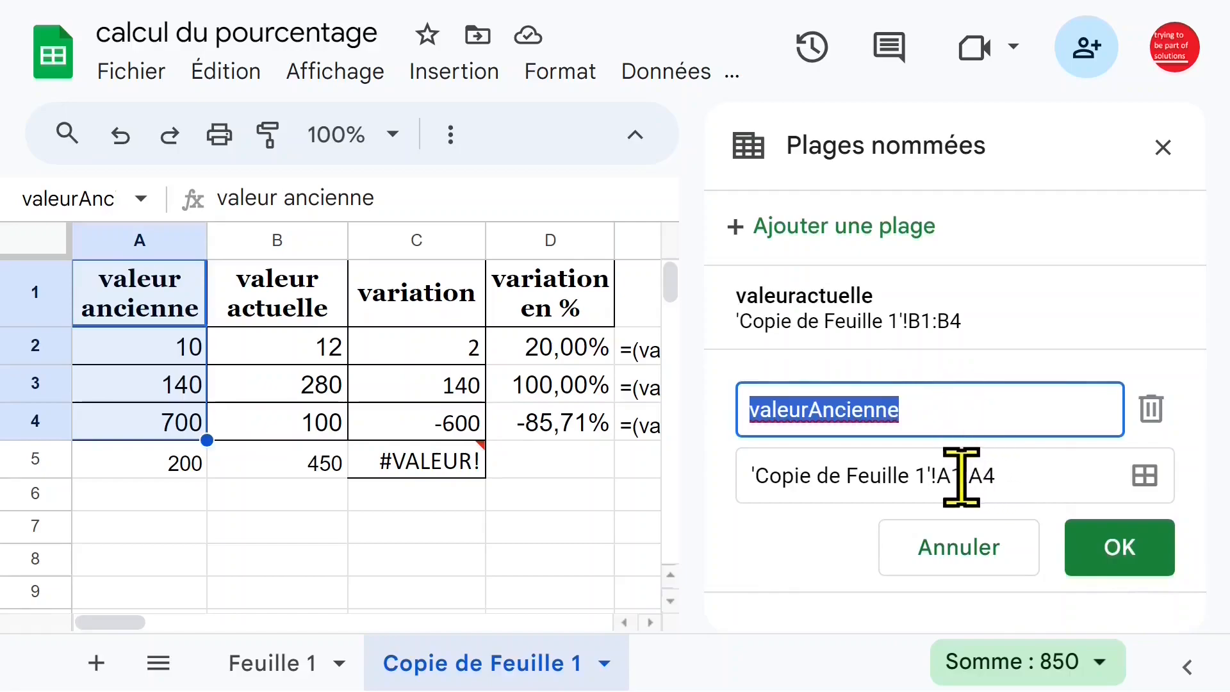
pyautogui.click(1024, 475)
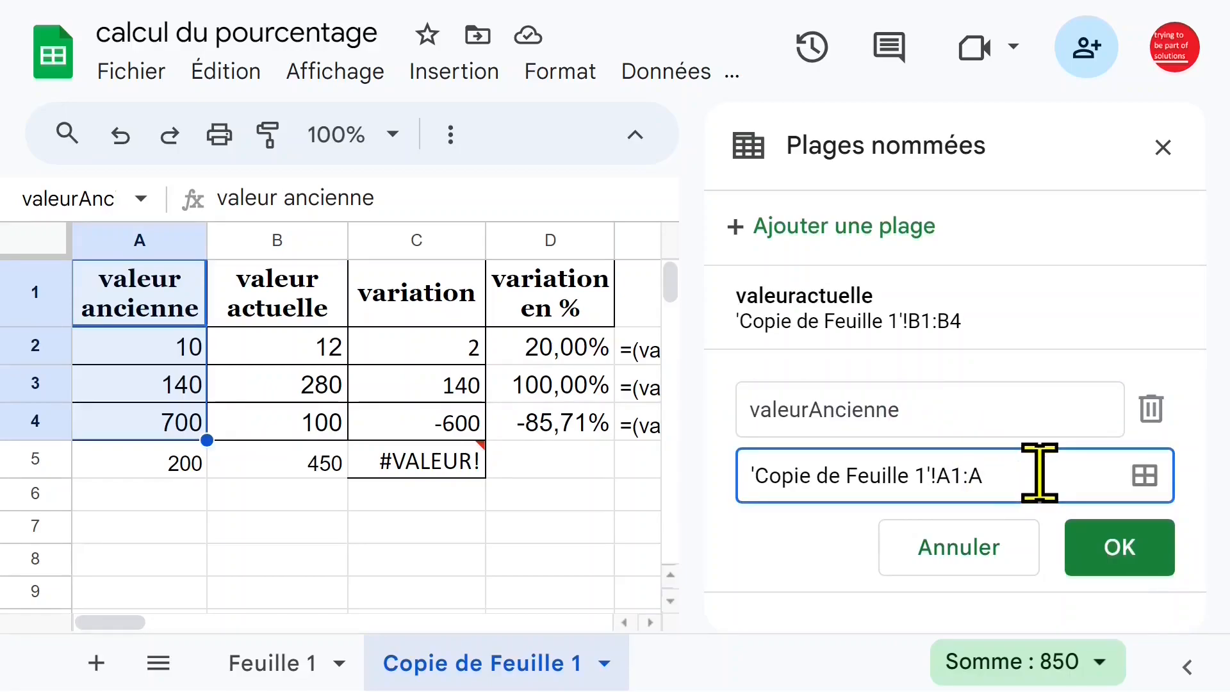
pyautogui.click(1118, 551)
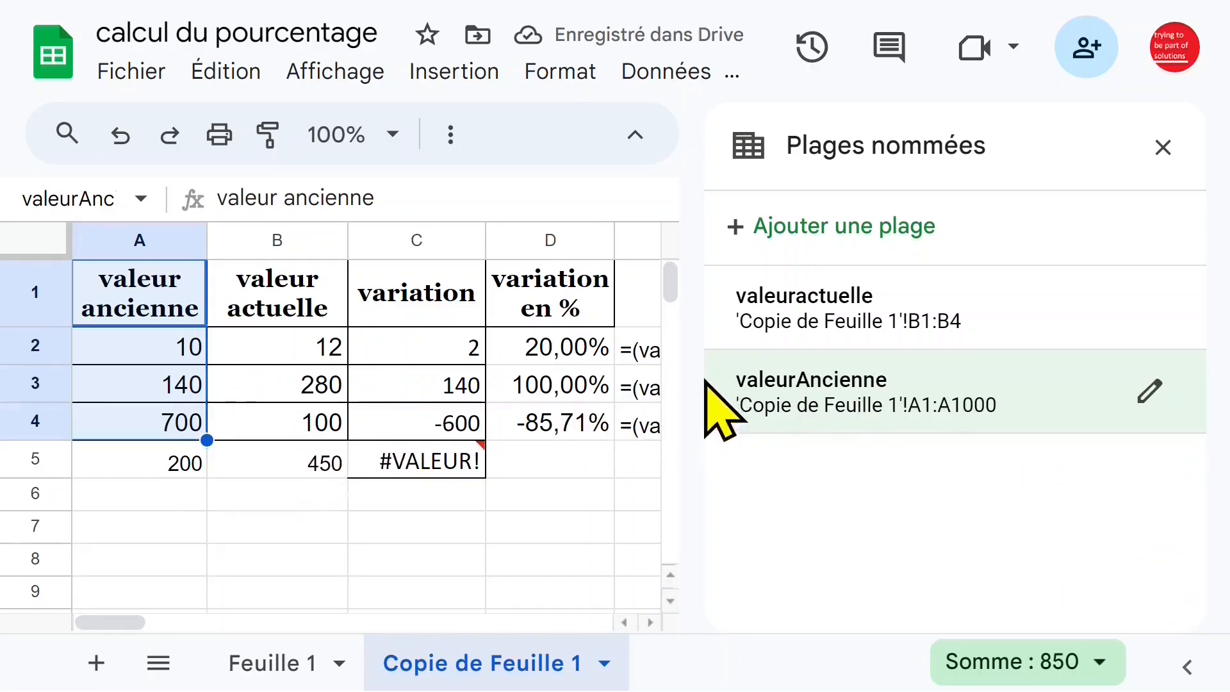
# Extend the named range valeuractuelle to 'Copie de Feuille 1'!B1:B and close the named ranges list.
pyautogui.click(839, 321)
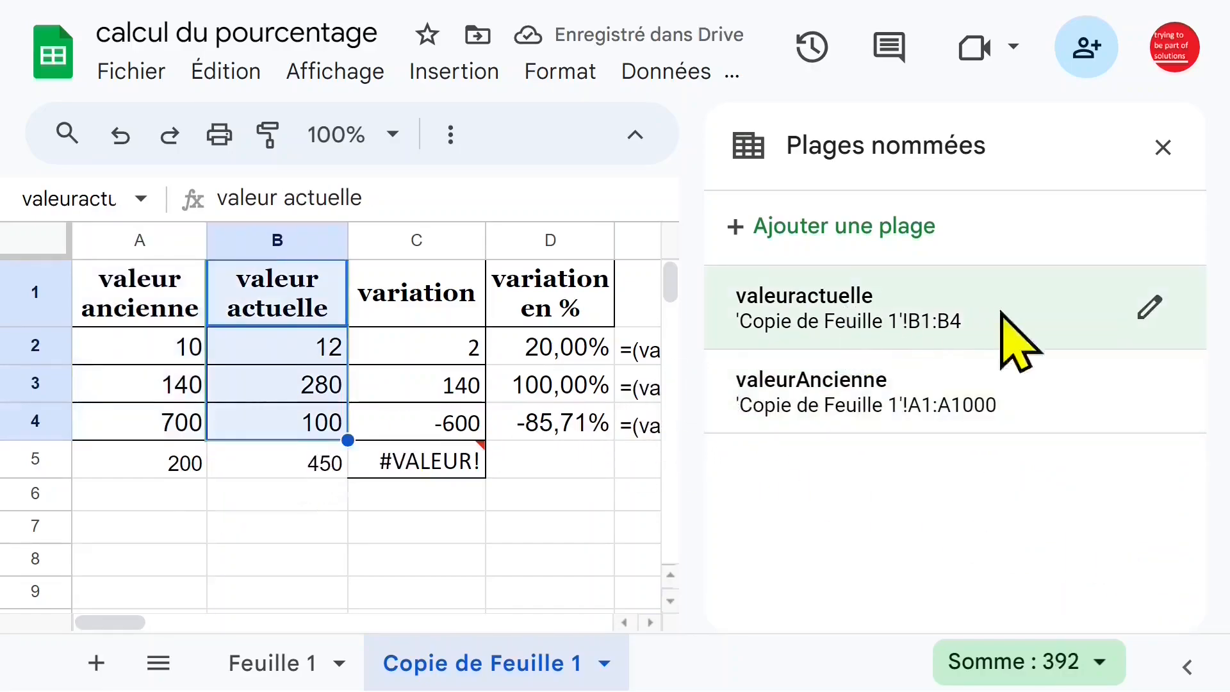
pyautogui.click(1149, 306)
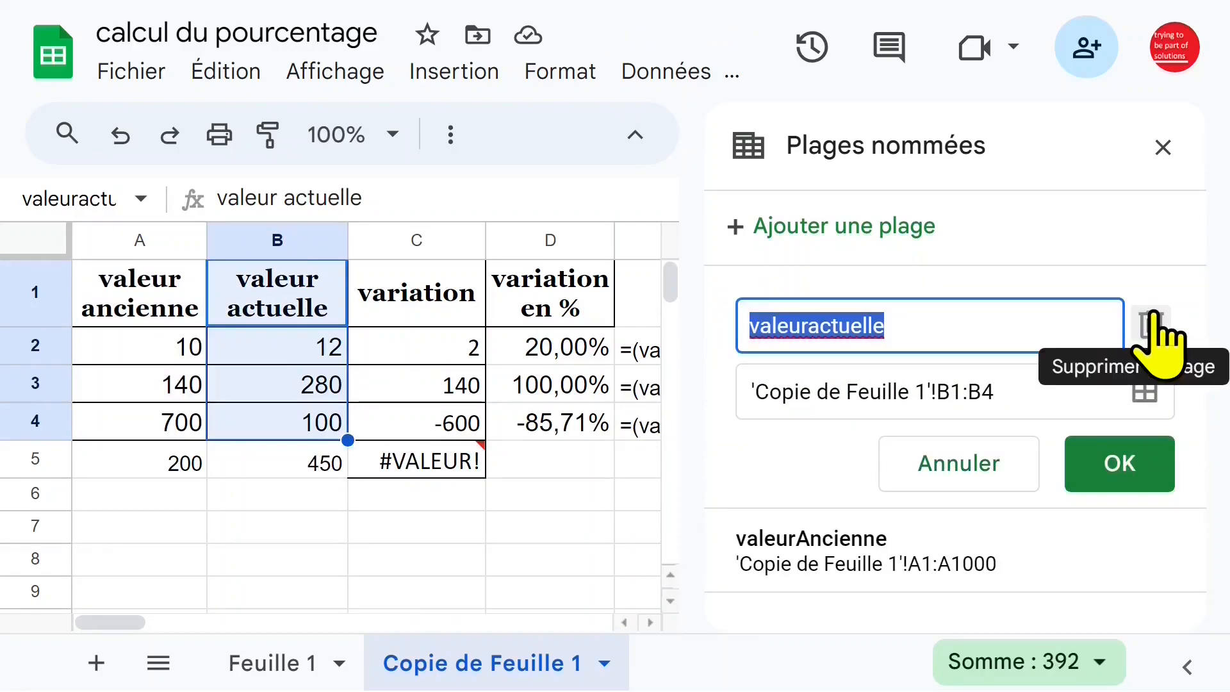
pyautogui.click(1058, 385)
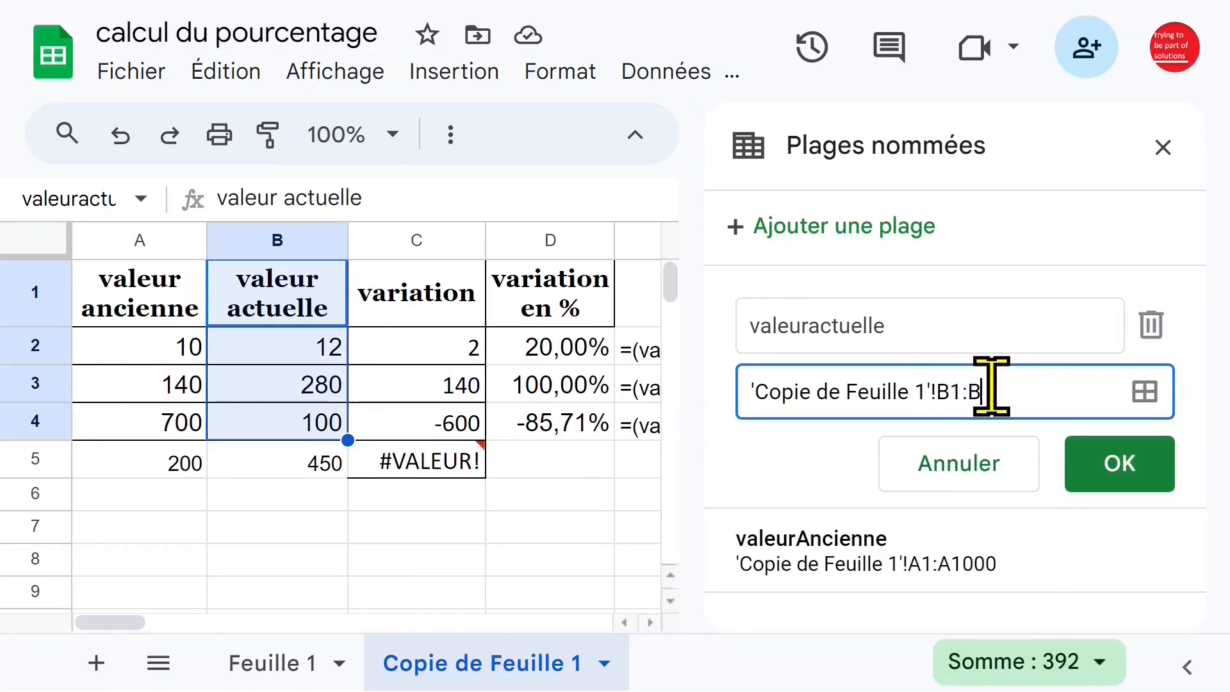
pyautogui.click(1133, 466)
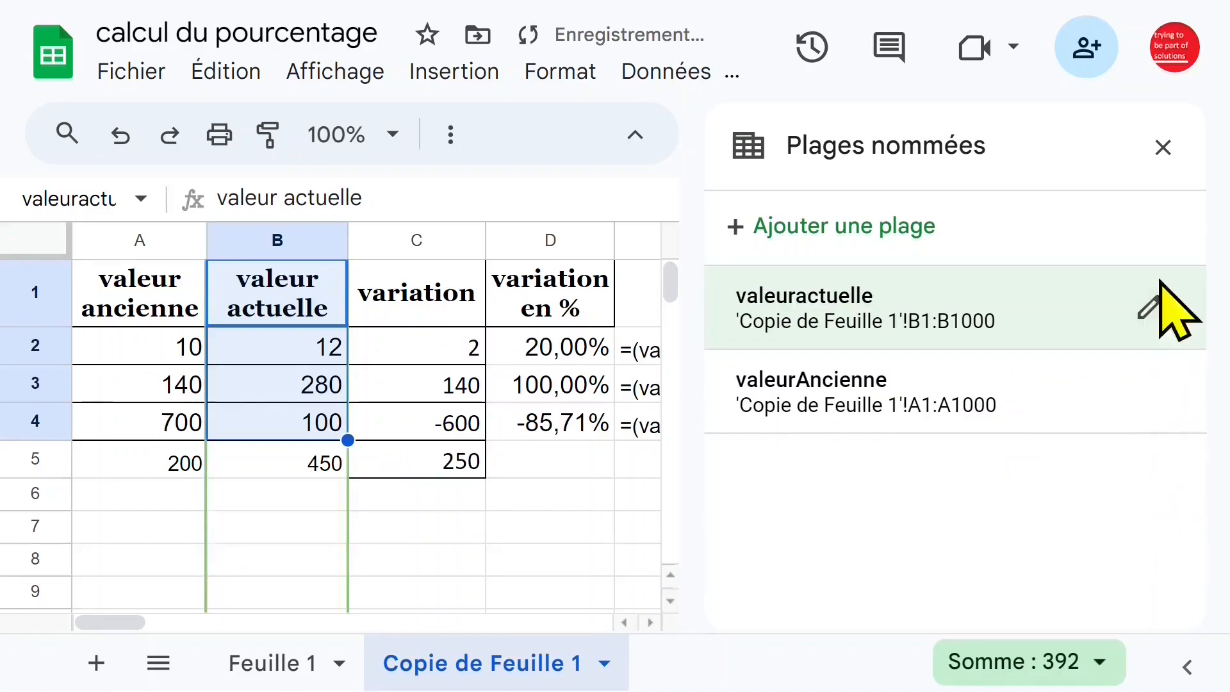
pyautogui.click(1163, 147)
# Clear the variation in C5 and replace the row 5 values with 40 in A5 and 88 in B5.
pyautogui.click(480, 473)
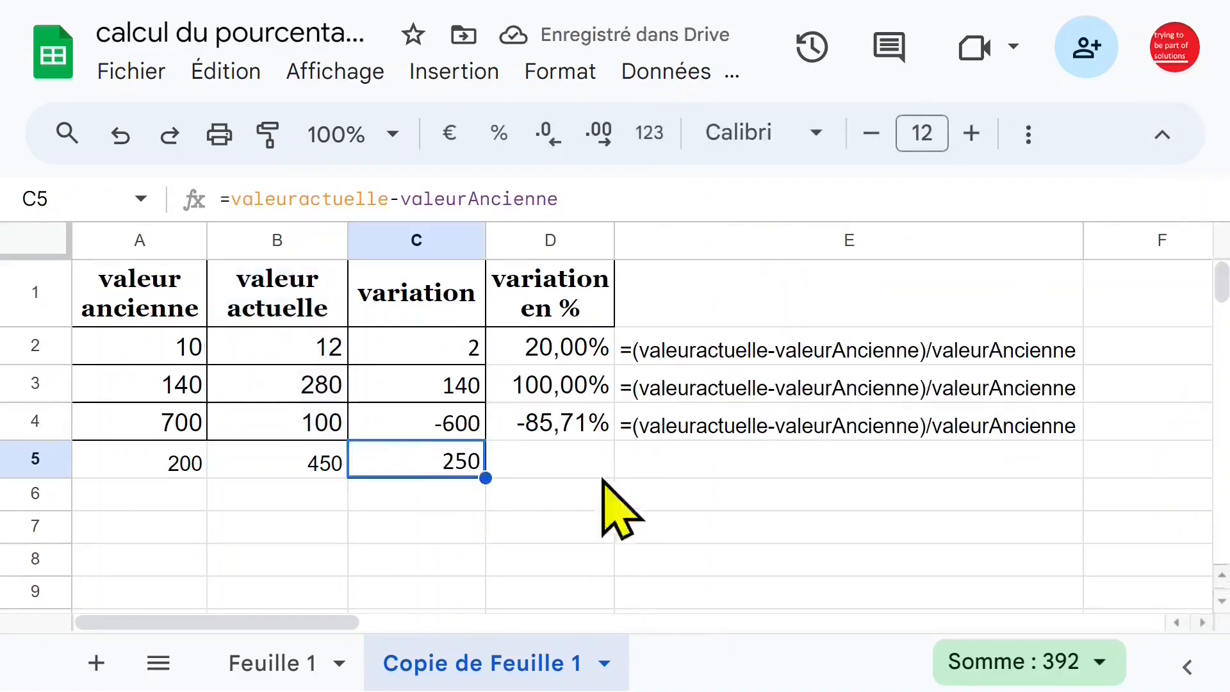
pyautogui.press('Delete')
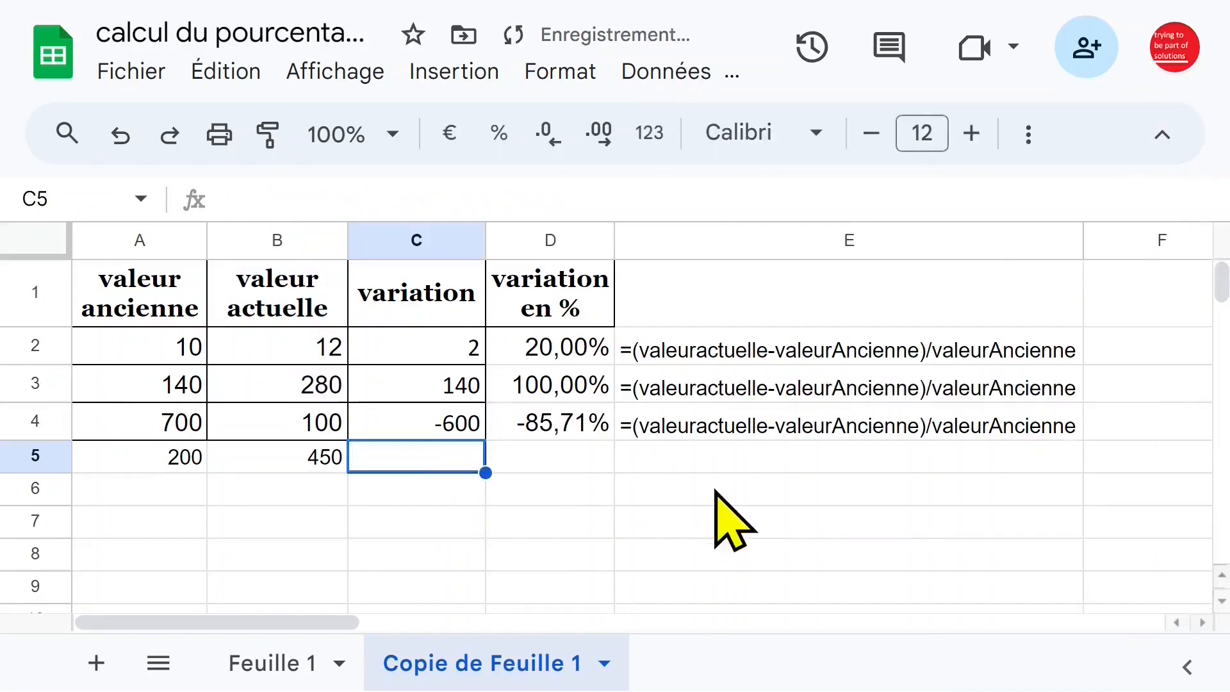
pyautogui.click(176, 469)
pyautogui.write('10')
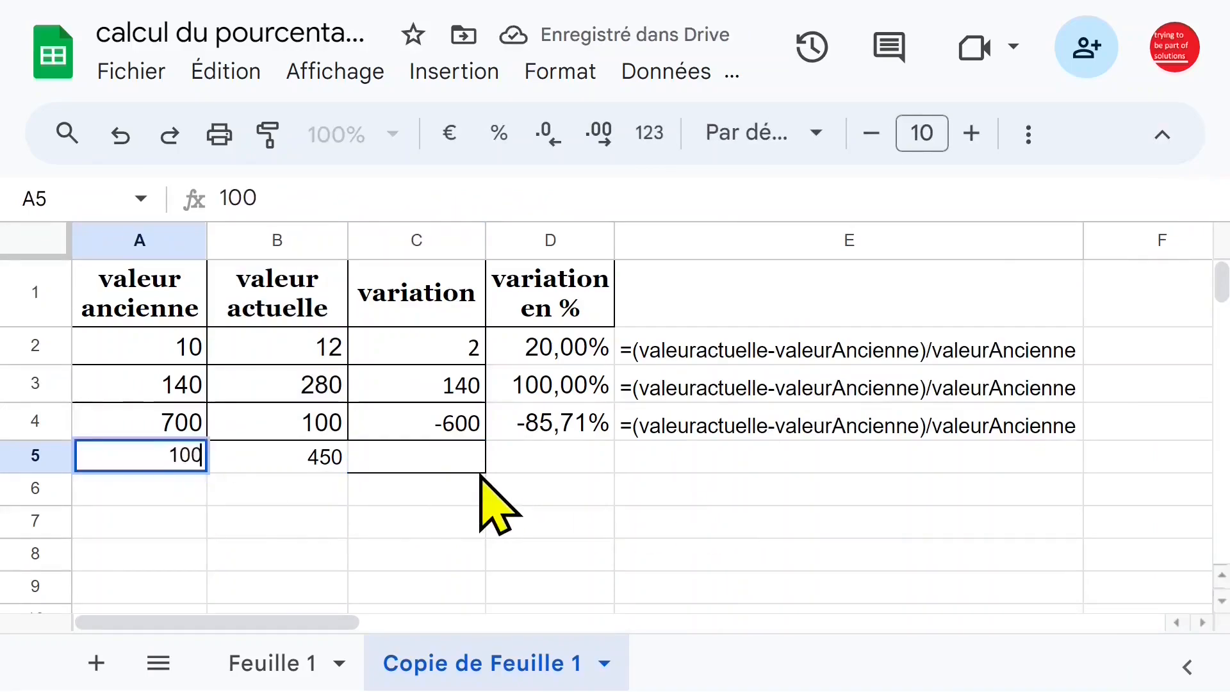
pyautogui.press('Tab')
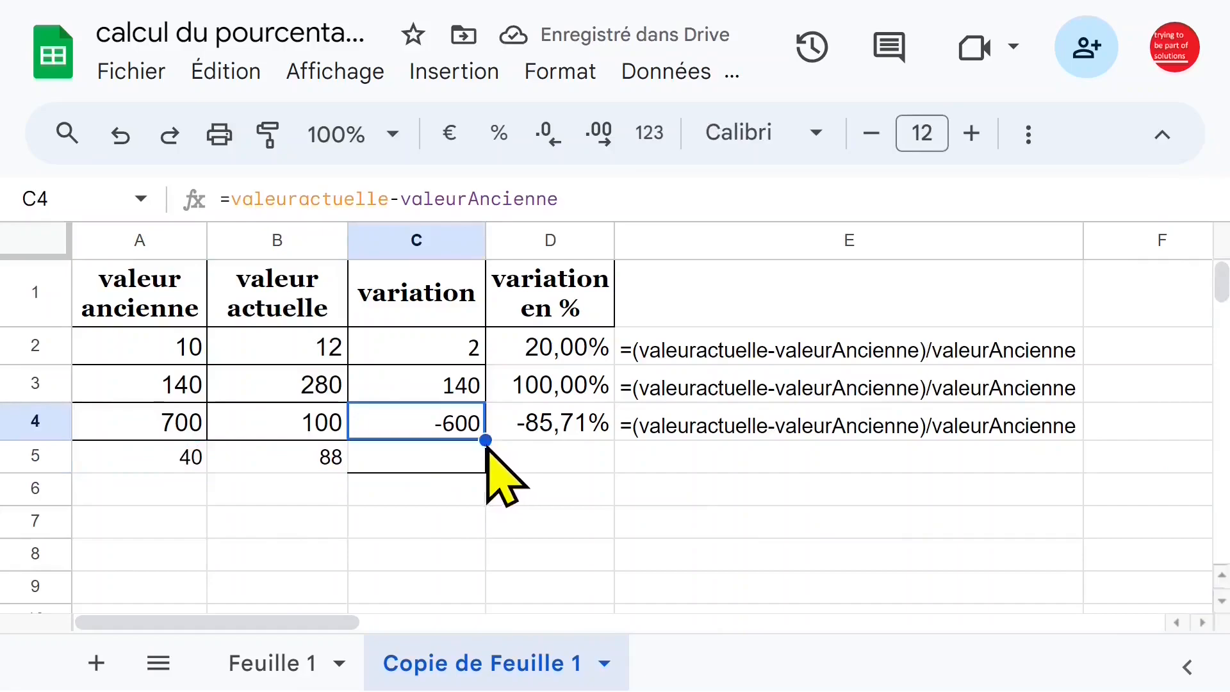
# Fill the variation, percentage variation and FORMULATEXT formulas from C4, D4 and E4 down to row 5.
pyautogui.moveTo(485, 440); pyautogui.dragTo(484, 475)
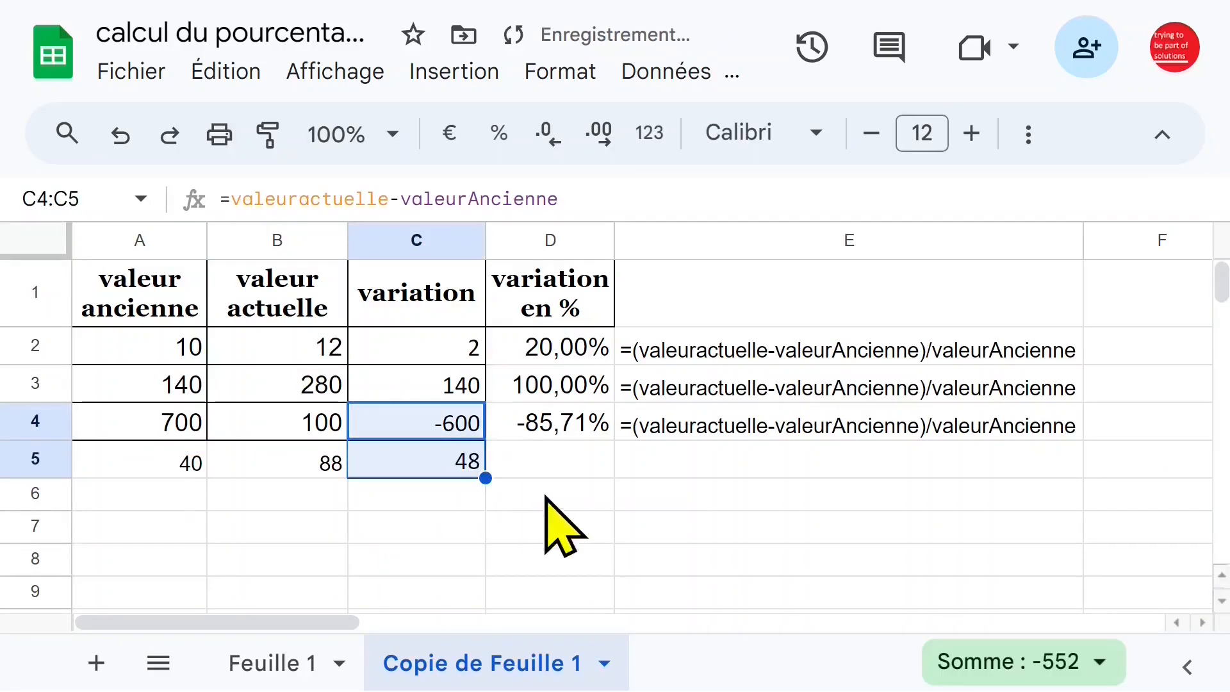
pyautogui.click(547, 431)
pyautogui.moveTo(614, 441); pyautogui.dragTo(615, 474)
pyautogui.click(689, 435)
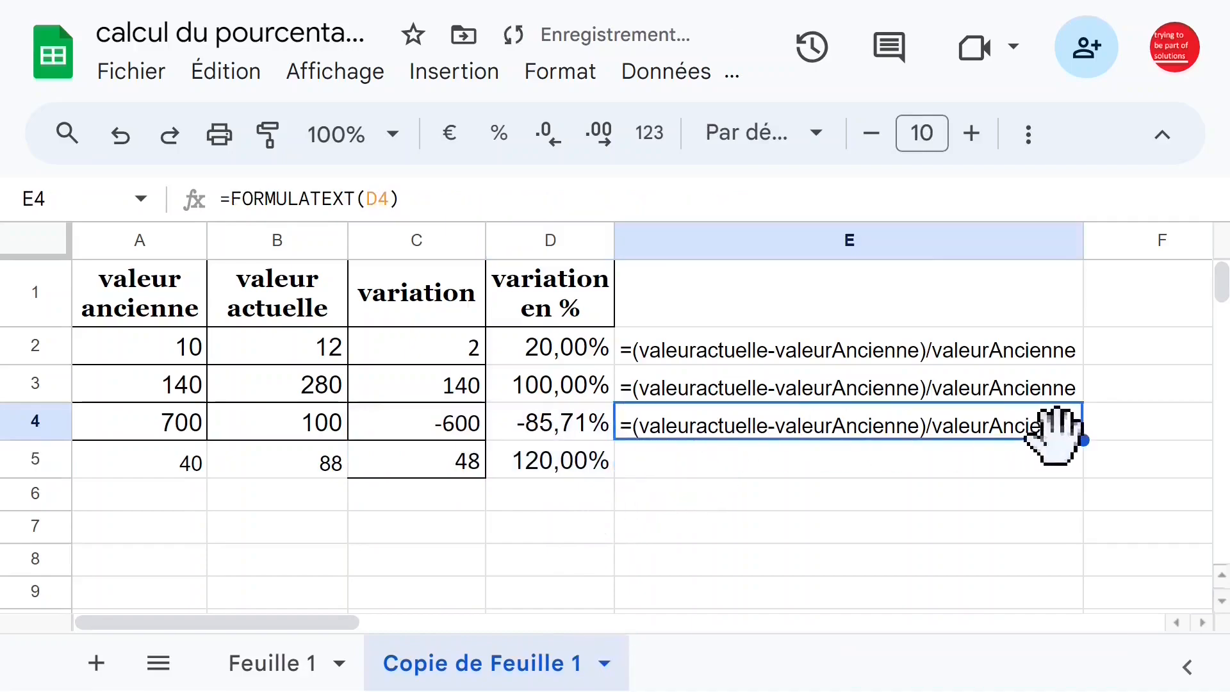
pyautogui.moveTo(1088, 440); pyautogui.dragTo(1087, 467)
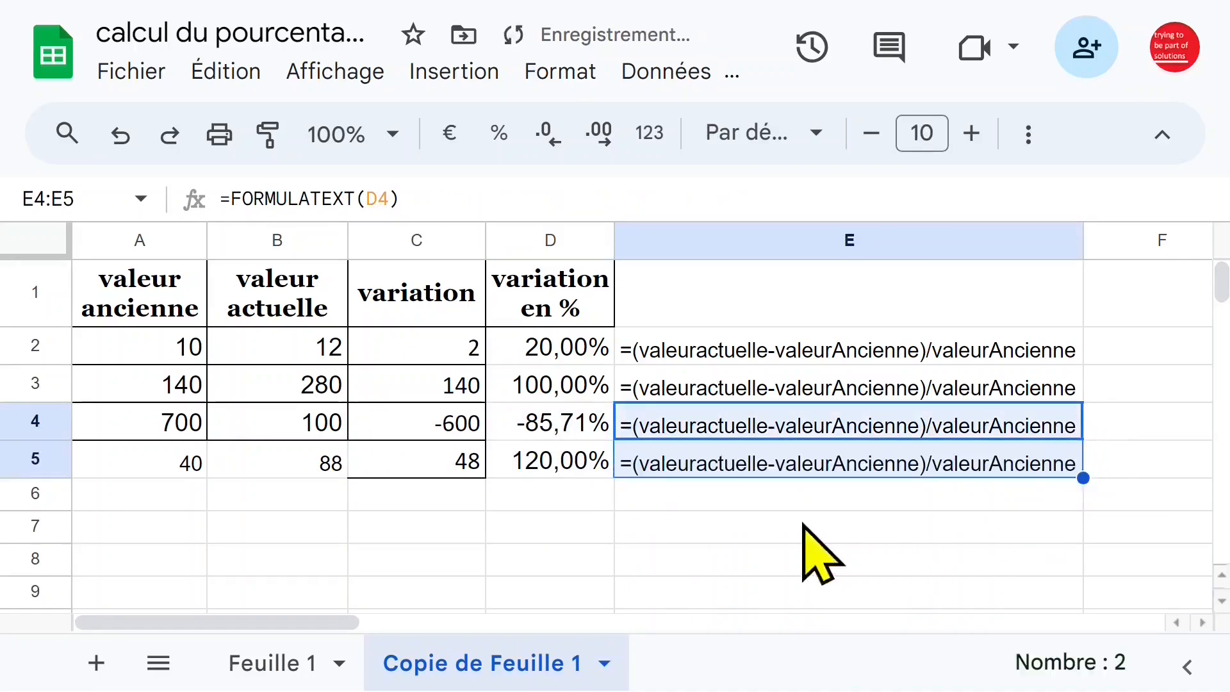
# Compare the variation formulas in C2 and C5 and examine the values in A5 and B5 that feed them.
pyautogui.click(478, 466)
pyautogui.click(484, 354)
pyautogui.click(473, 473)
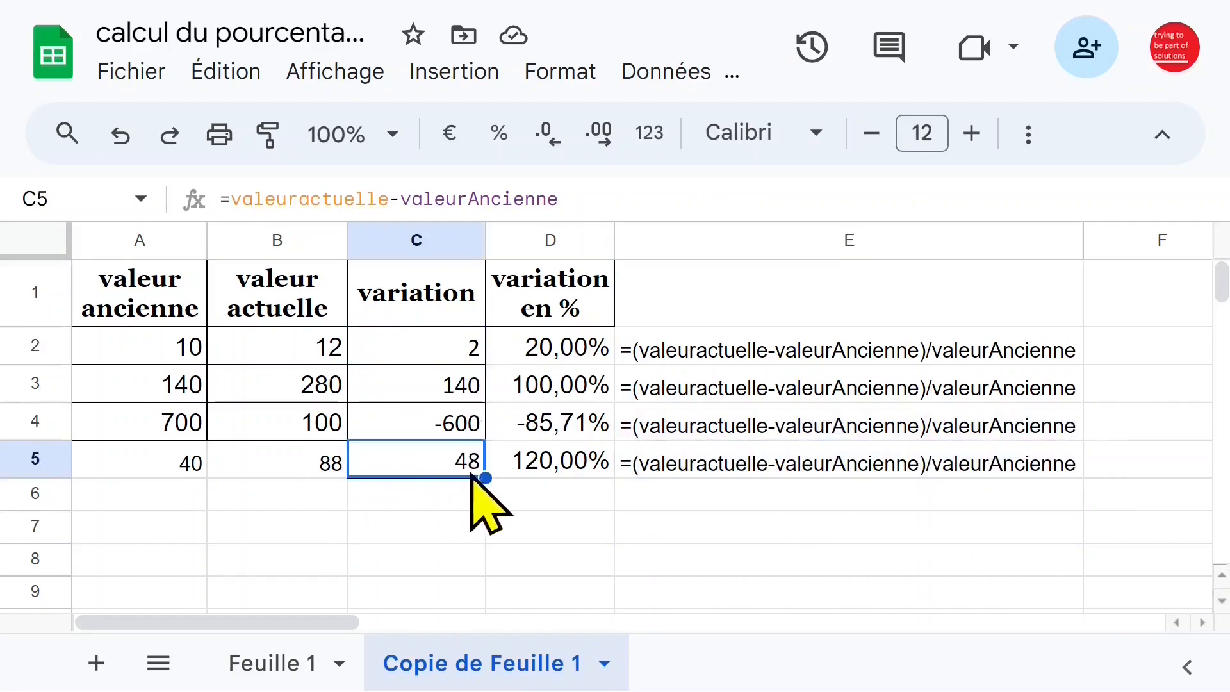
pyautogui.click(204, 472)
pyautogui.click(245, 464)
pyautogui.click(167, 464)
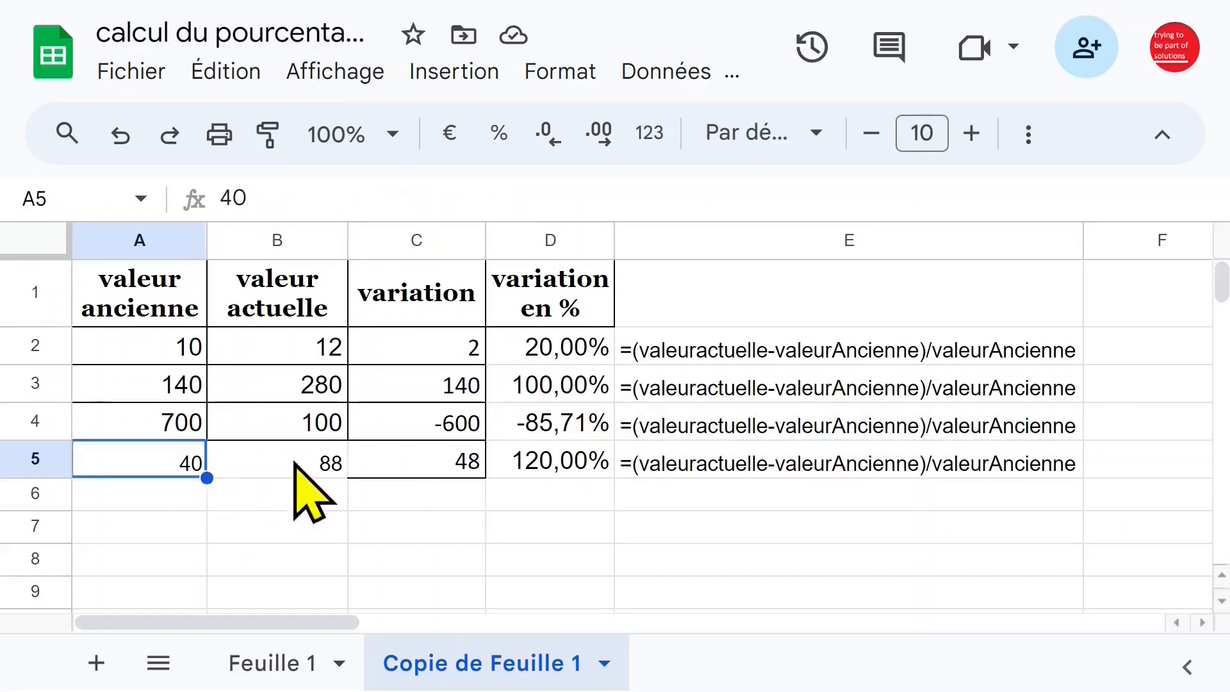
pyautogui.click(448, 465)
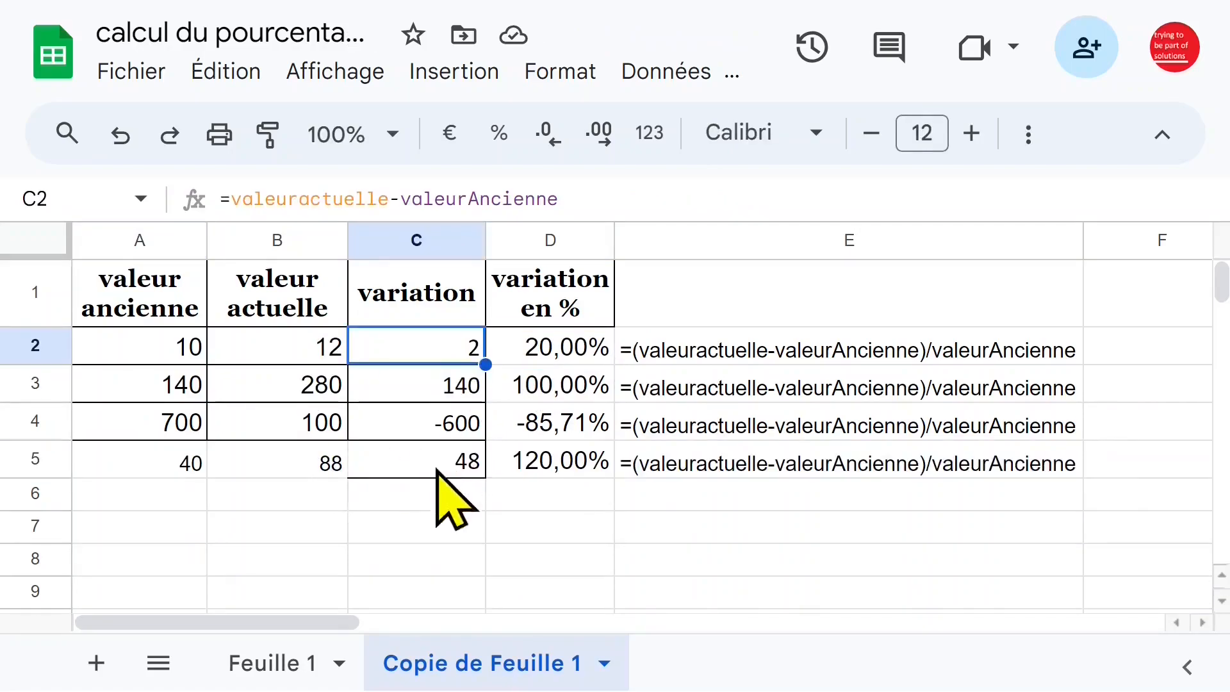
pyautogui.click(472, 473)
pyautogui.click(187, 468)
pyautogui.click(272, 462)
pyautogui.click(165, 472)
pyautogui.click(295, 463)
pyautogui.click(421, 464)
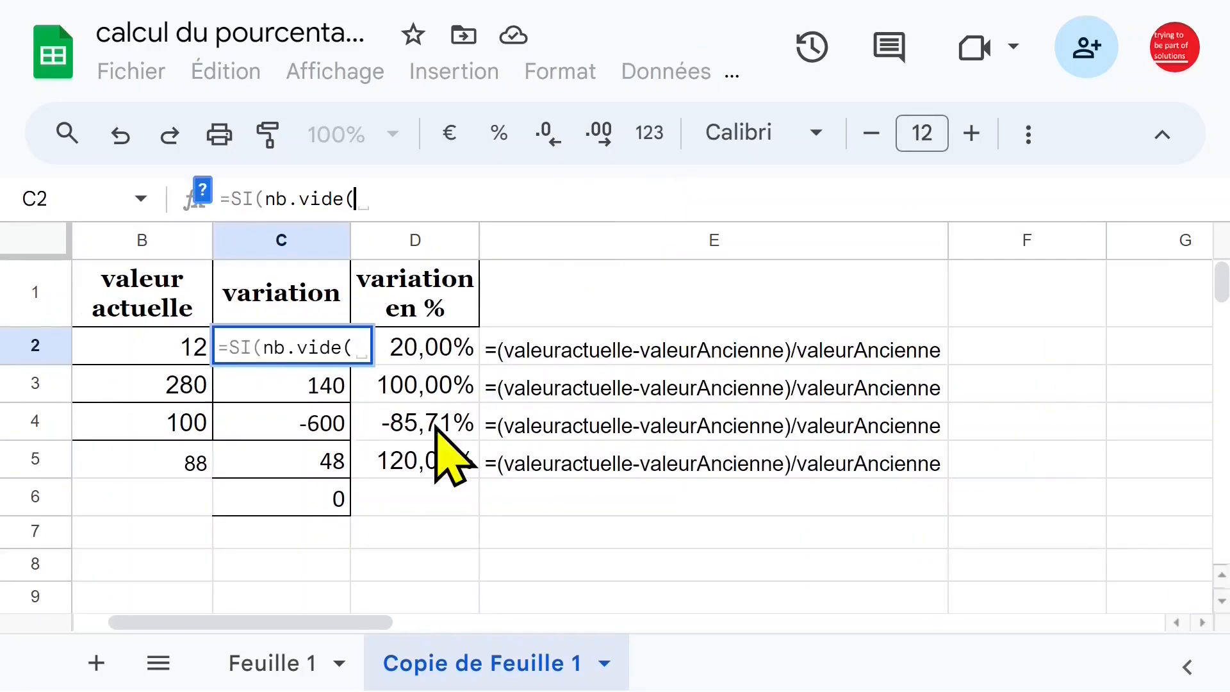
# Rewrite the C2 formula as =SI(NB.VIDE(A2:B2)>0;"";valeuractuelle-valeurAncienne) so rows with empty cells stay blank.
pyautogui.click(165, 352)
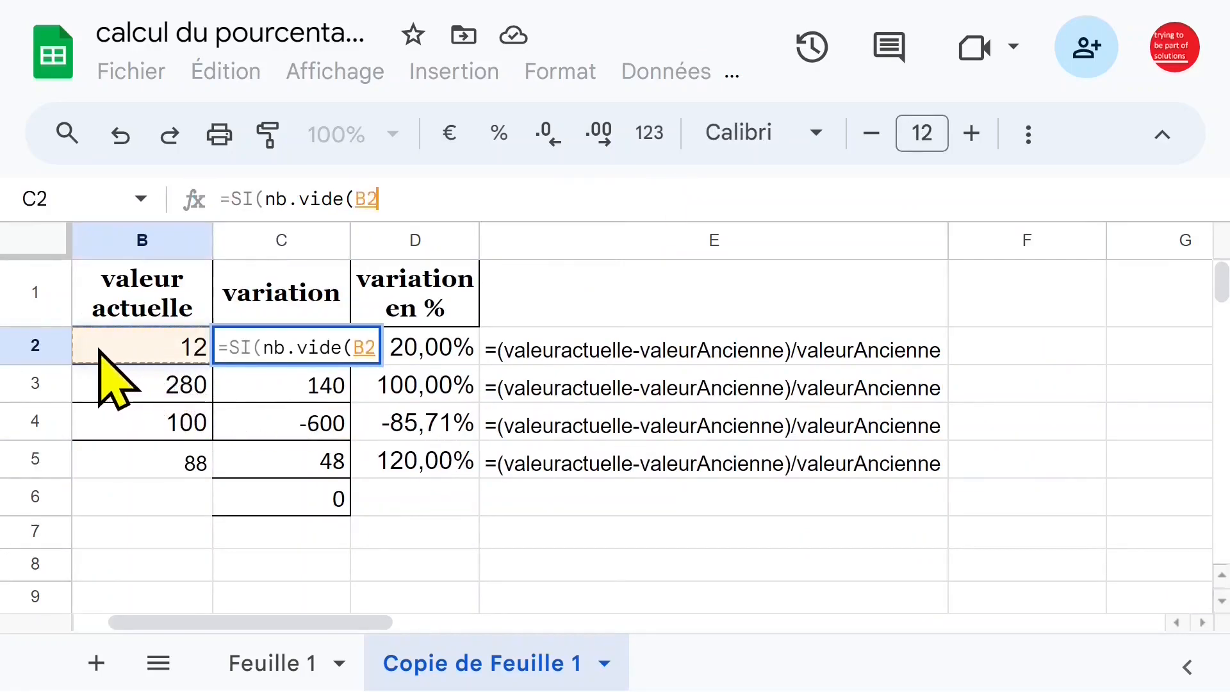
pyautogui.hotkey('shift', 'Left')
pyautogui.write(')>')
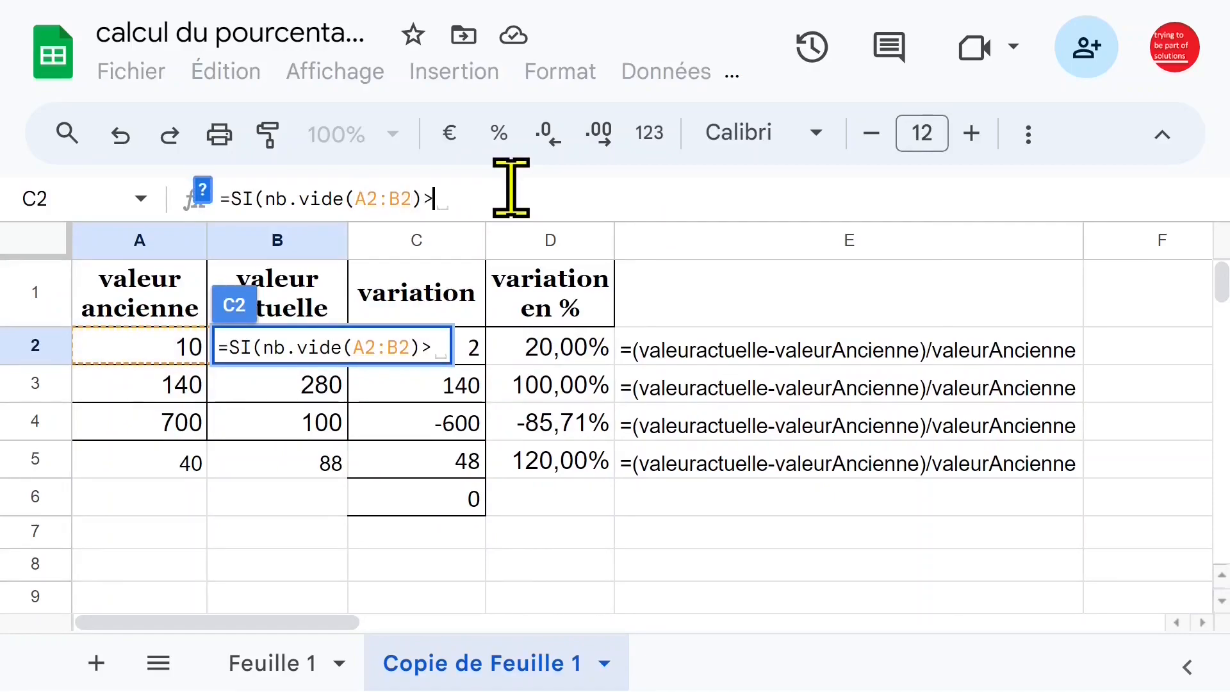
pyautogui.write('0')
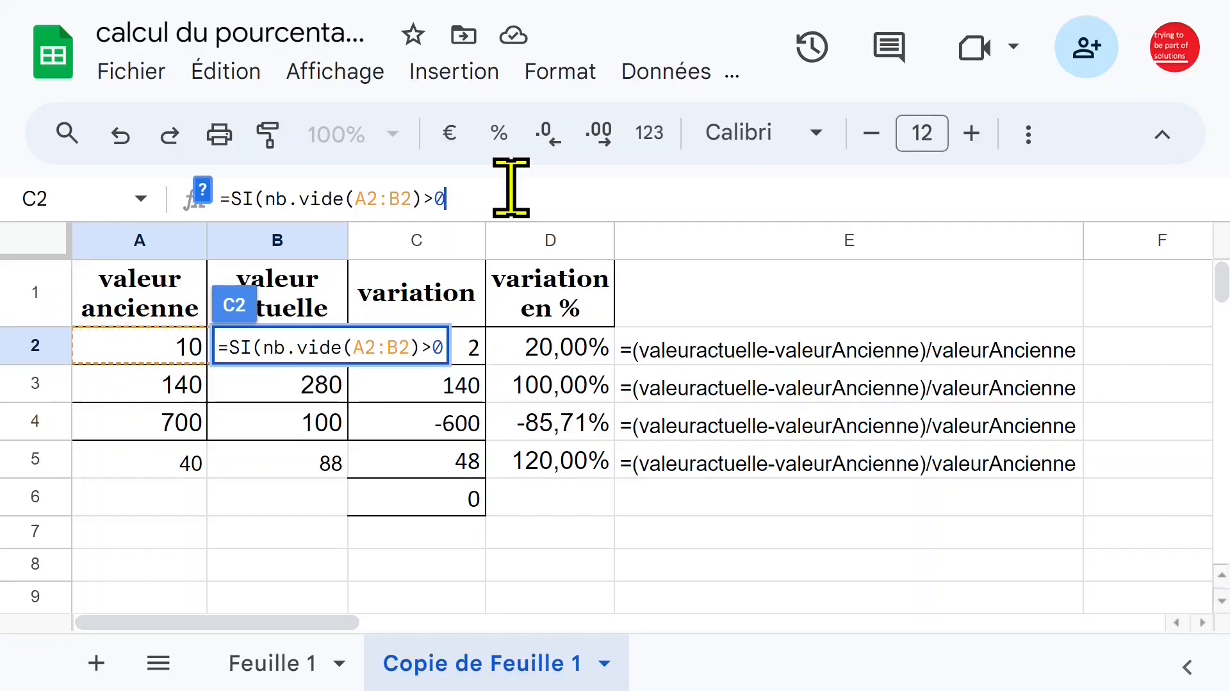
pyautogui.write(';""')
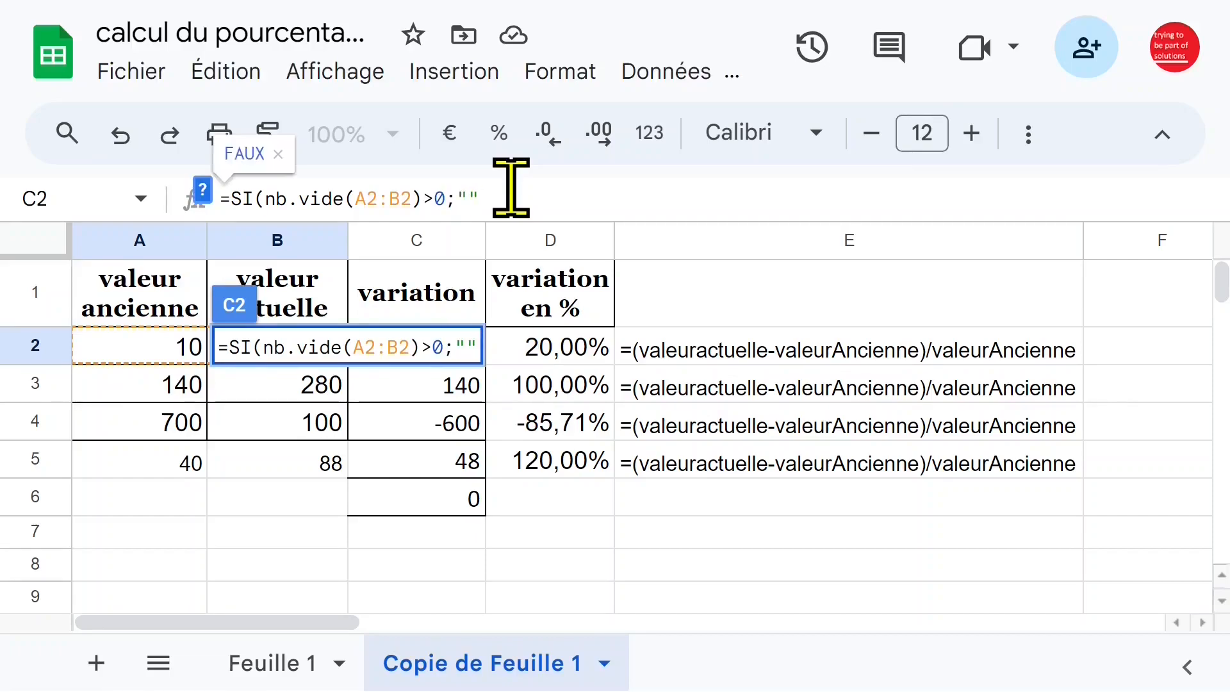
pyautogui.write(';')
pyautogui.write('valeuractuelle-valeurAncienne')
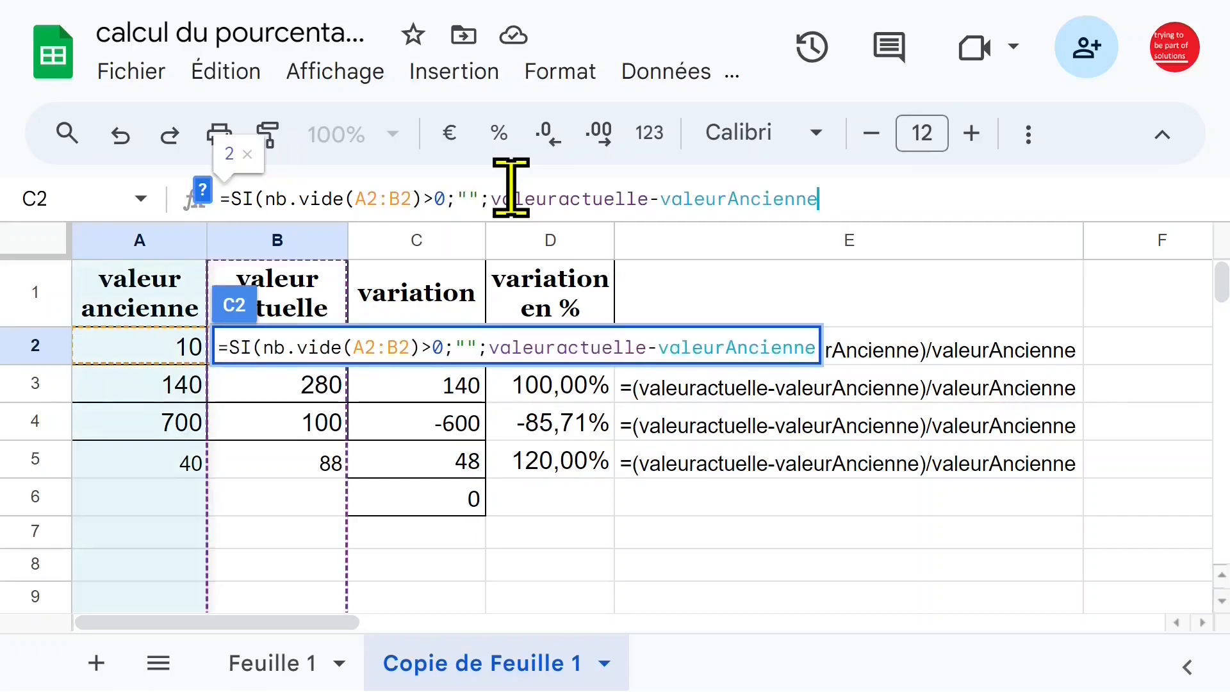
pyautogui.write(')')
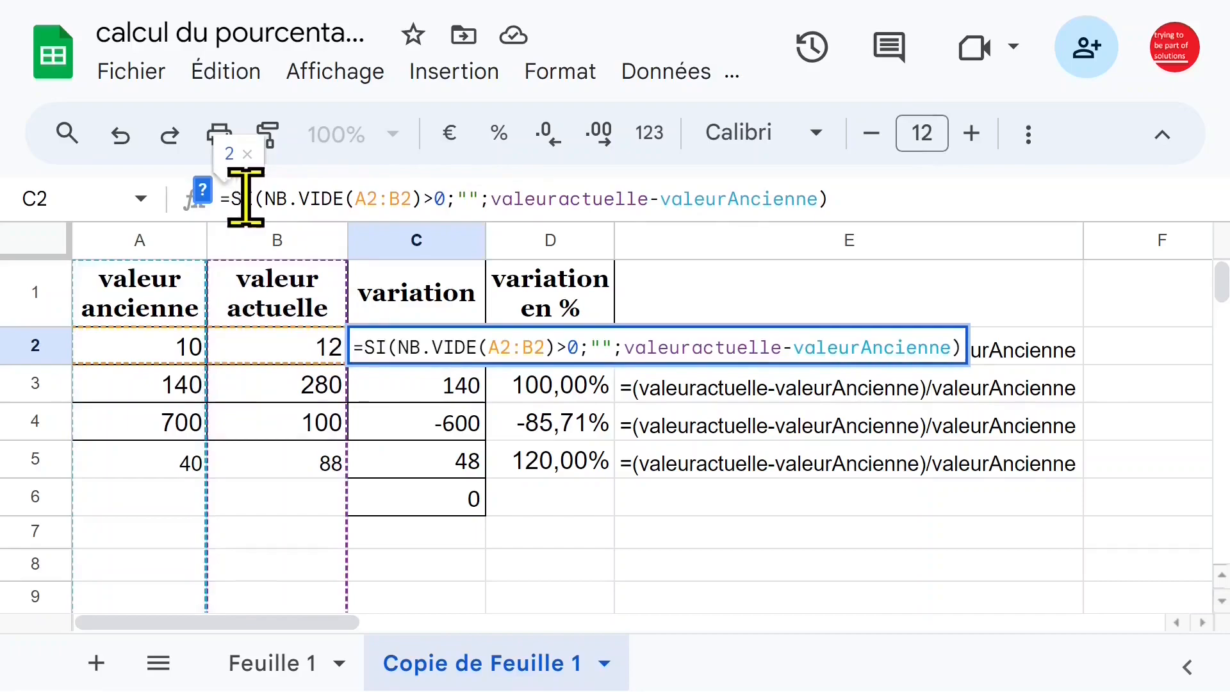
# Change the empty text in the C2 formula to a single space " " and check the formula in C2.
pyautogui.click(468, 197)
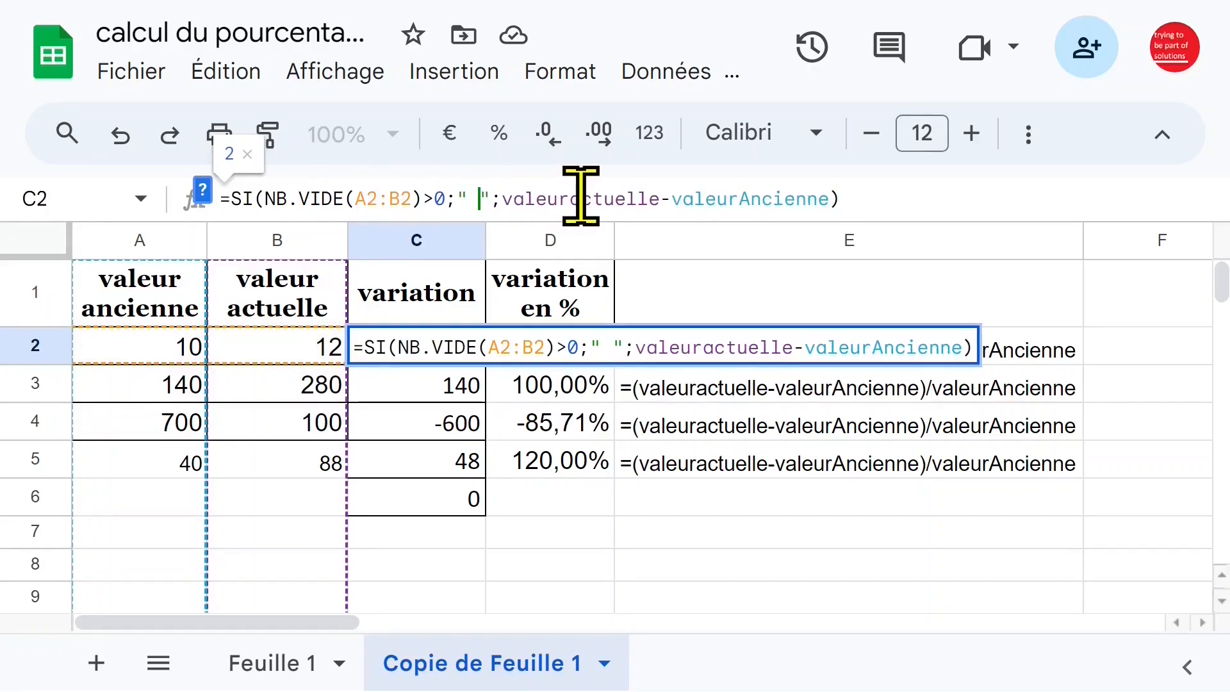
pyautogui.press('Return')
pyautogui.click(462, 349)
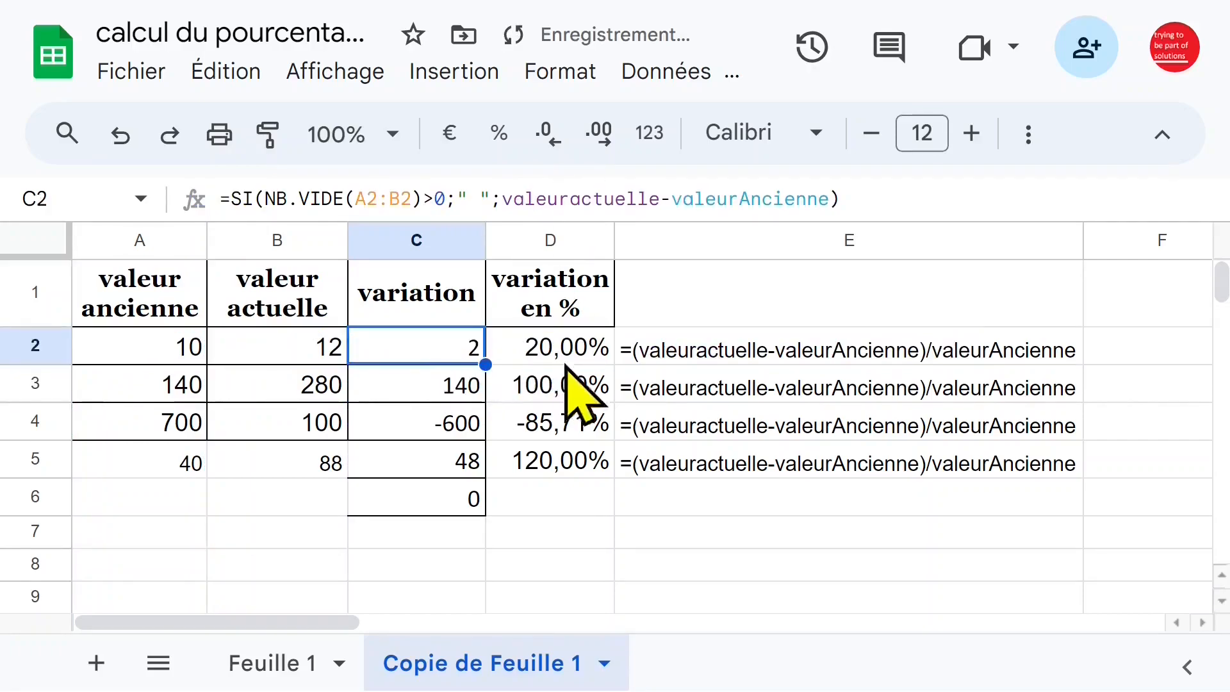
pyautogui.click(544, 375)
pyautogui.click(437, 351)
pyautogui.click(564, 380)
pyautogui.click(449, 351)
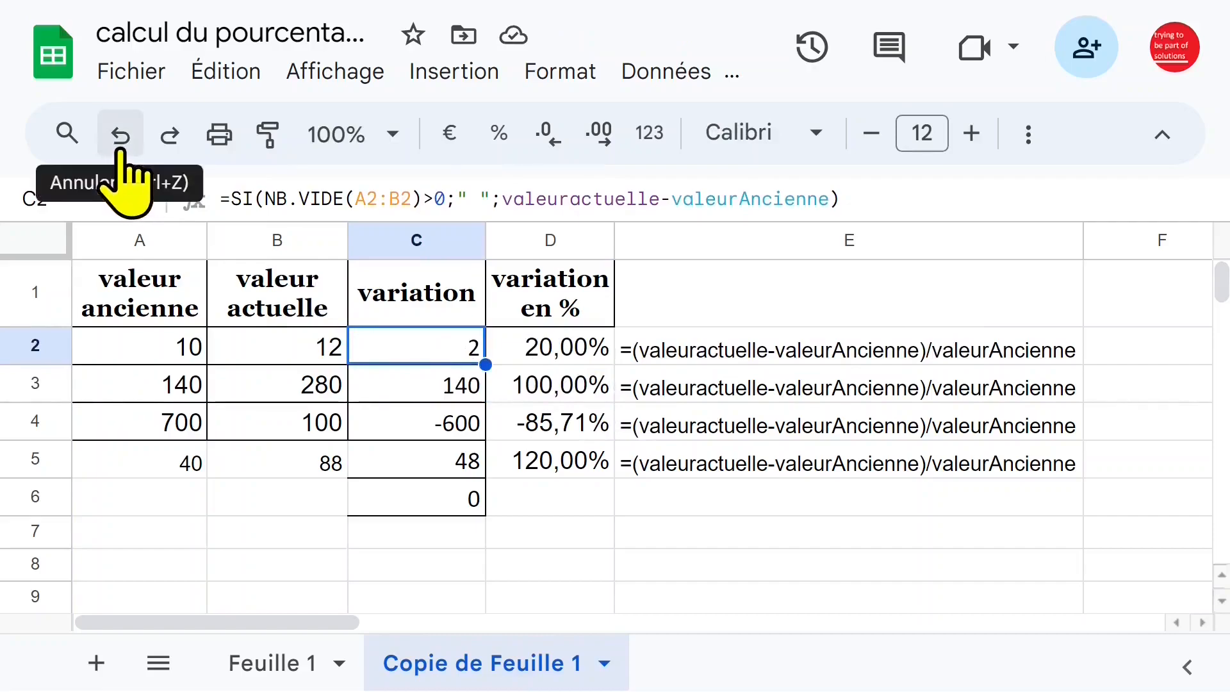
# Clear A2 to test the blank-cell condition in C2, and enter 7 as its new value.
pyautogui.click(202, 353)
pyautogui.press('Delete')
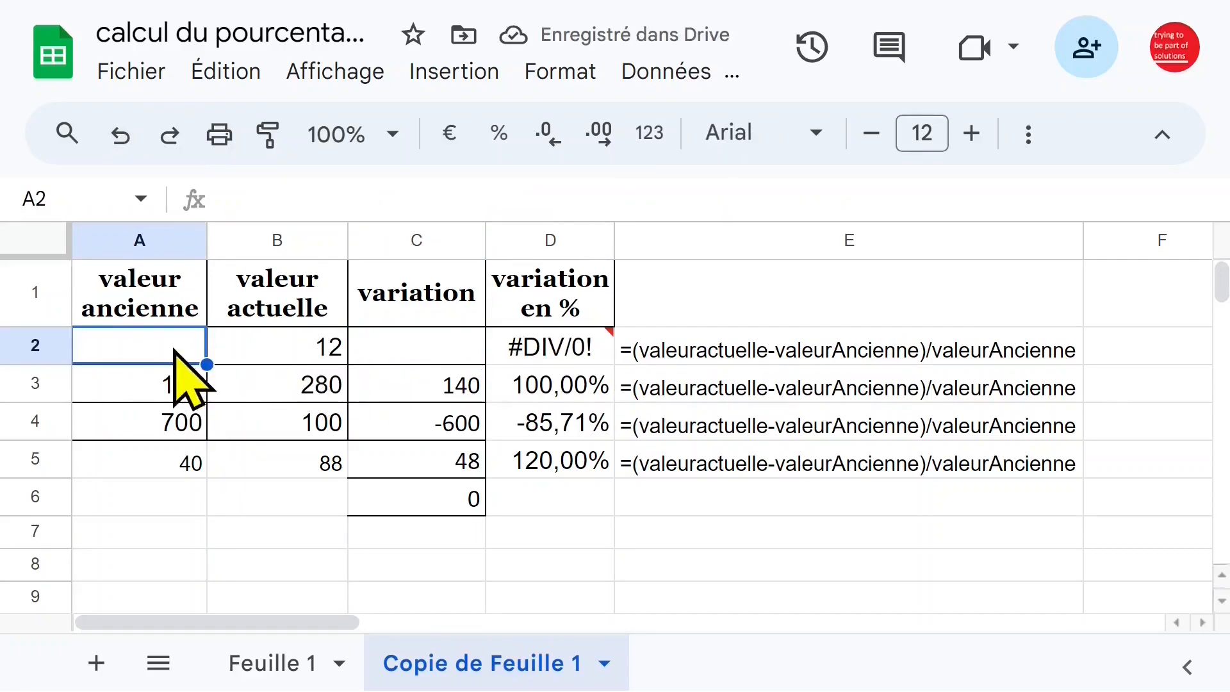
pyautogui.write('7')
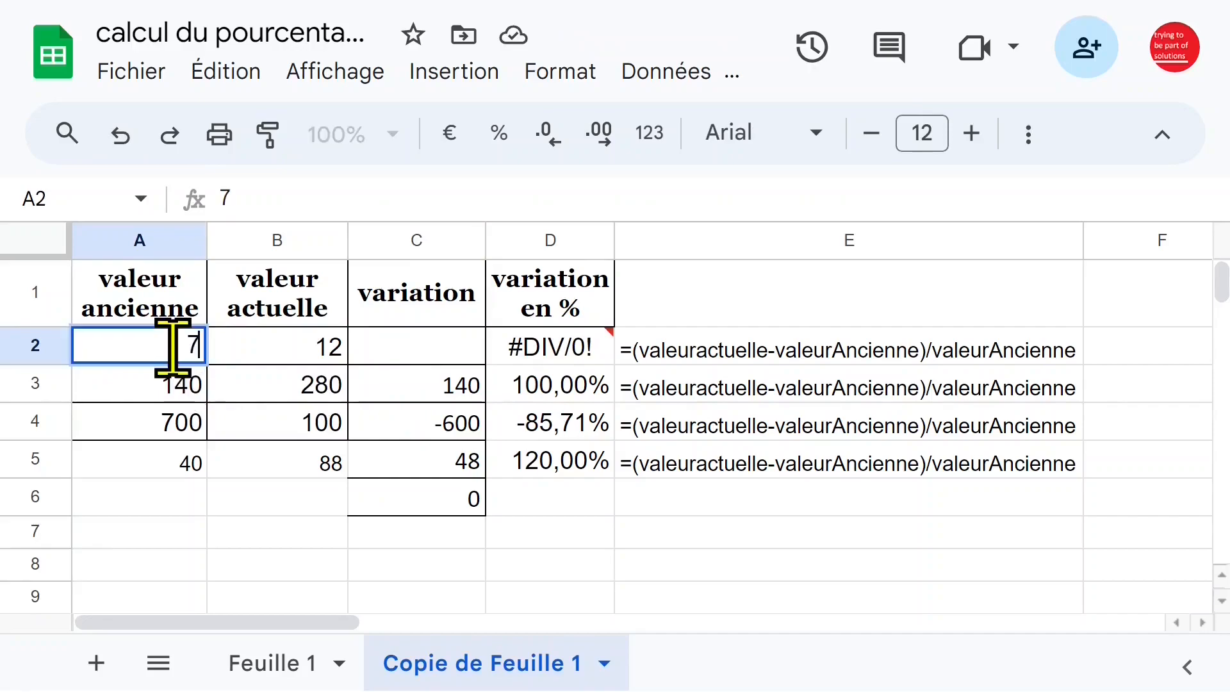
pyautogui.press('Return')
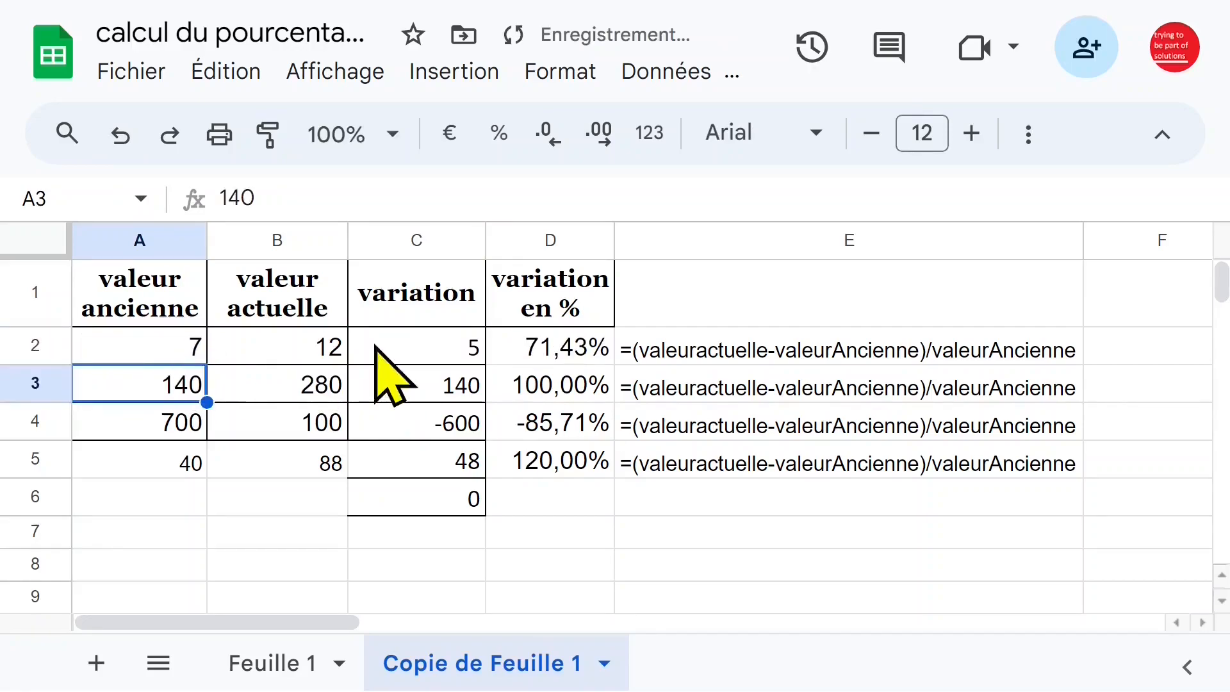
# Fill the conditional variation formula from C2 down to C70.
pyautogui.click(440, 347)
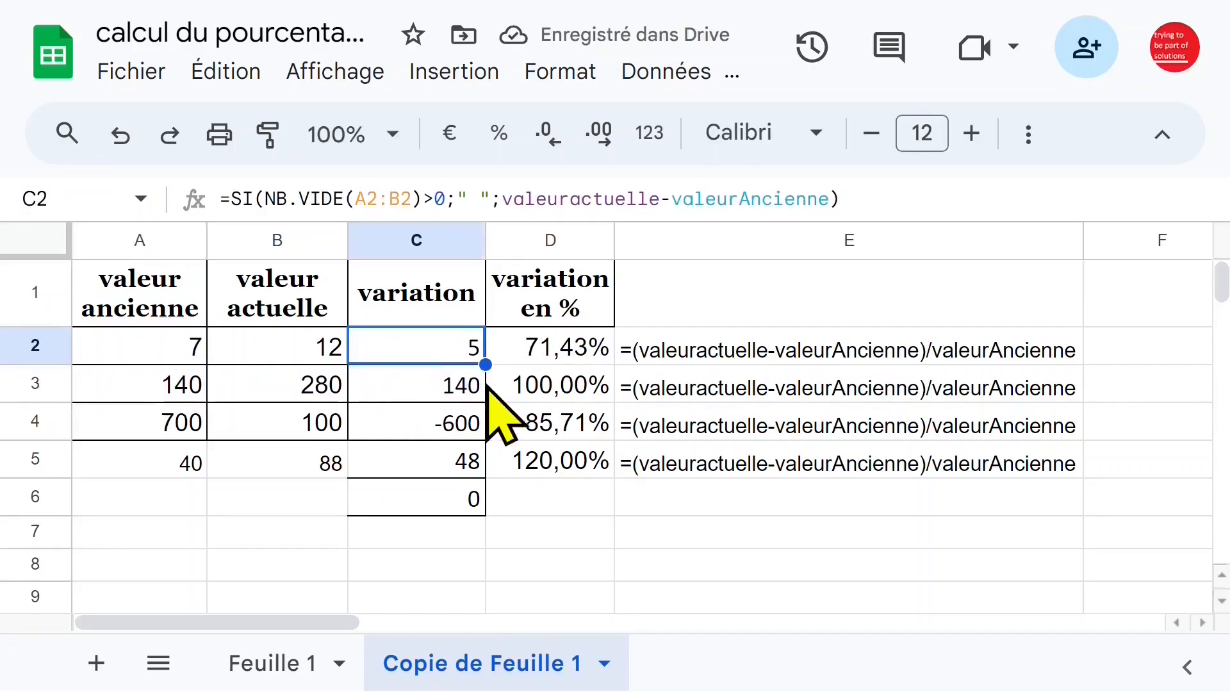
pyautogui.moveTo(485, 367); pyautogui.dragTo(483, 647)
pyautogui.scroll(1, 488, 556)
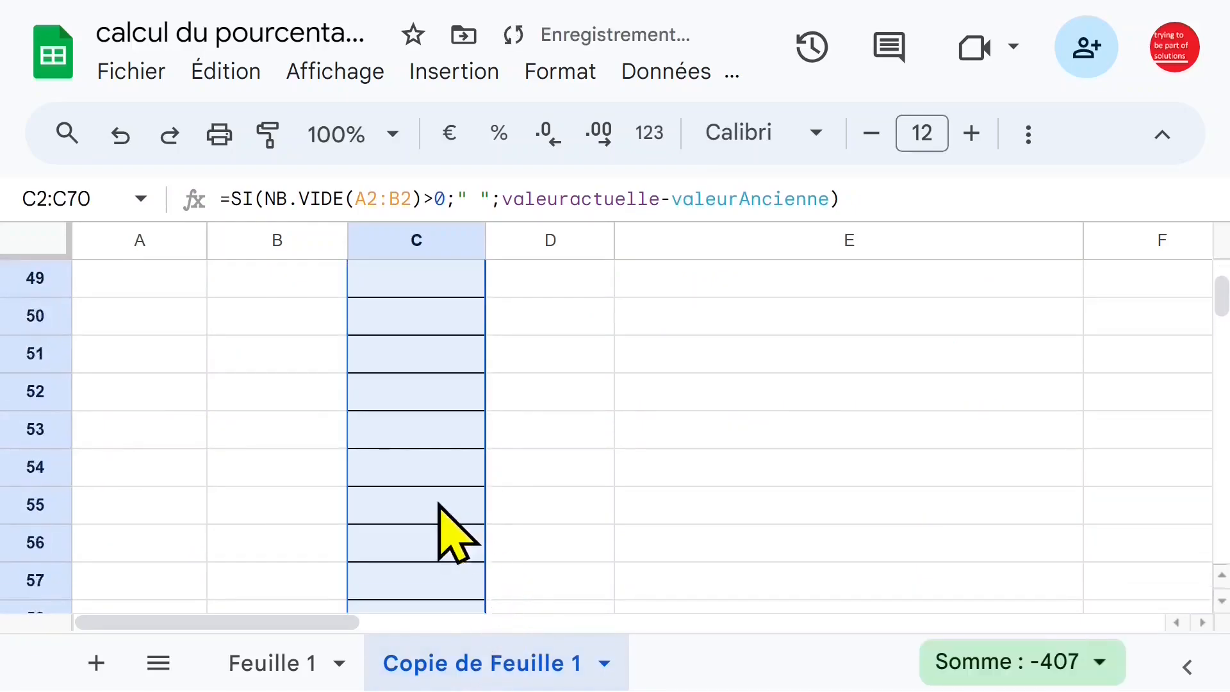
# Undo the fill of the conditional variation formula down column C.
pyautogui.click(450, 512)
pyautogui.hotkey('ctrl', 'Up')
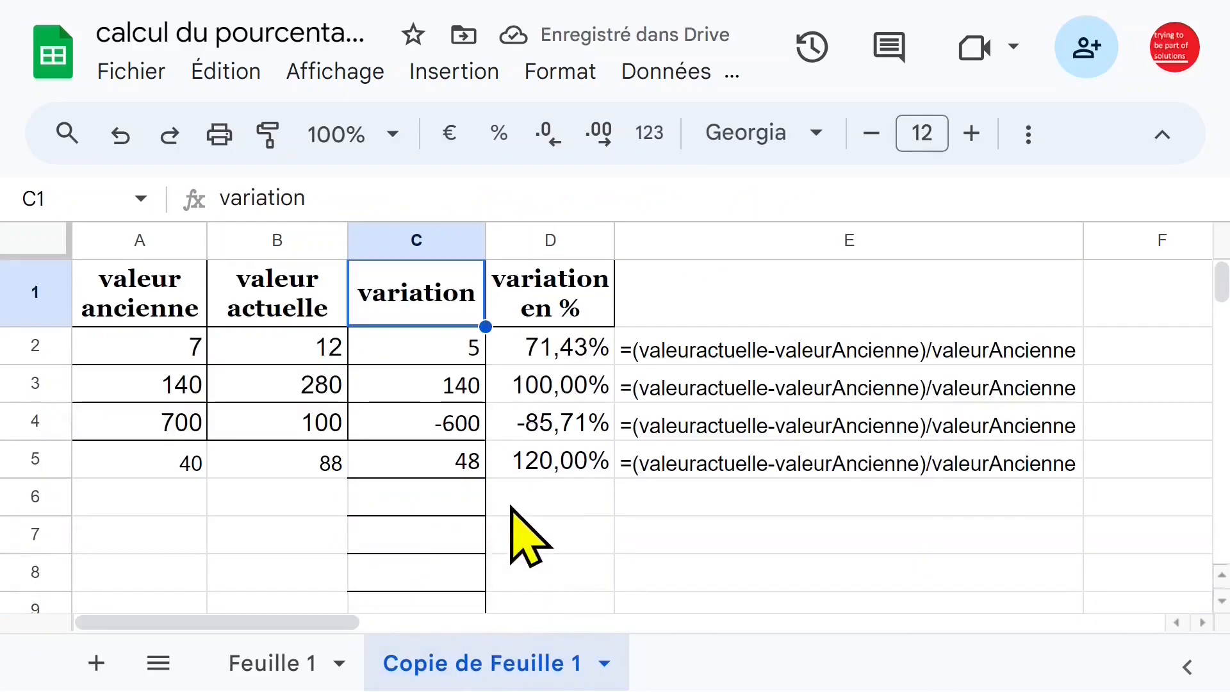
pyautogui.click(119, 135)
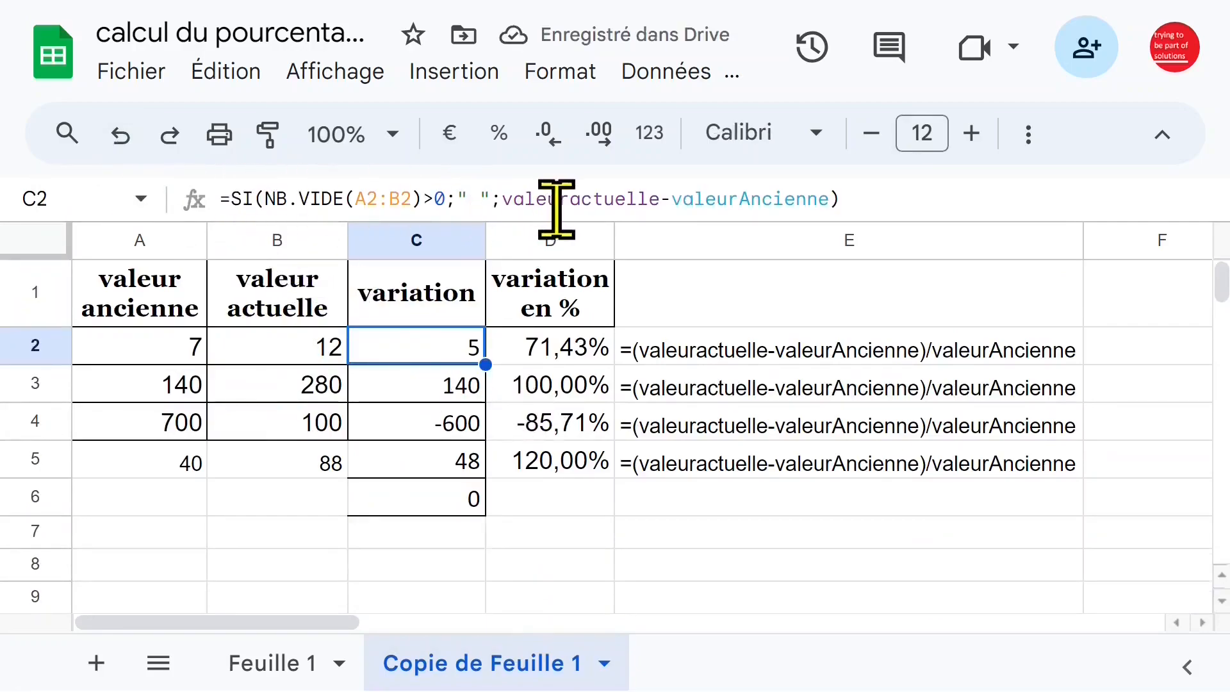
# Copy the C2 formula and try to paste it as formula only into C3:C1000.
pyautogui.click(878, 200)
pyautogui.moveTo(878, 200); pyautogui.dragTo(218, 199)
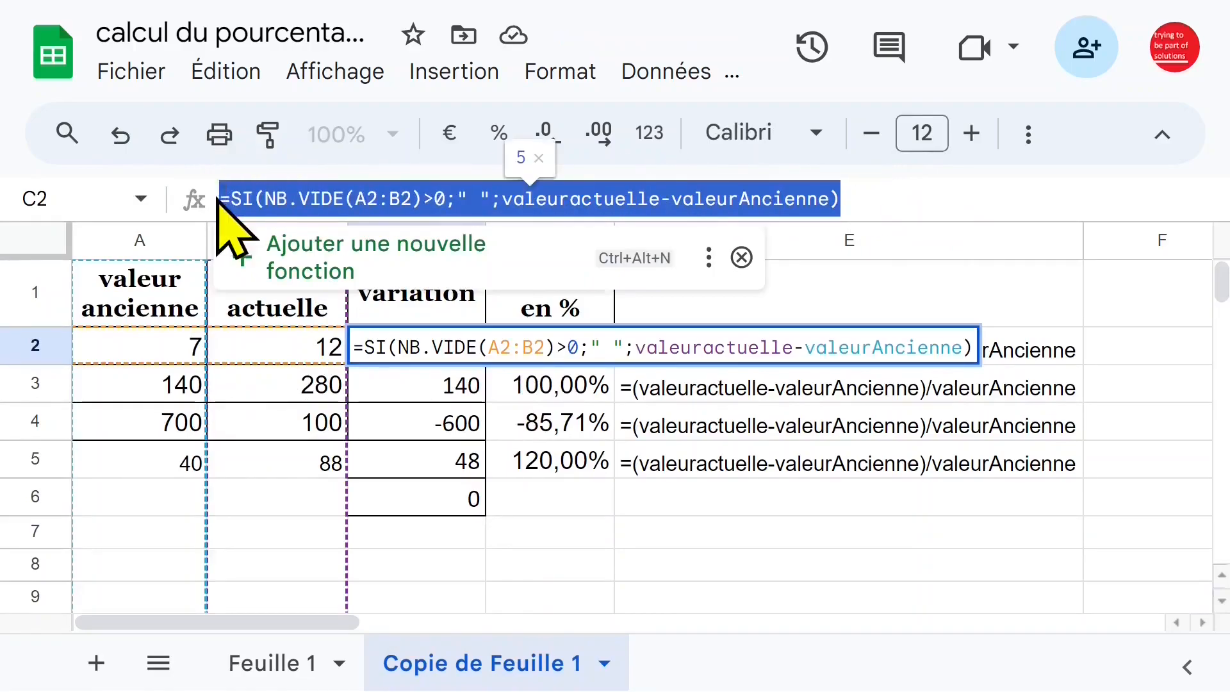
pyautogui.press('Escape')
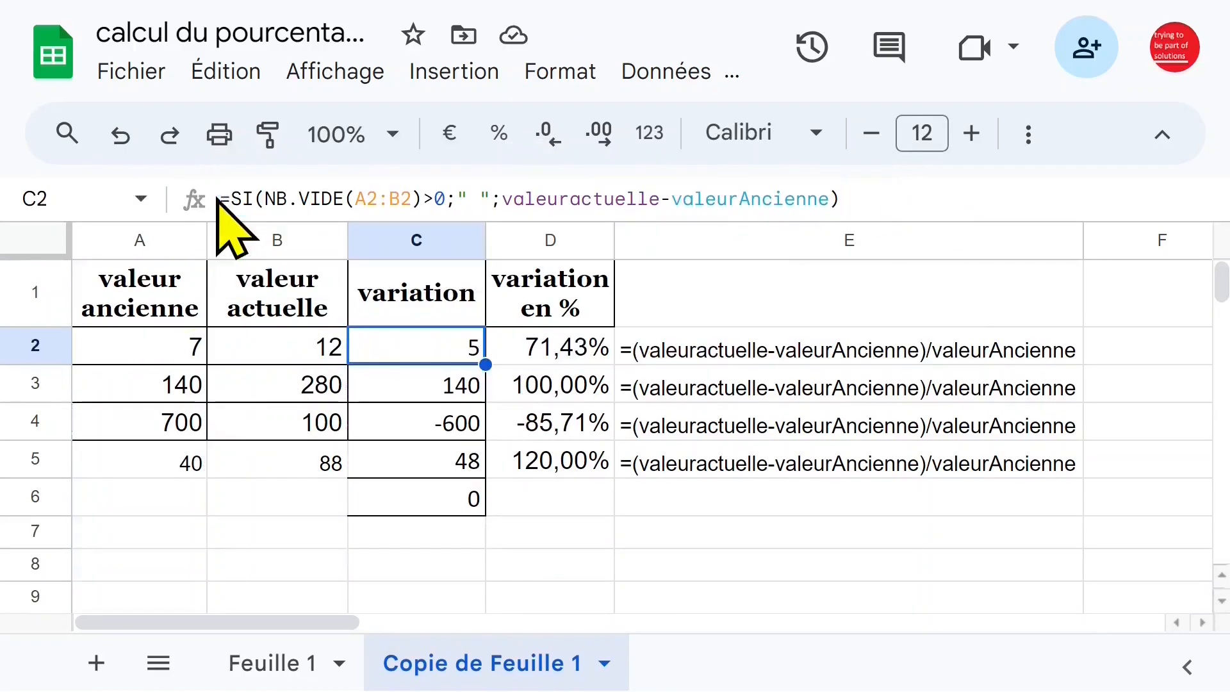
pyautogui.click(428, 392)
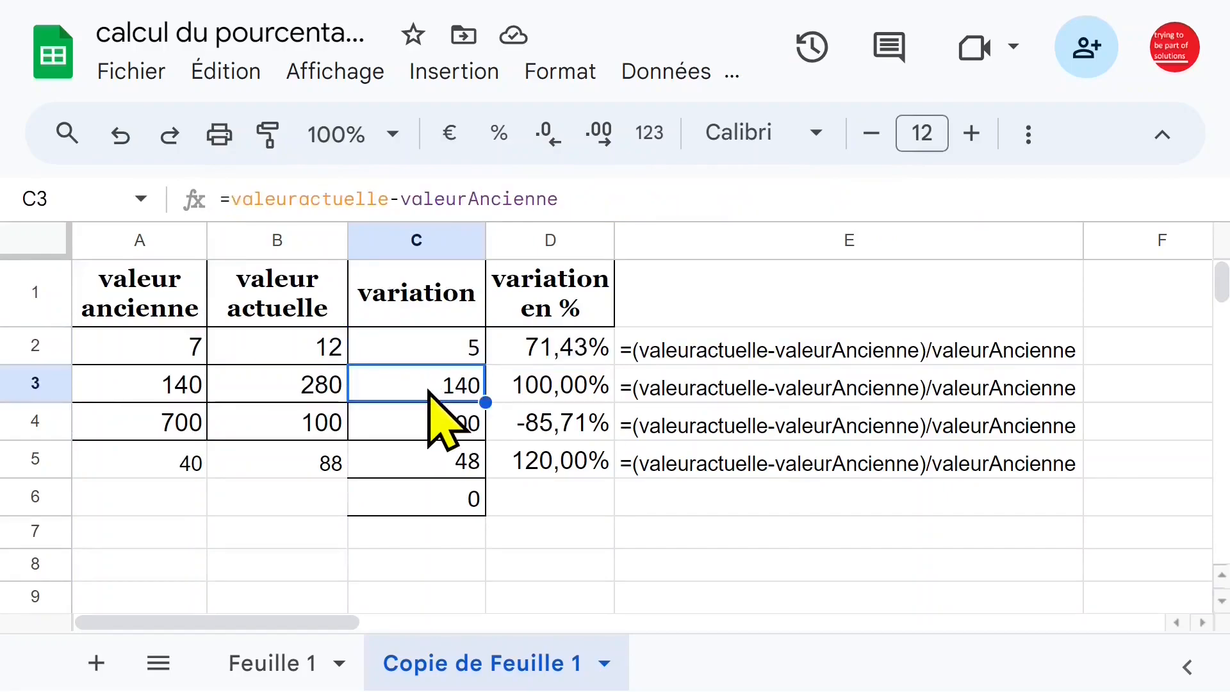
pyautogui.hotkey('ctrl', 'shift', 'Down')
pyautogui.hotkey('ctrl', 'shift', 'Down')
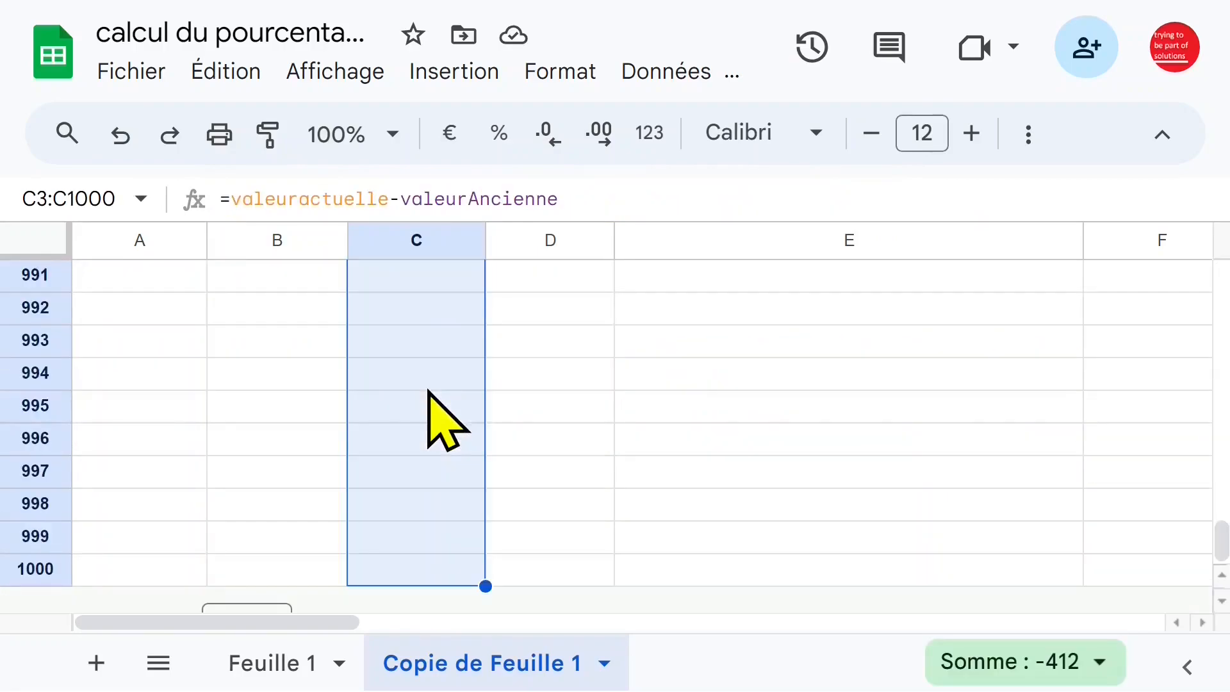
pyautogui.rightClick(411, 327)
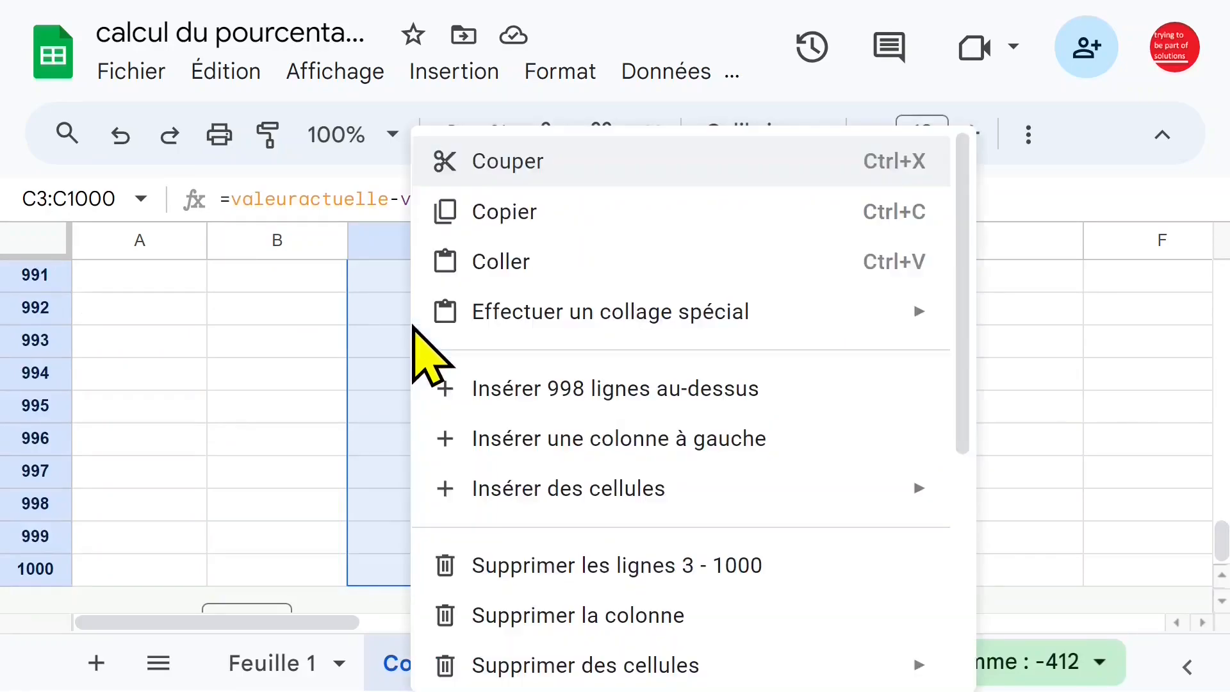
pyautogui.moveTo(565, 320)
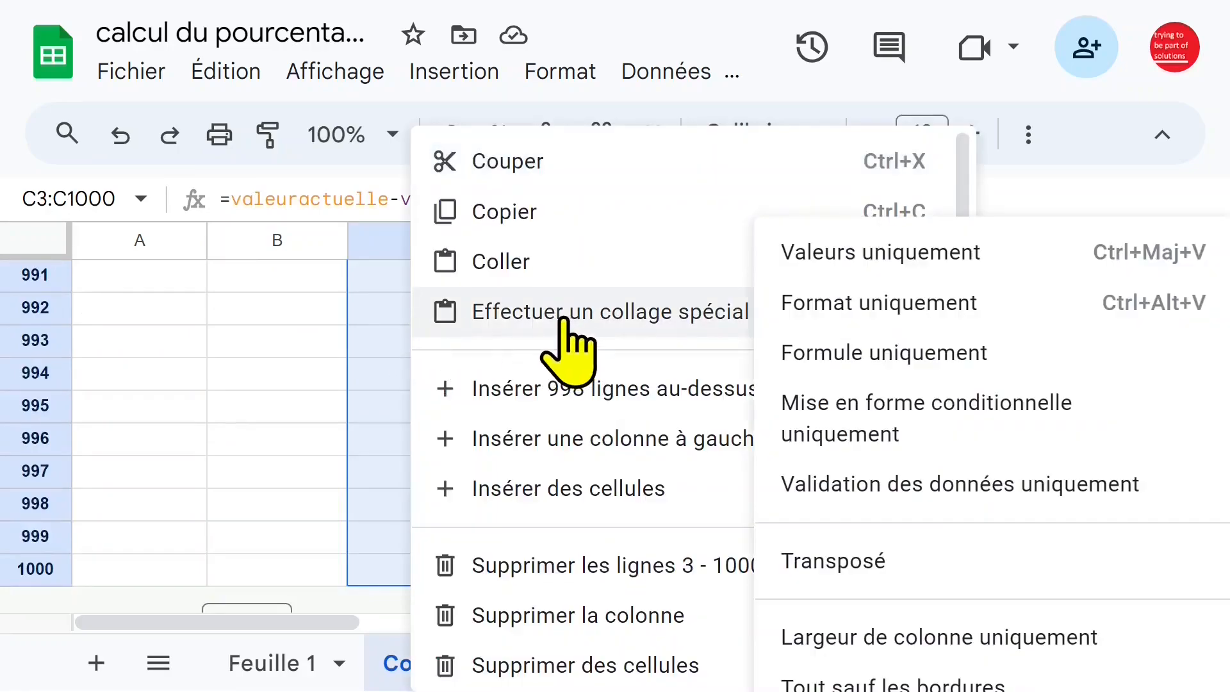
pyautogui.click(957, 354)
pyautogui.click(465, 349)
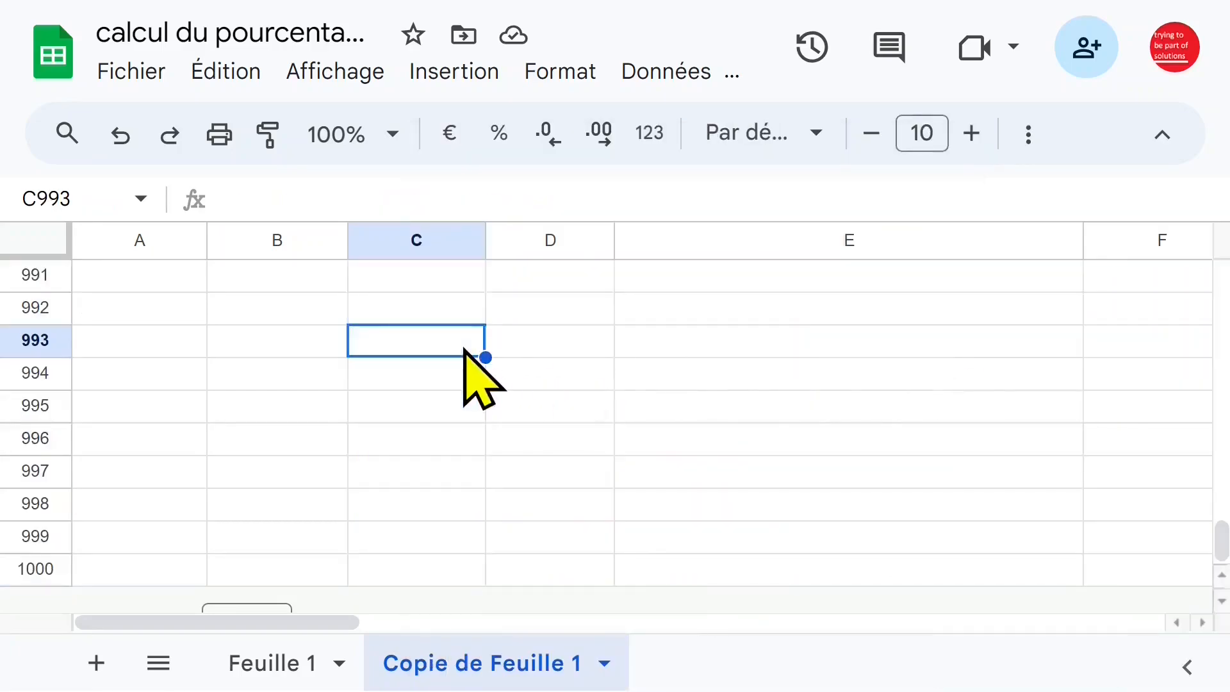
pyautogui.hotkey('ctrl', 'Home')
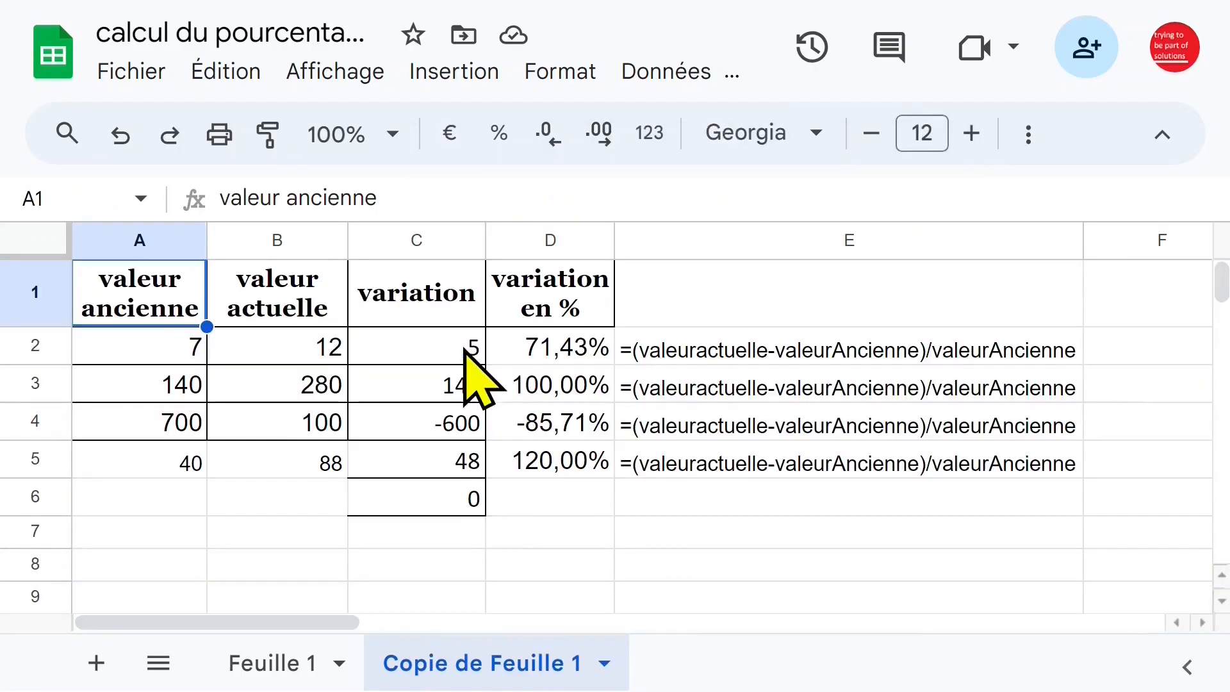
# Clear the current value in B2 to test the blank-cell condition, and check C2 and D2.
pyautogui.click(466, 351)
pyautogui.click(170, 387)
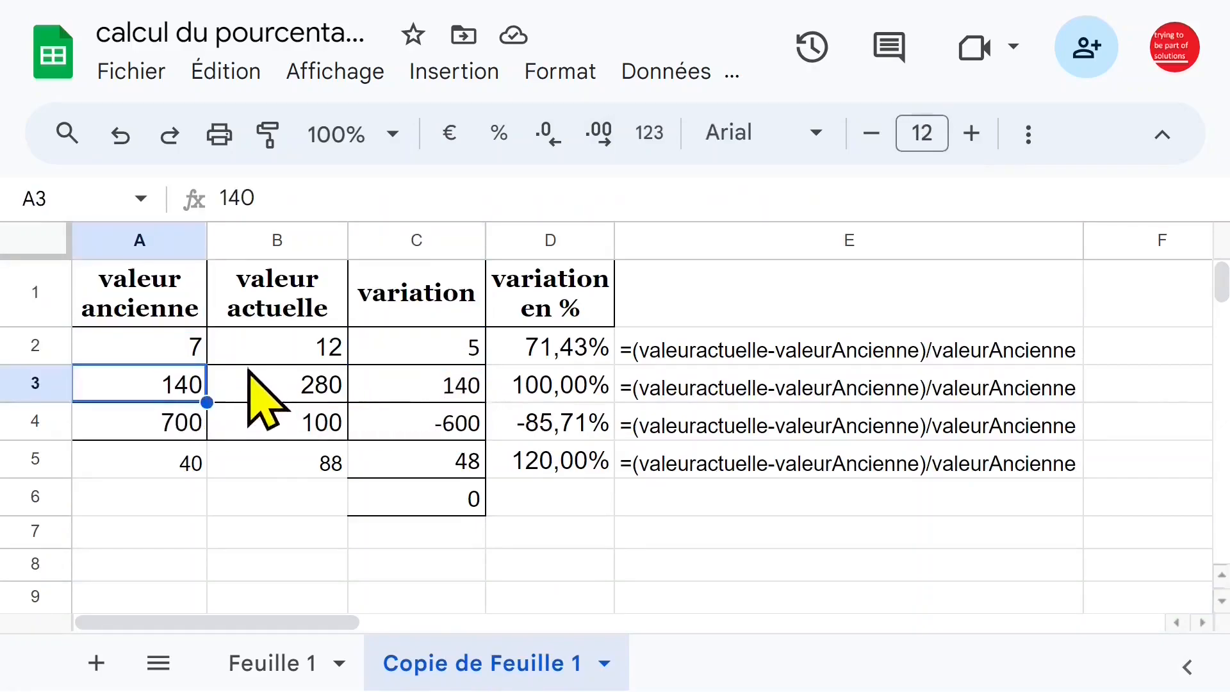
pyautogui.click(269, 359)
pyautogui.press('Delete')
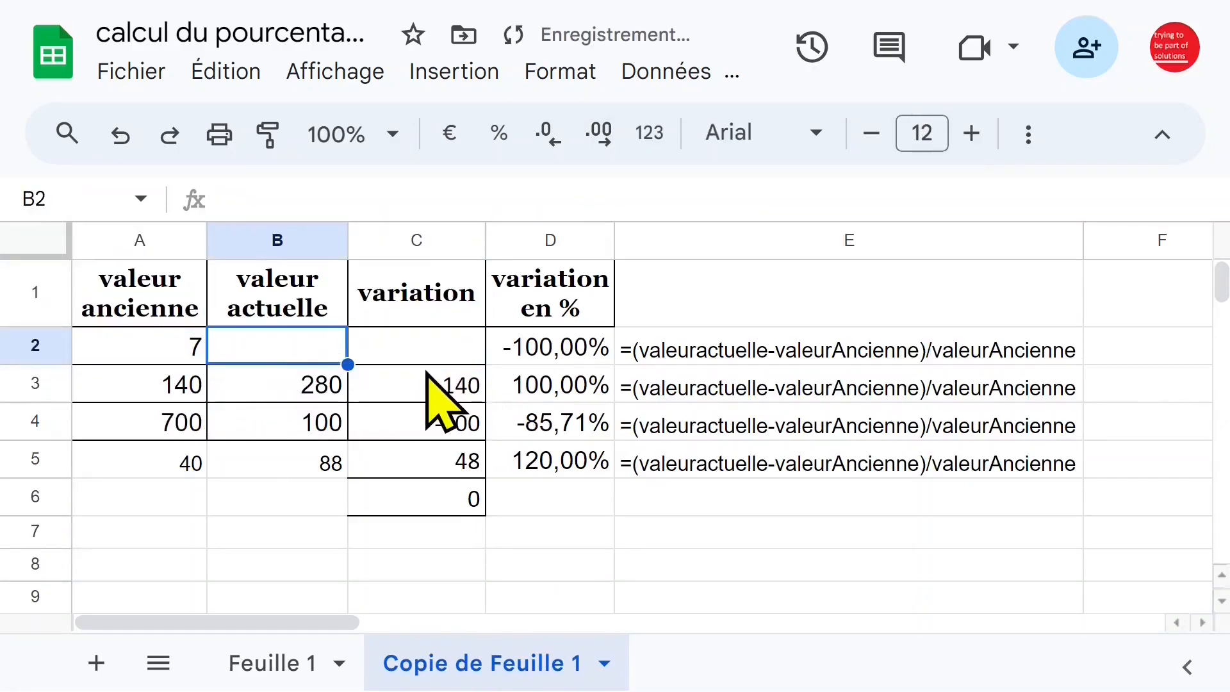
pyautogui.click(477, 346)
pyautogui.click(552, 349)
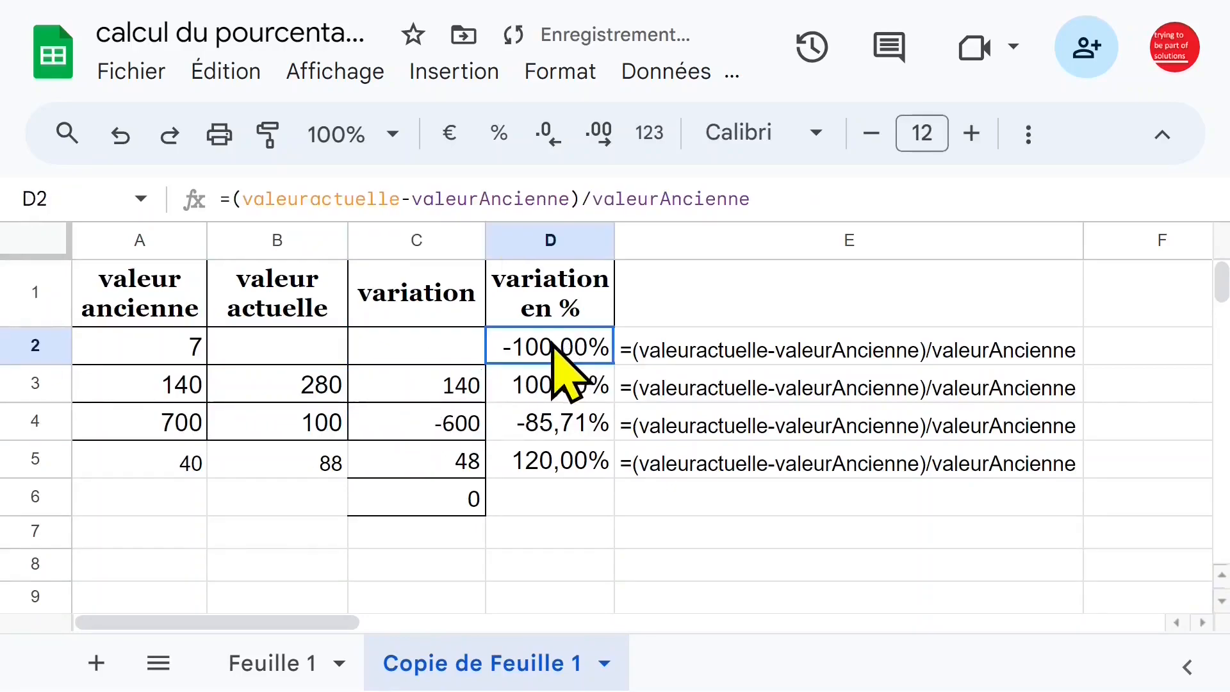
# Copy the C2 formula text without its equals sign and paste it over the formula in D2.
pyautogui.press('Left')
pyautogui.click(228, 199)
pyautogui.moveTo(228, 199); pyautogui.dragTo(898, 198)
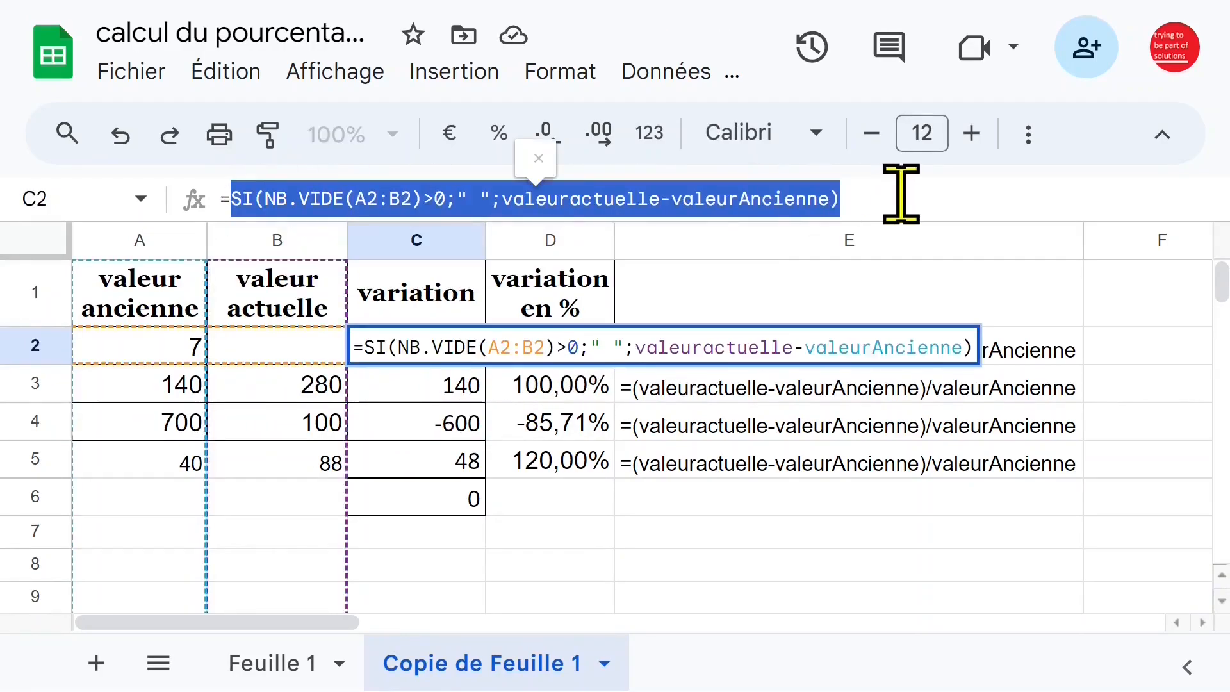
pyautogui.press('Escape')
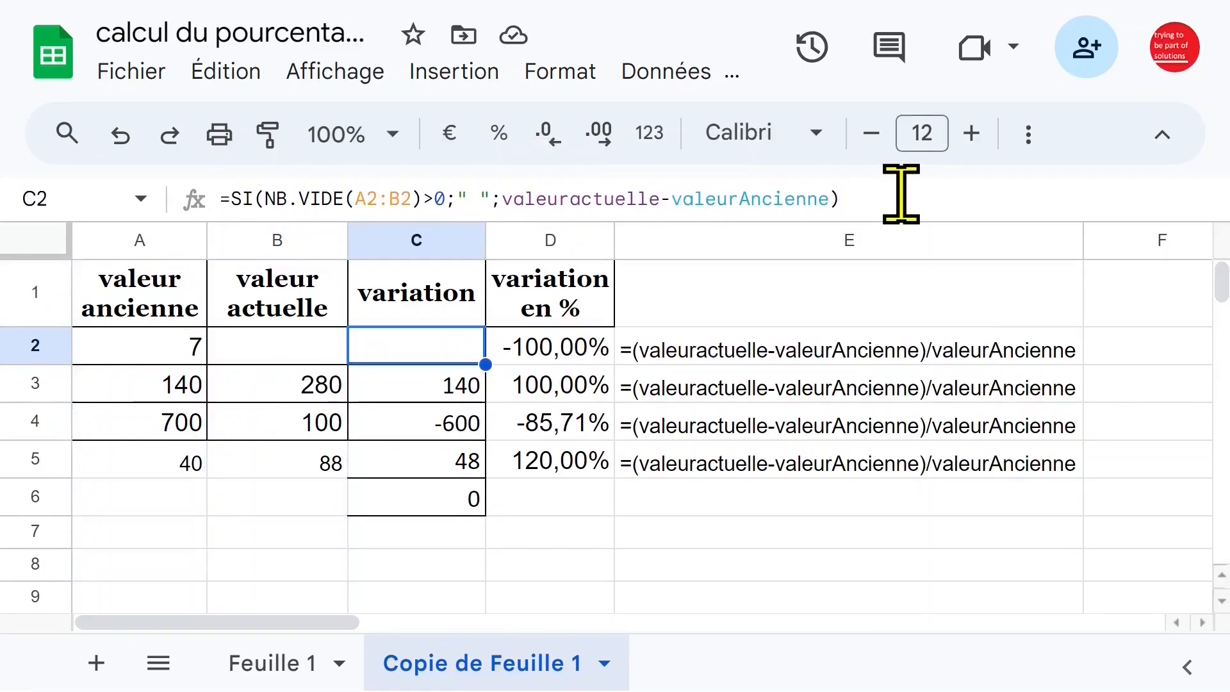
pyautogui.click(557, 349)
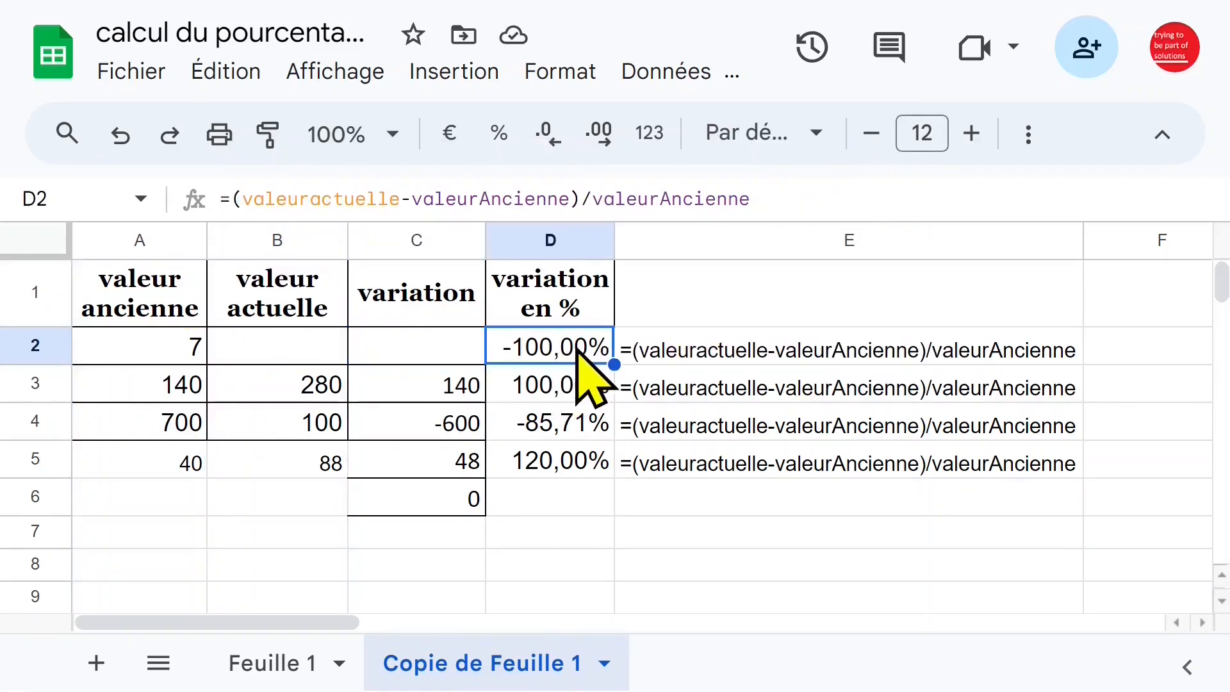
pyautogui.hotkey('ctrl', 'v')
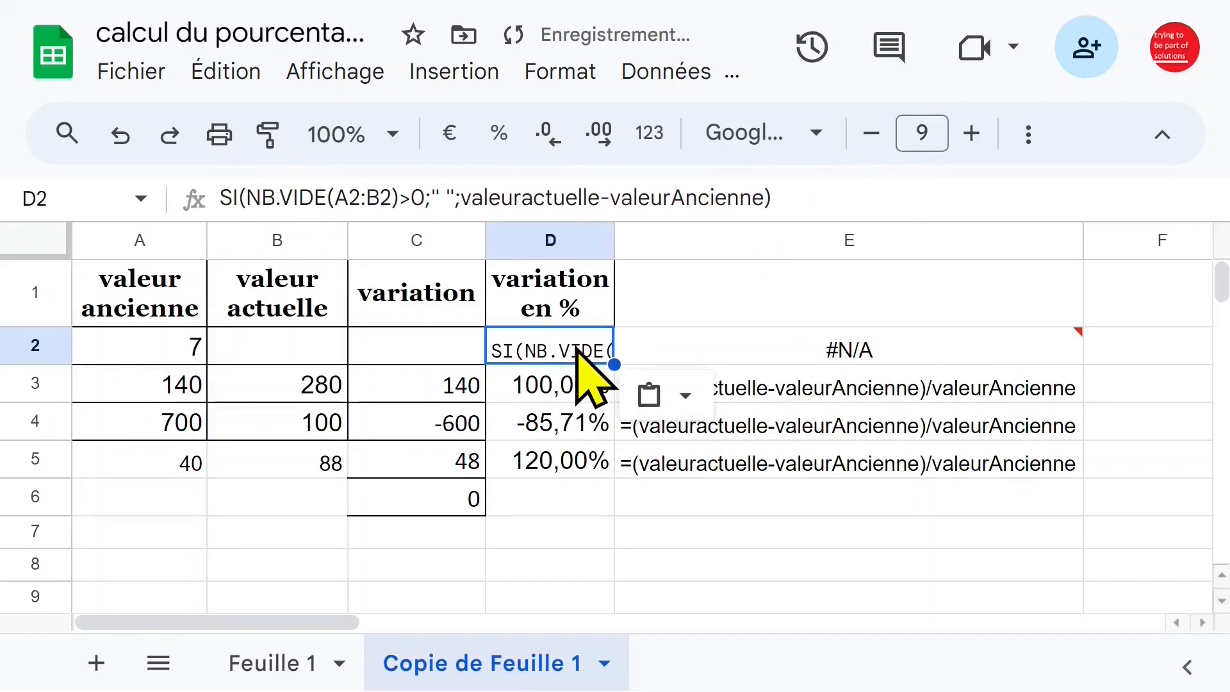
# Edit the formula in D2 to =SI(NB.VIDE(A2:B2)>0;" ";(valeuractuelle-valeurAncienne)/valeurAncienne).
pyautogui.click(227, 198)
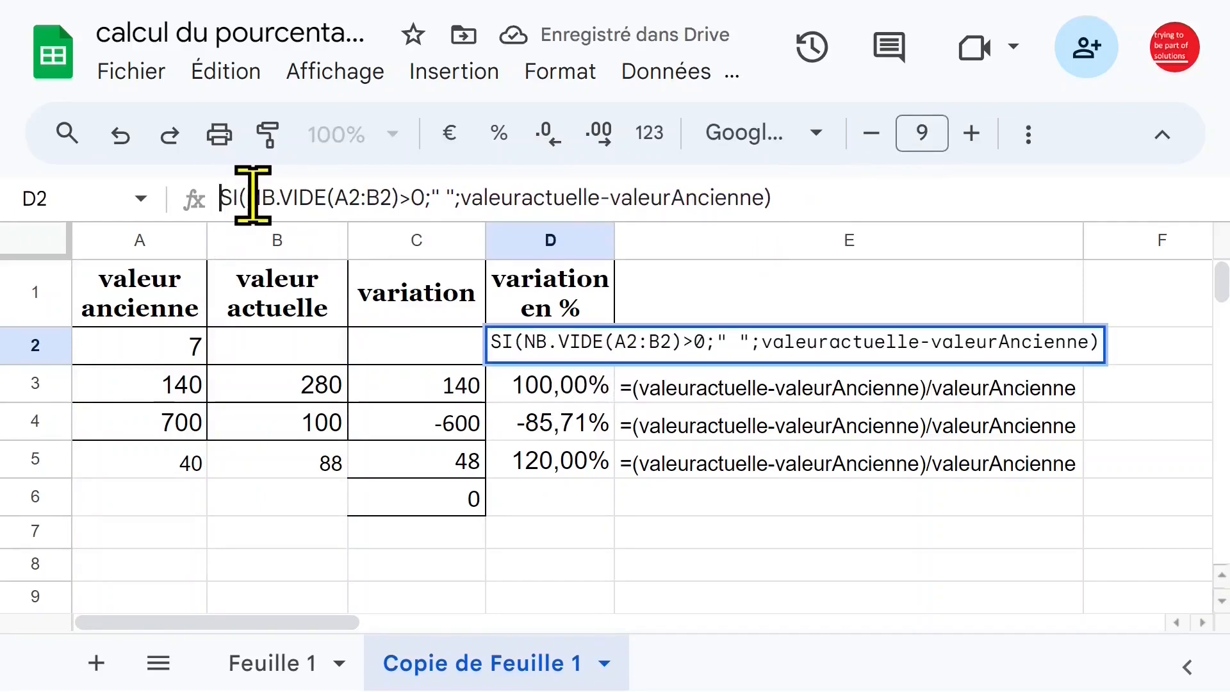
pyautogui.write('=')
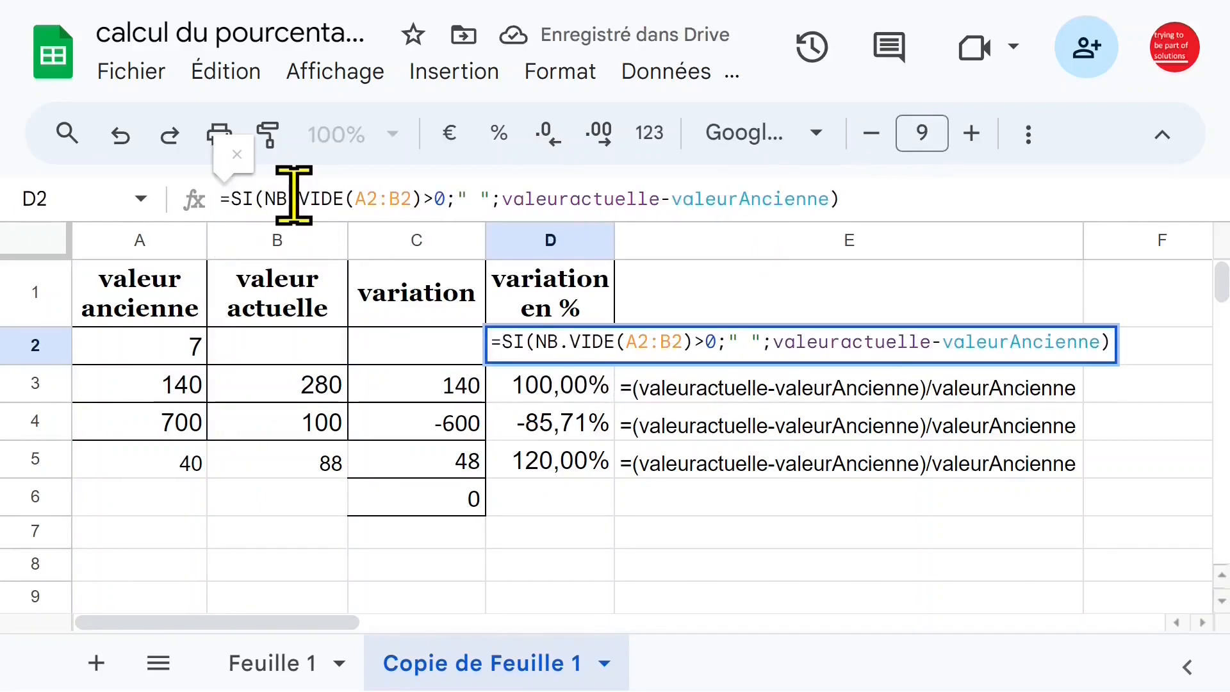
pyautogui.click(504, 195)
pyautogui.write('(')
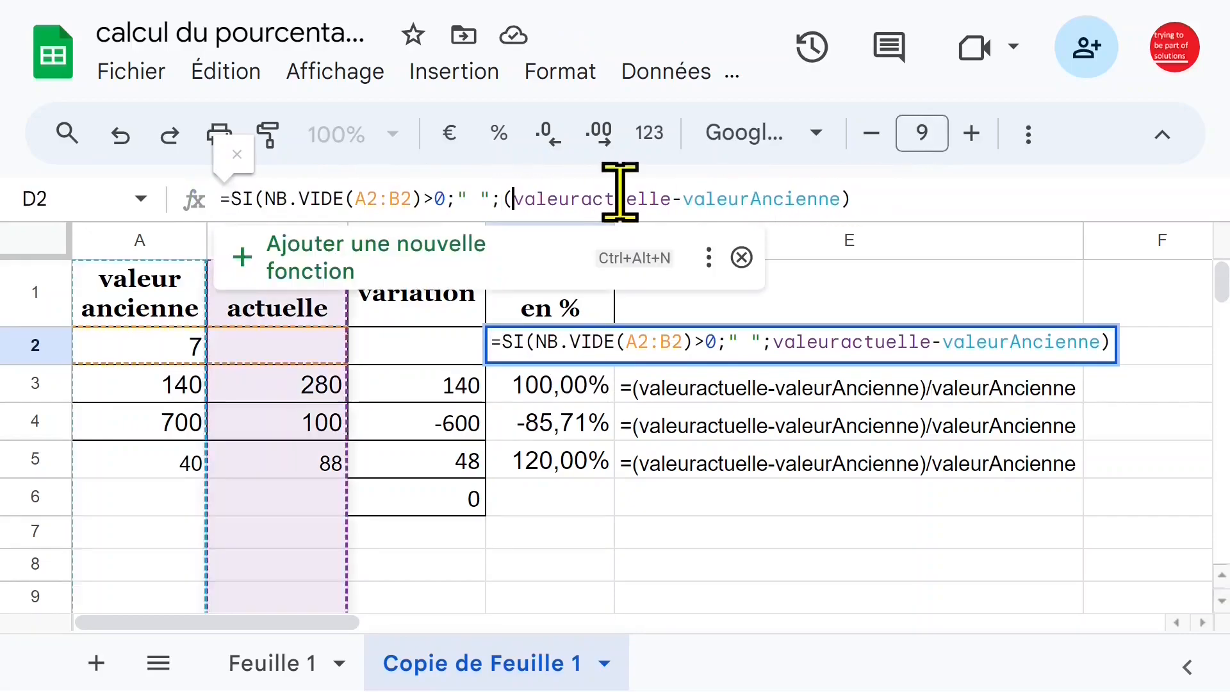
pyautogui.click(904, 195)
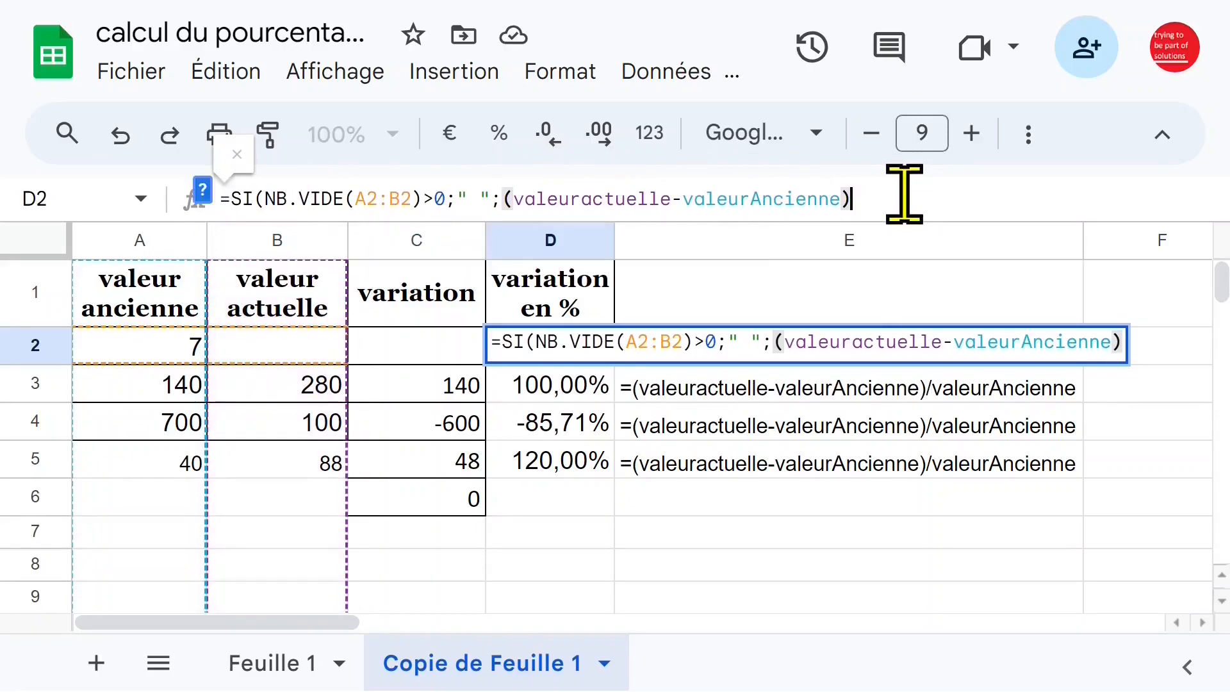
pyautogui.write('/val')
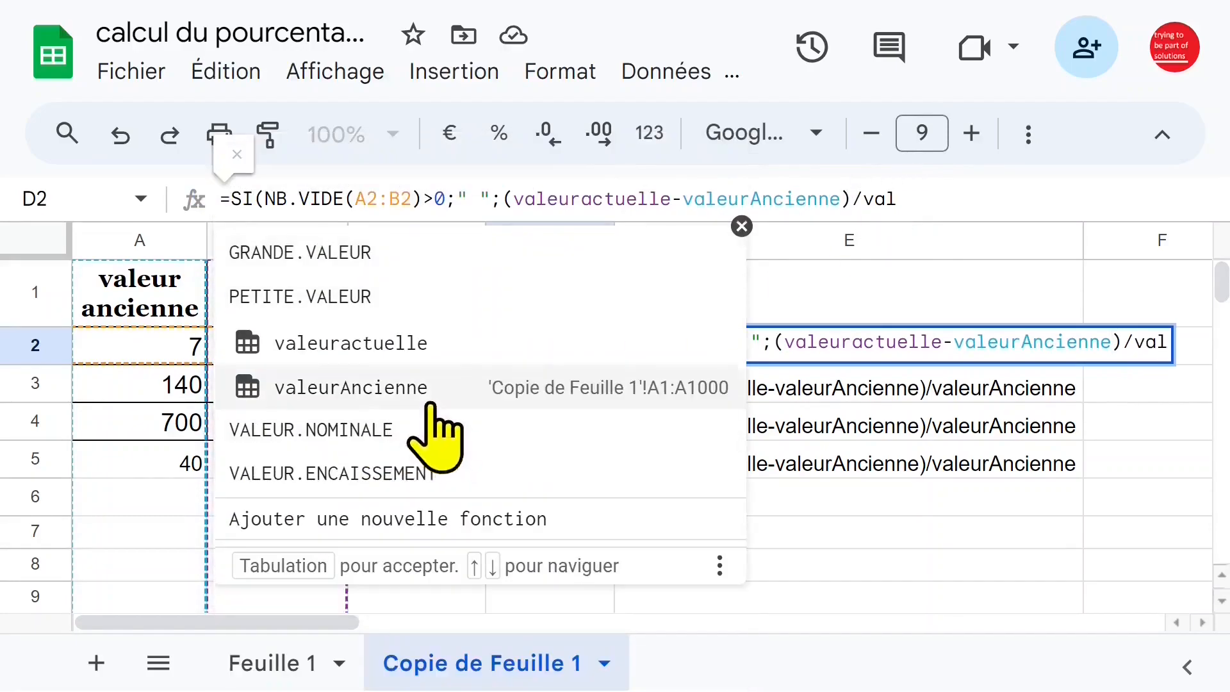
pyautogui.click(423, 394)
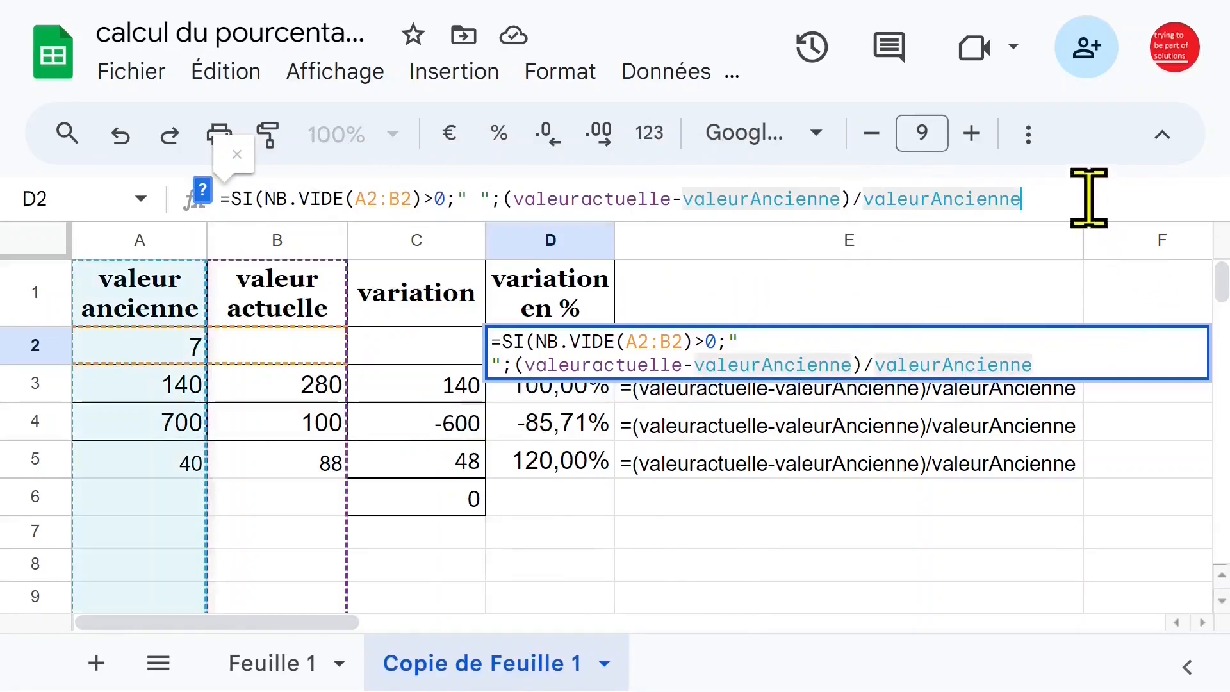
pyautogui.write(')')
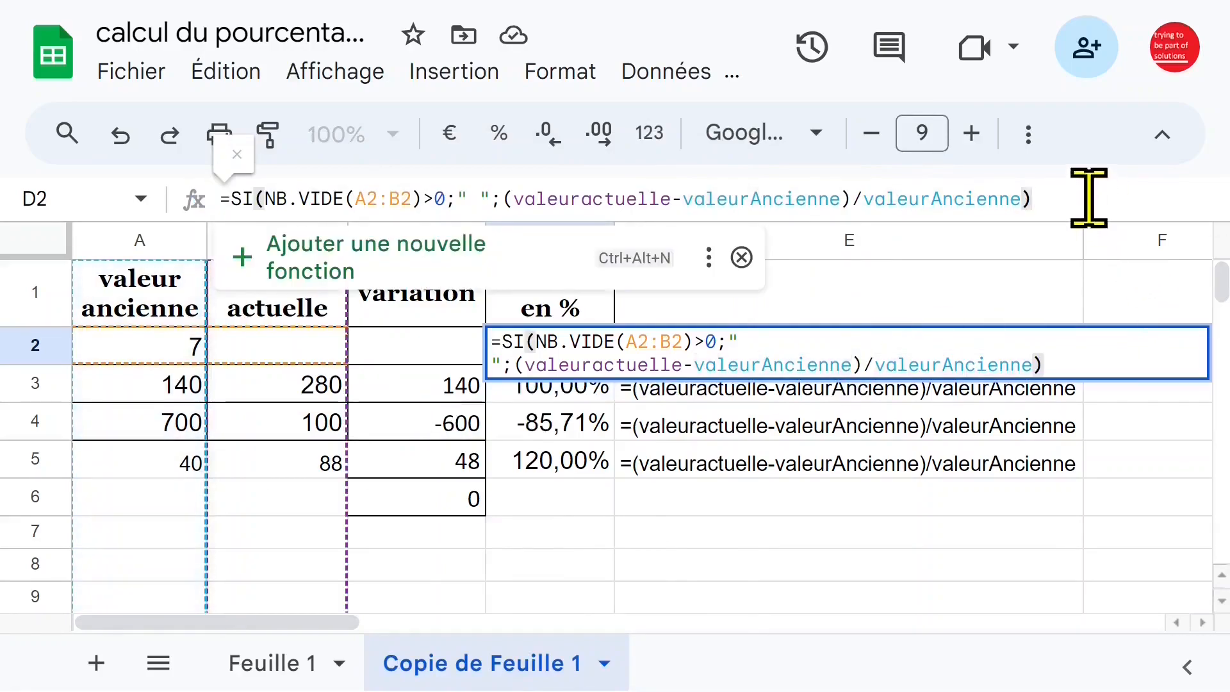
pyautogui.press('Return')
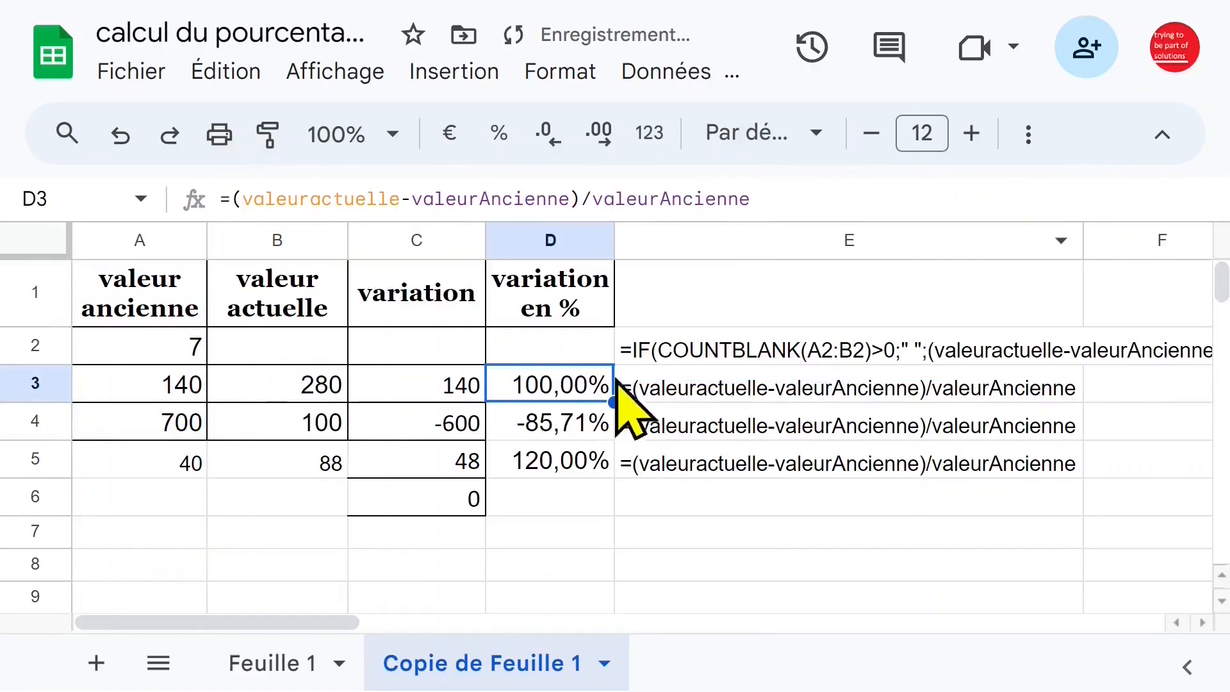
# Fill the conditional percentage formula from D2 down to D12 and check the copied formula in D4.
pyautogui.click(602, 354)
pyautogui.moveTo(614, 363); pyautogui.dragTo(616, 631)
pyautogui.scroll(2, 500, 442)
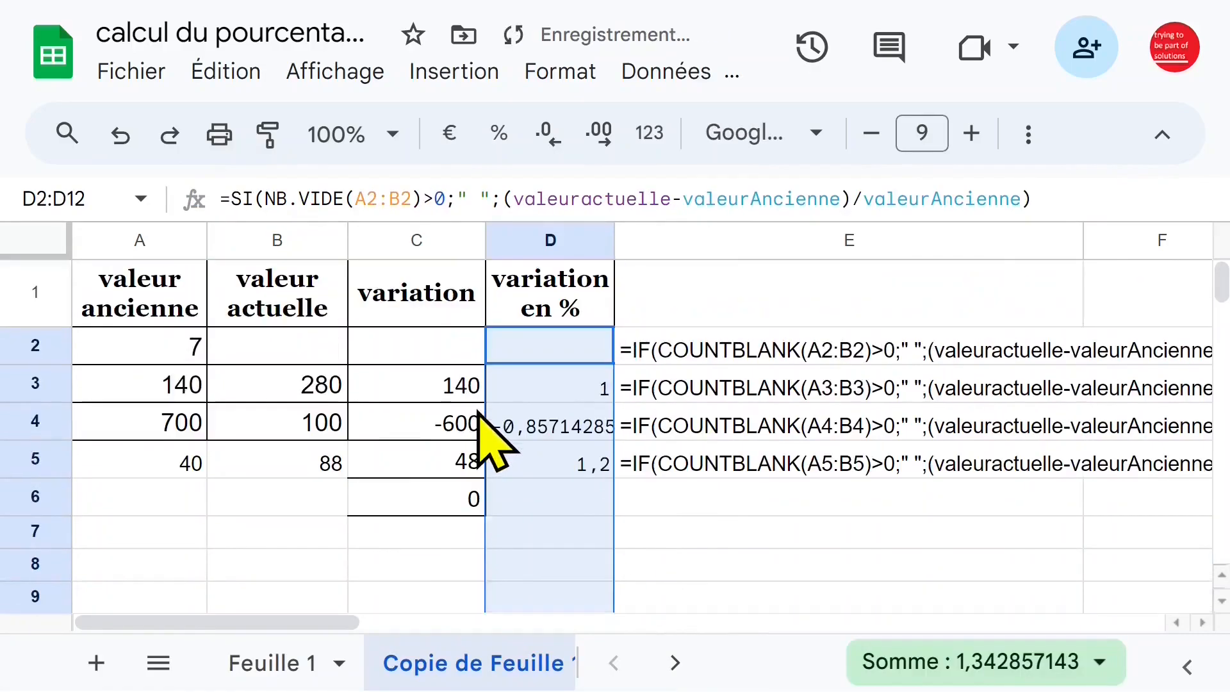
pyautogui.click(426, 379)
pyautogui.click(557, 423)
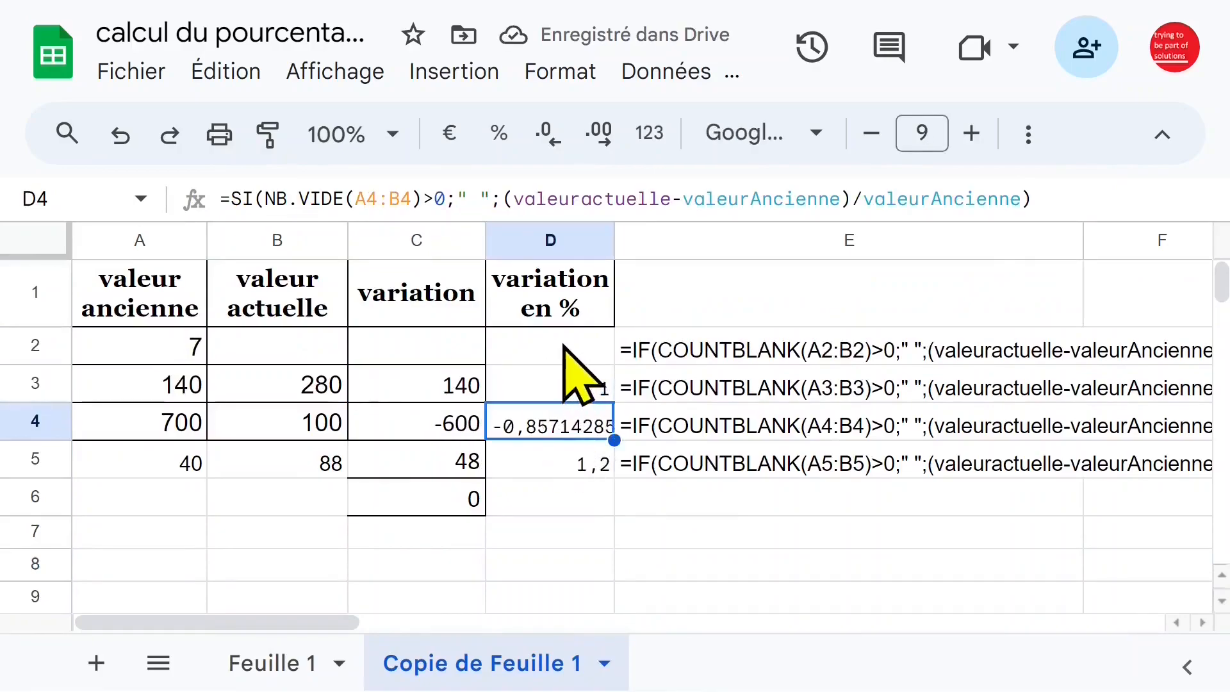
# Format D2:D12 as percentages and check the formula text display in E3.
pyautogui.click(564, 346)
pyautogui.hotkey('ctrl', 'shift', 'Down')
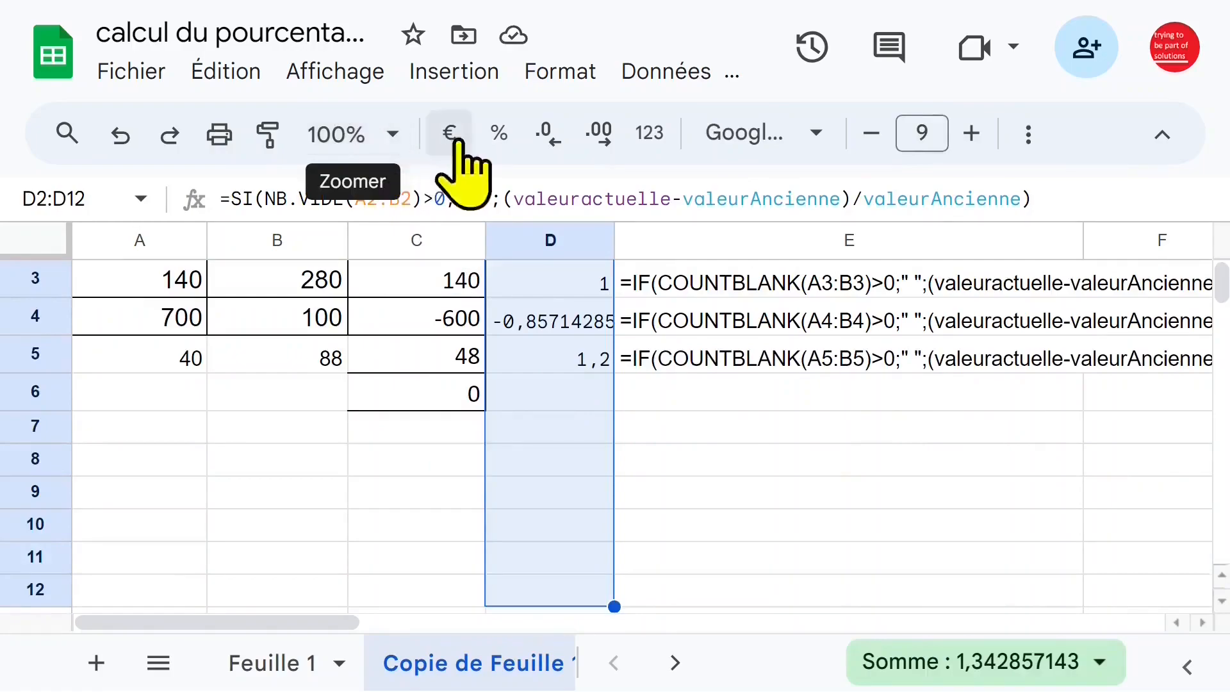
pyautogui.click(499, 136)
pyautogui.scroll(2, 772, 410)
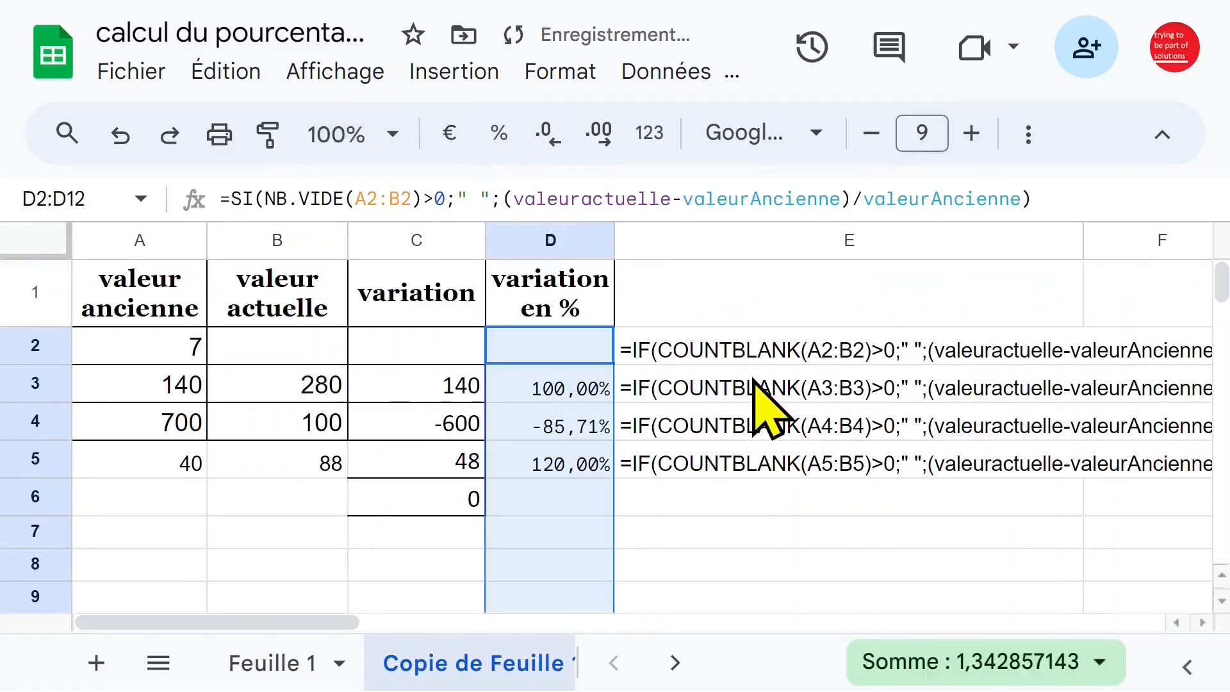
pyautogui.click(711, 425)
pyautogui.click(690, 389)
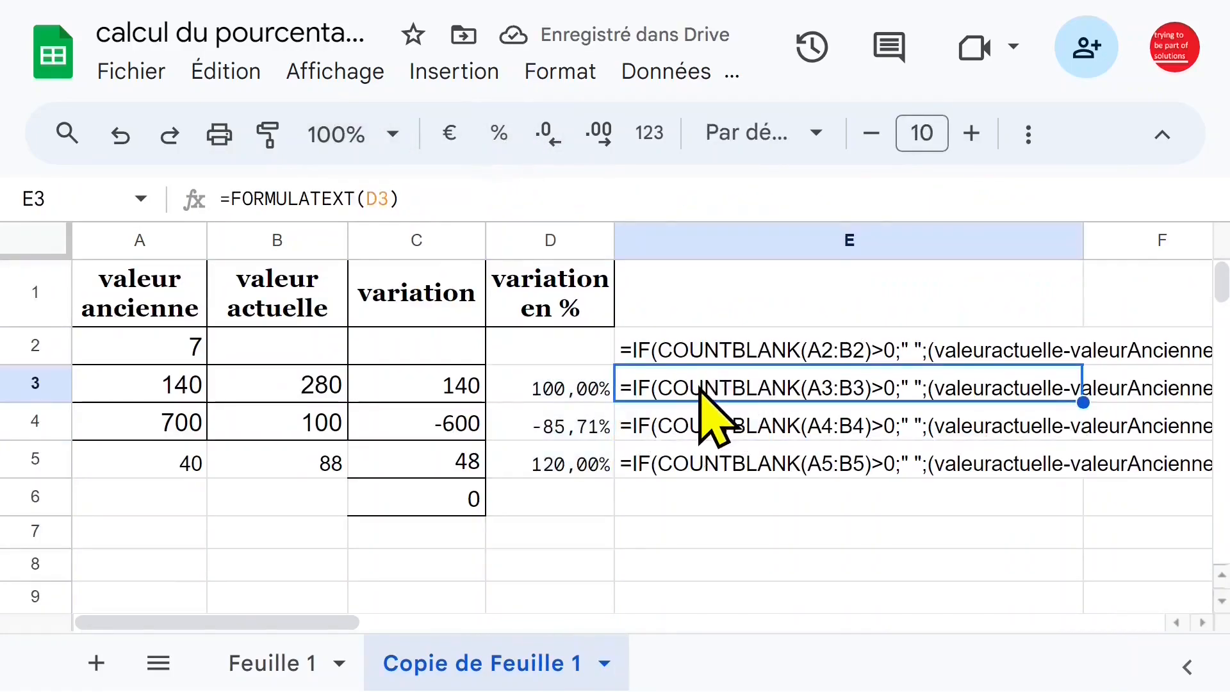
# Reduce the font size of the headers in A1:D1 to 9.
pyautogui.click(426, 308)
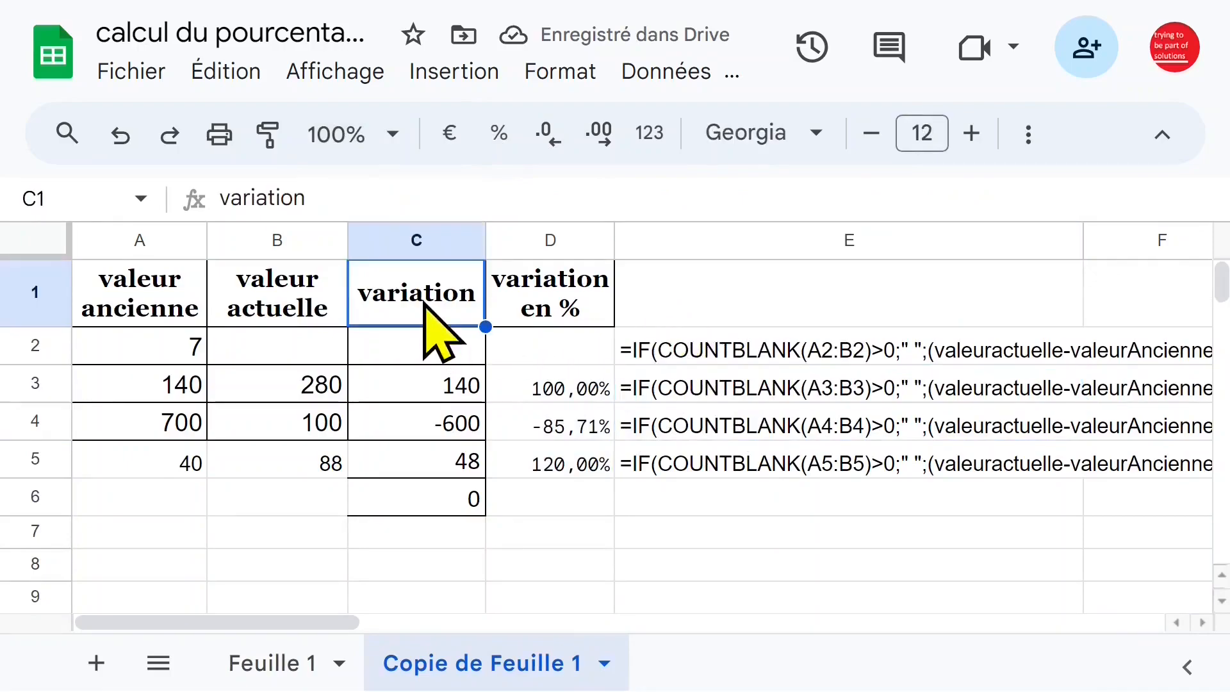
pyautogui.moveTo(530, 310); pyautogui.dragTo(184, 302)
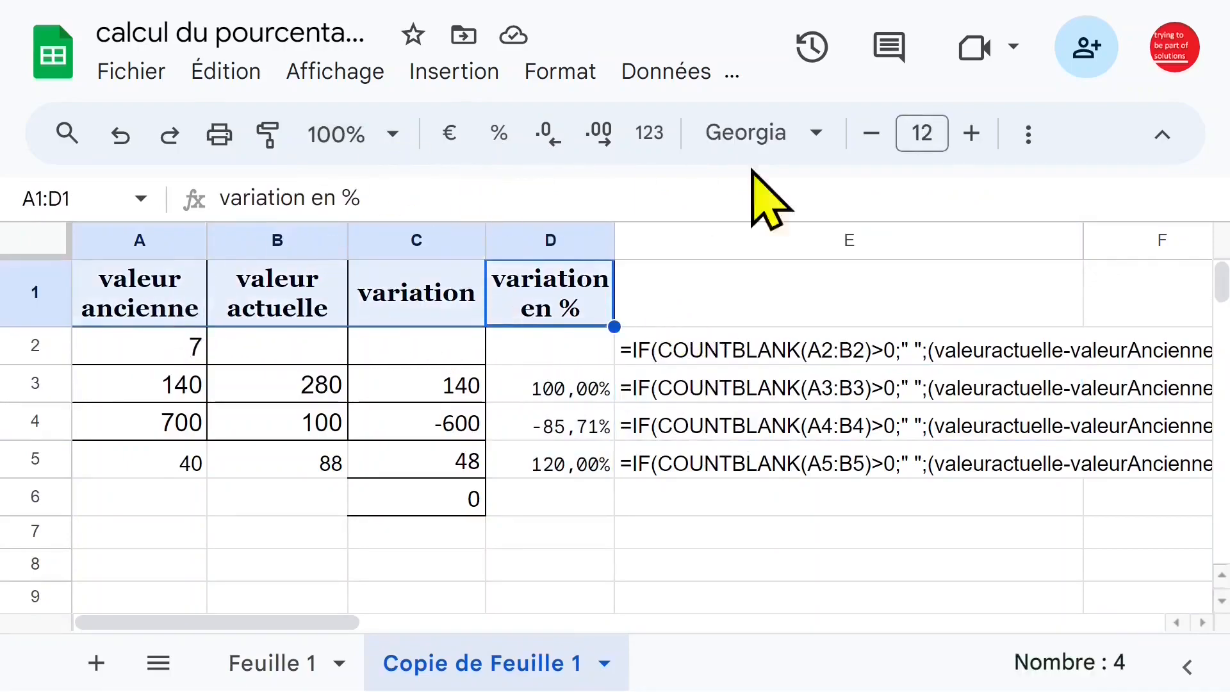
pyautogui.click(870, 134)
pyautogui.click(870, 135)
pyautogui.click(870, 135)
pyautogui.click(451, 300)
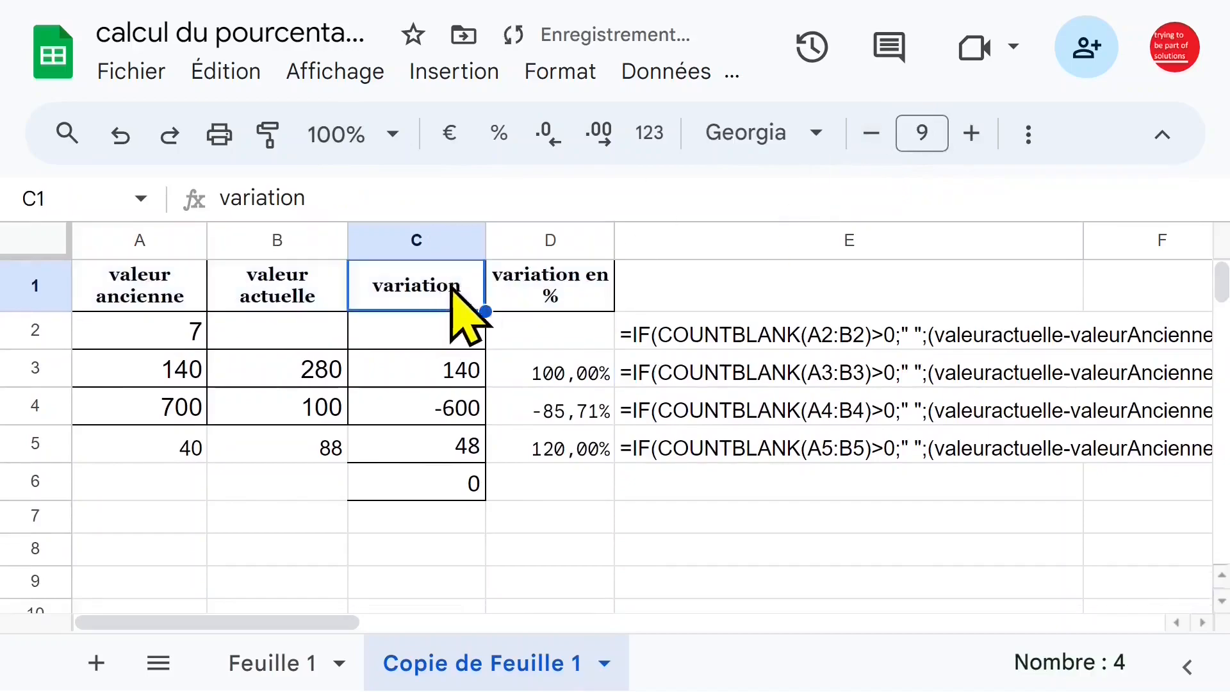
# Narrow columns C and B to fit their headers more closely.
pyautogui.moveTo(490, 242); pyautogui.dragTo(452, 242)
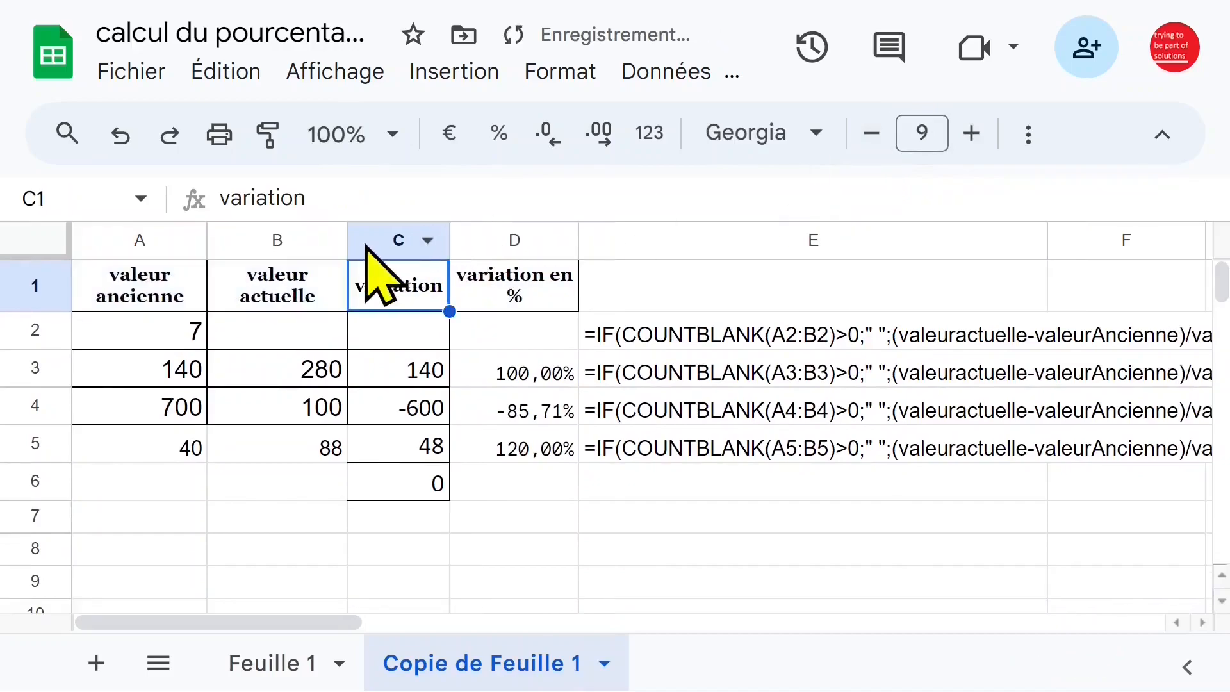
pyautogui.click(301, 240)
pyautogui.moveTo(349, 242); pyautogui.dragTo(297, 242)
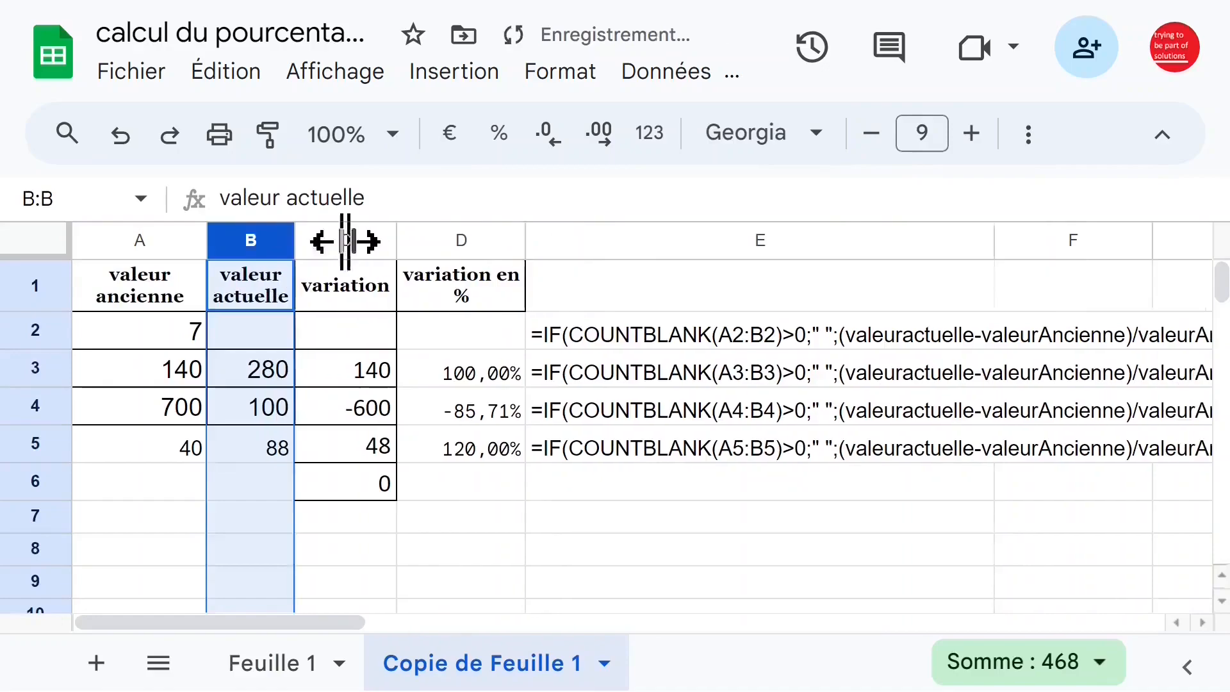
# Narrow column A to fit its "valeur ancienne" header more closely.
pyautogui.click(154, 241)
pyautogui.moveTo(204, 241); pyautogui.dragTo(173, 241)
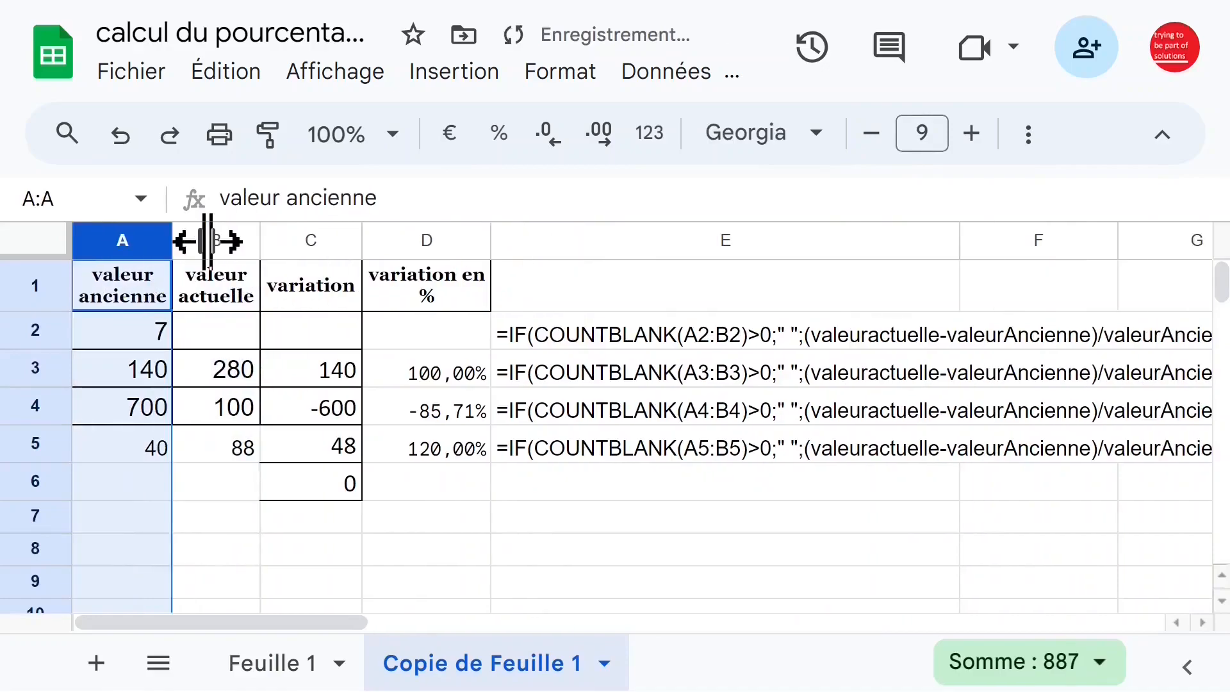
pyautogui.click(231, 332)
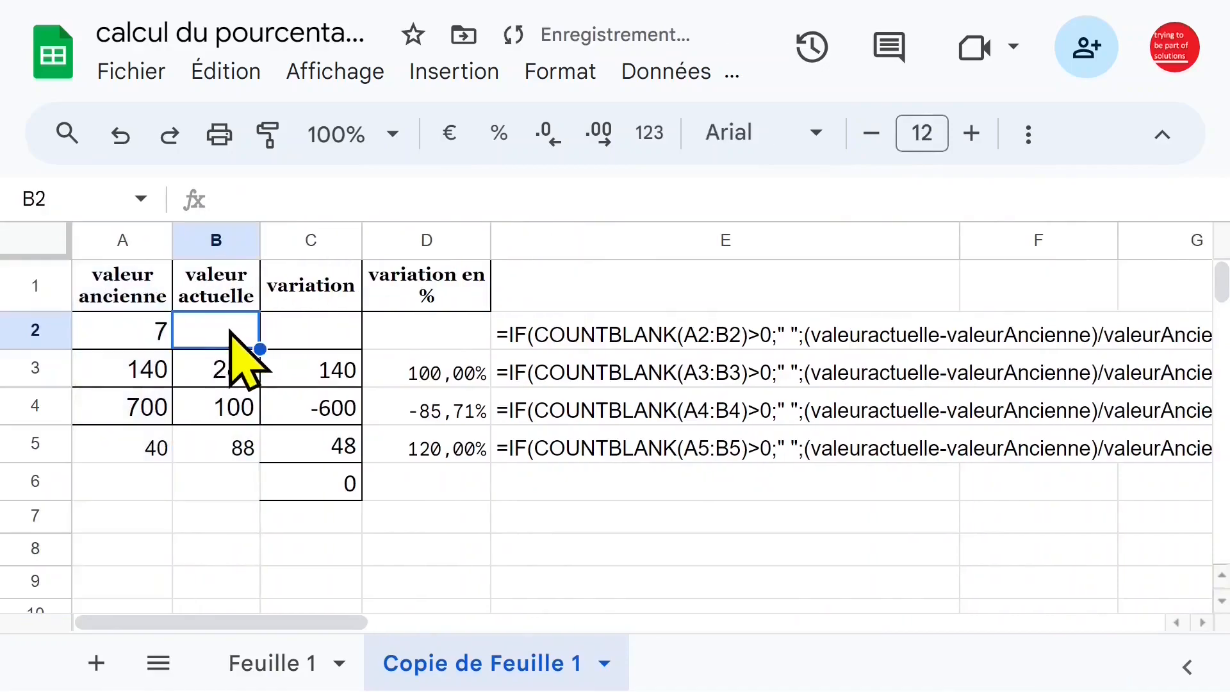
# Clear the old value from A2 so that both inputs of row 2 are empty.
pyautogui.click(293, 333)
pyautogui.click(131, 332)
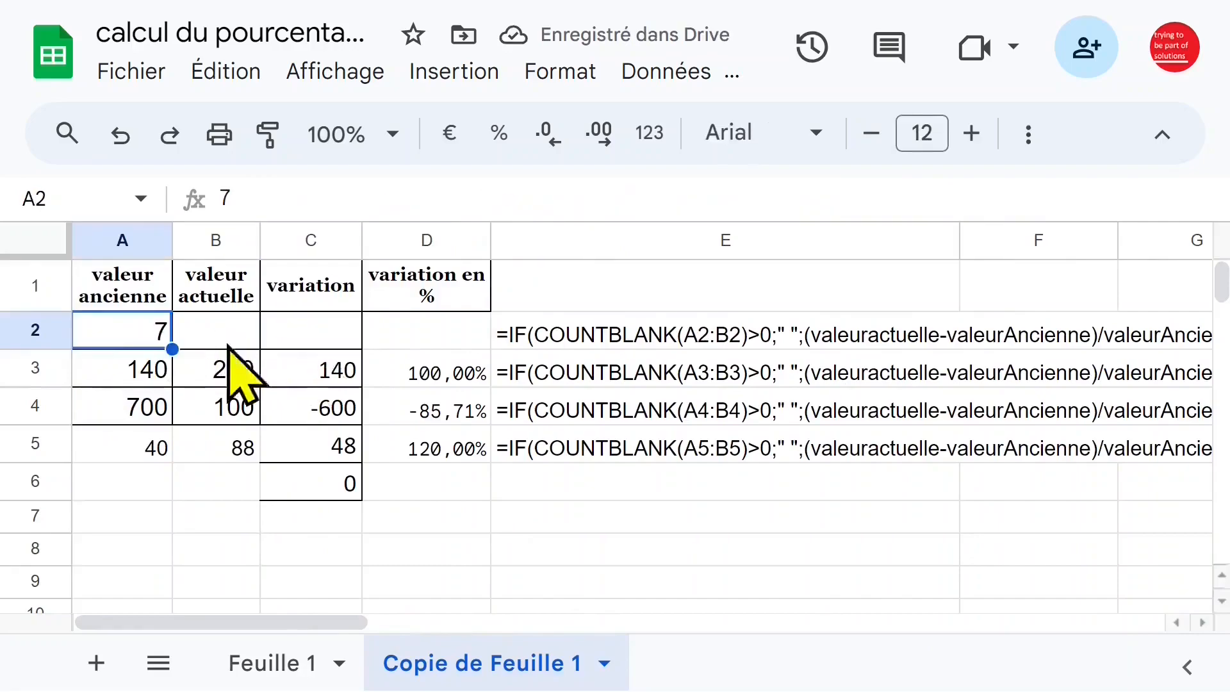
pyautogui.press('Delete')
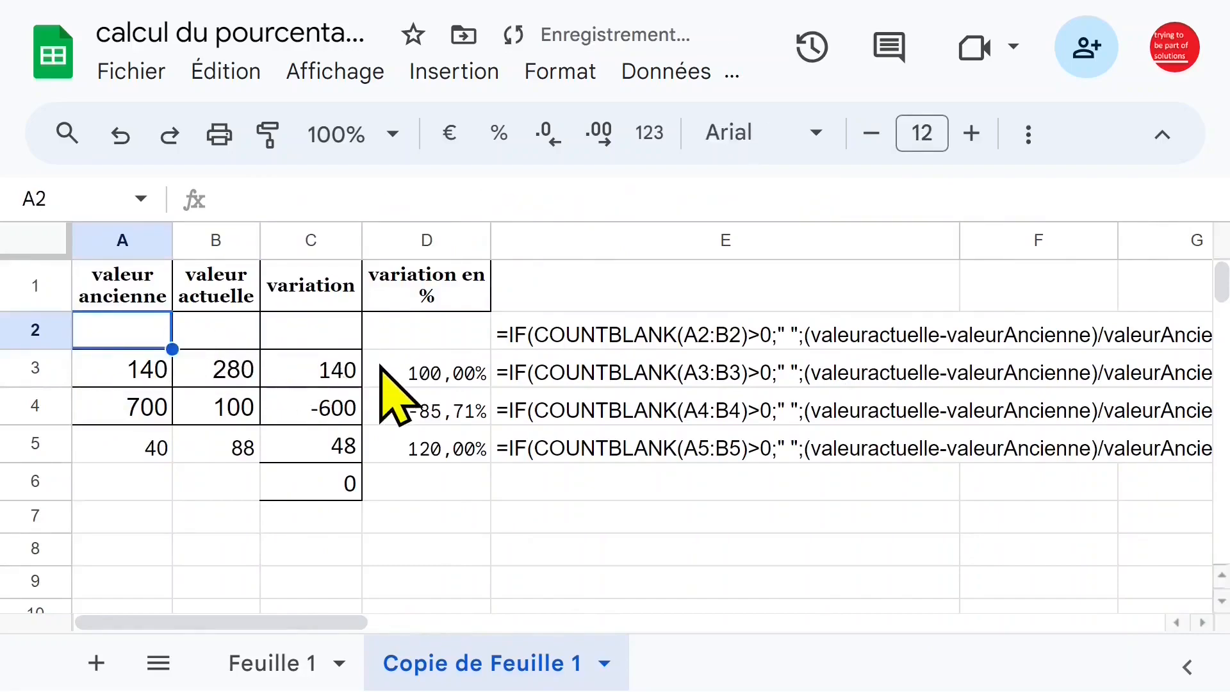
# Inspect the conditional variation formula in C2 while A2 and B2 are empty, leaving it unedited.
pyautogui.click(300, 398)
pyautogui.click(239, 338)
pyautogui.click(302, 339)
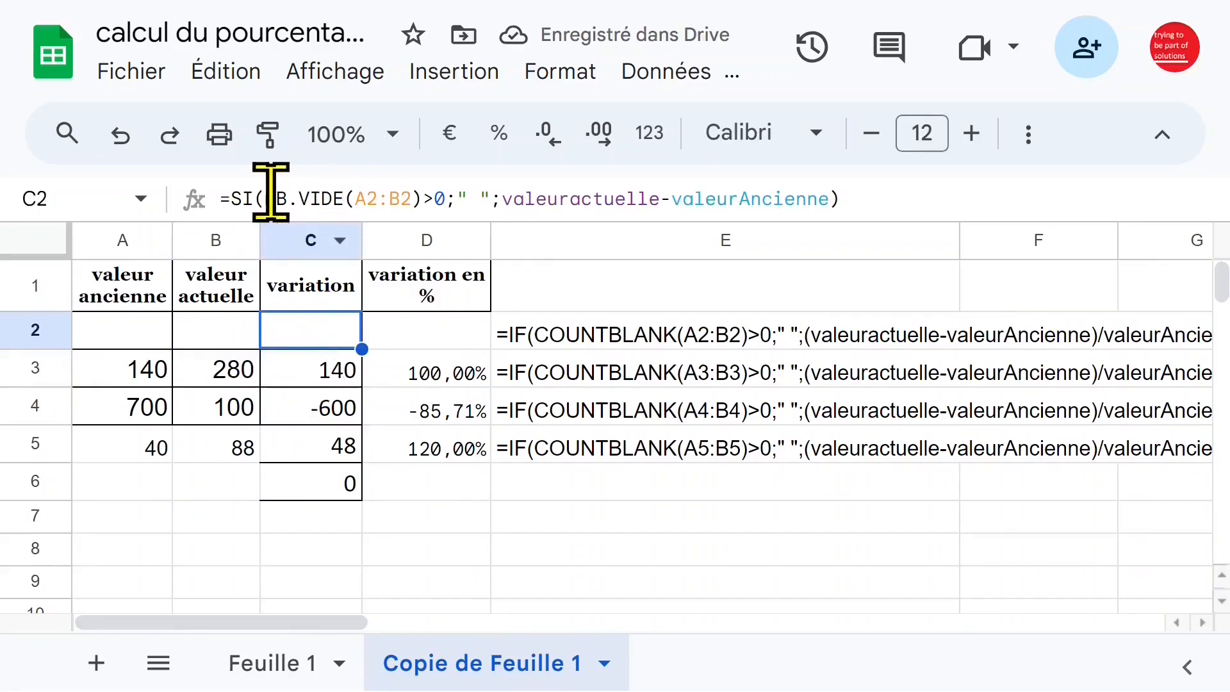
pyautogui.click(442, 193)
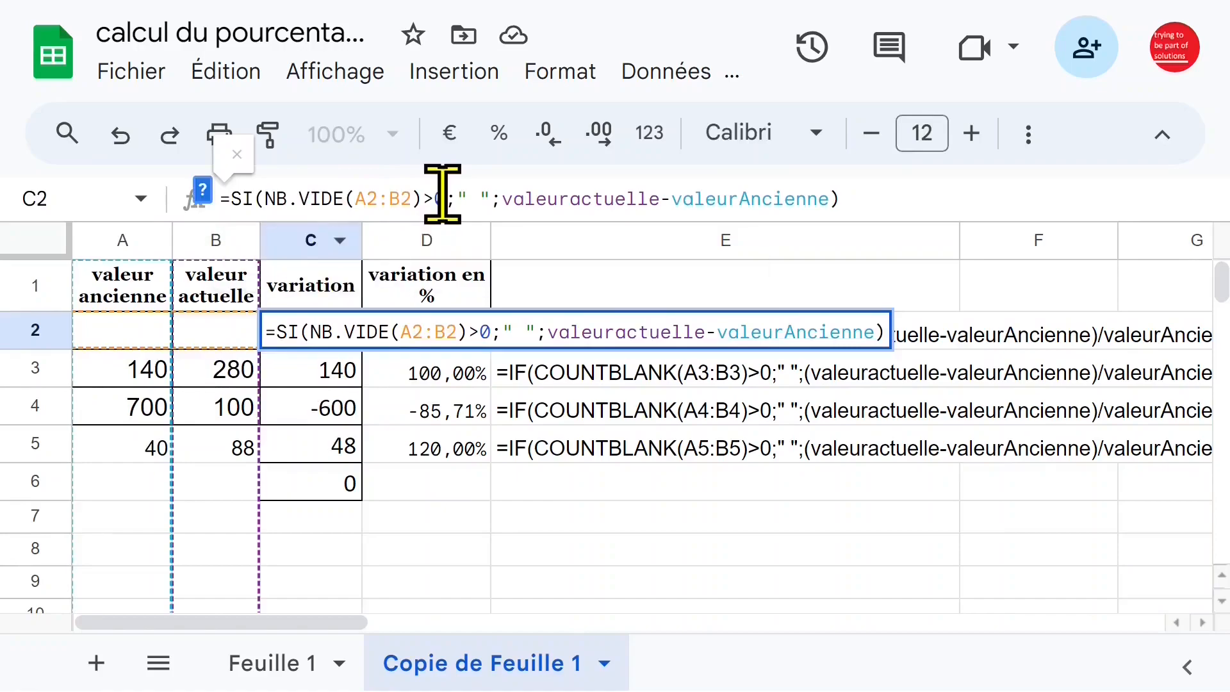
pyautogui.press('Escape')
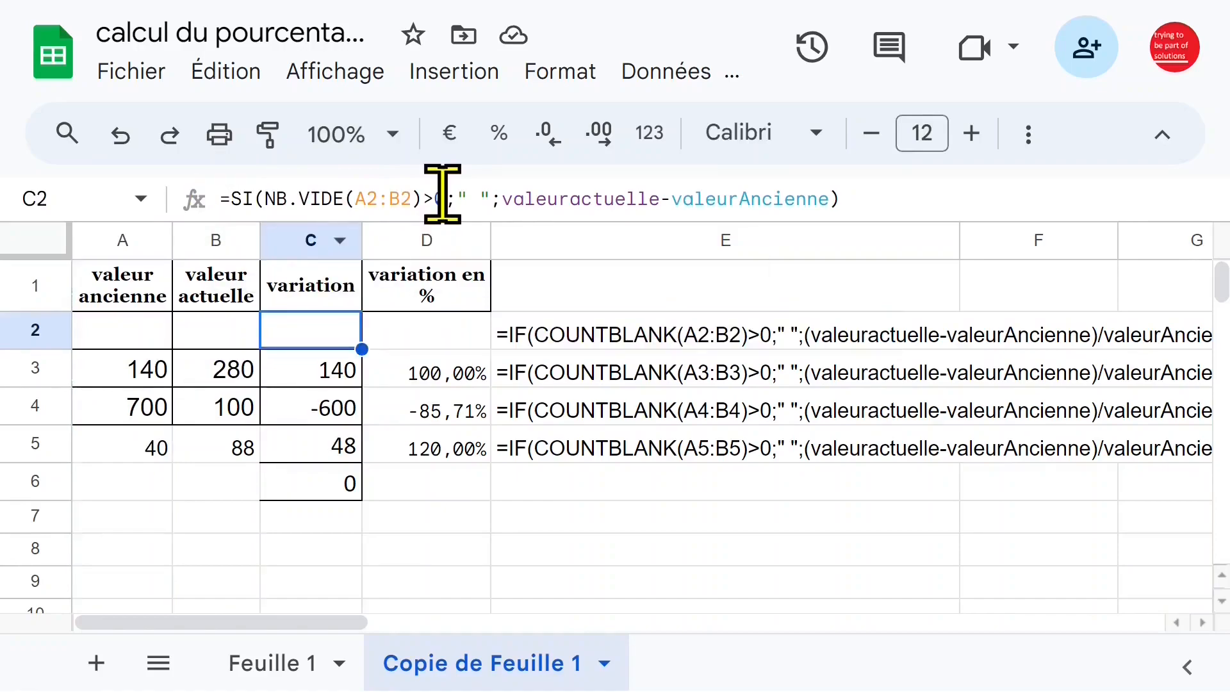
# Enter 100 as the current value in B2 and check C2 with A2 still empty.
pyautogui.click(229, 335)
pyautogui.click(138, 333)
pyautogui.click(198, 334)
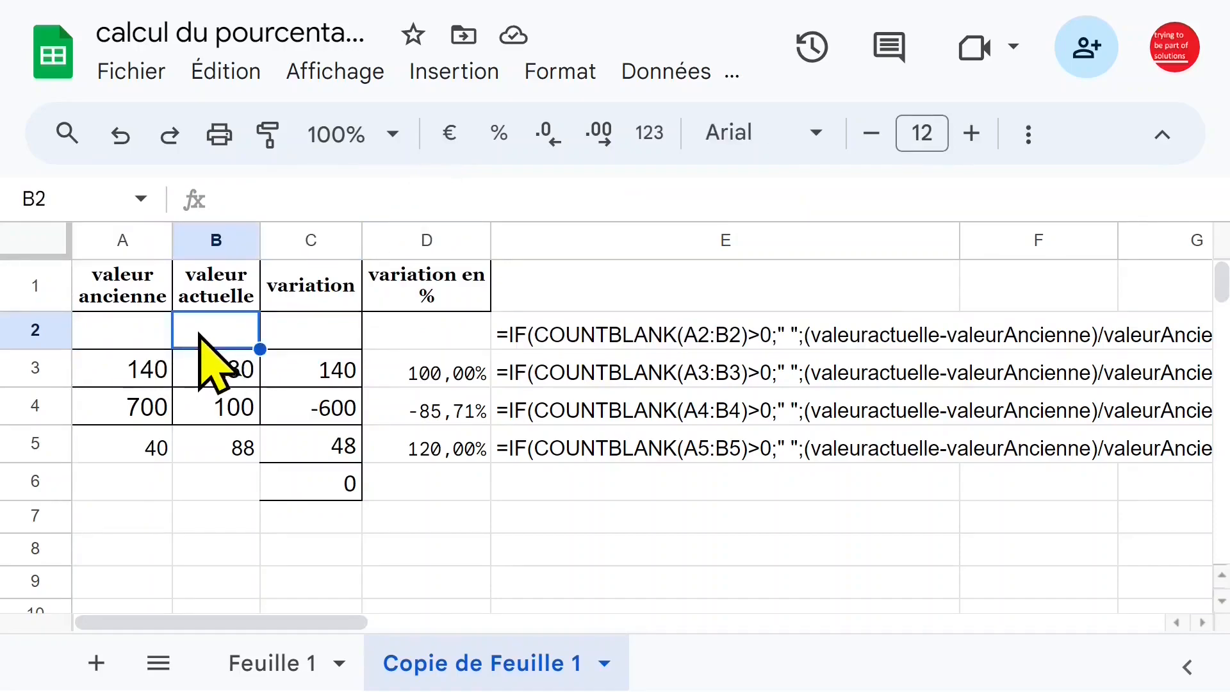
pyautogui.write('100')
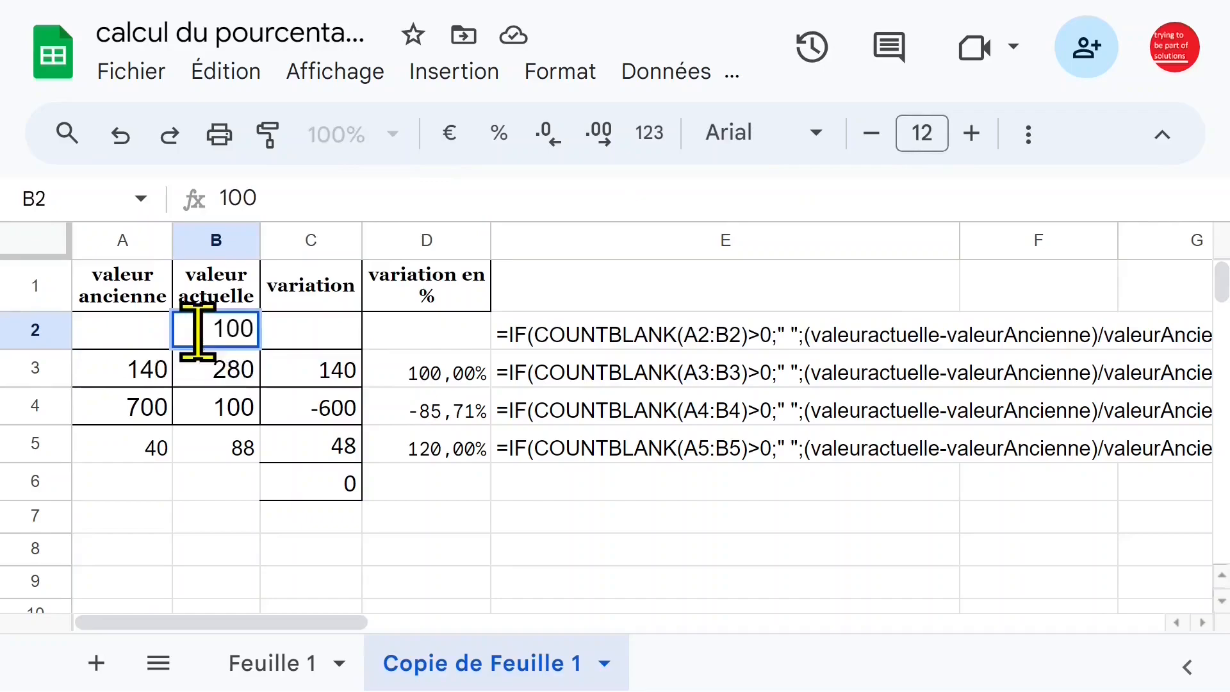
pyautogui.click(232, 378)
pyautogui.click(147, 339)
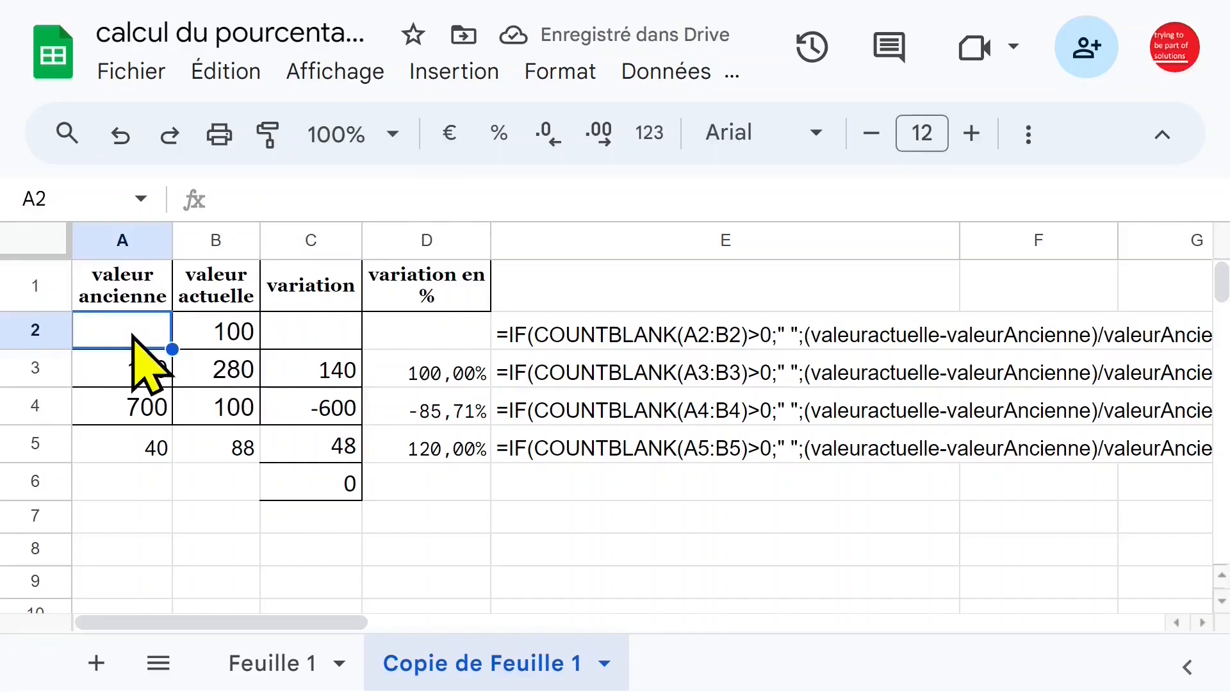
pyautogui.click(300, 332)
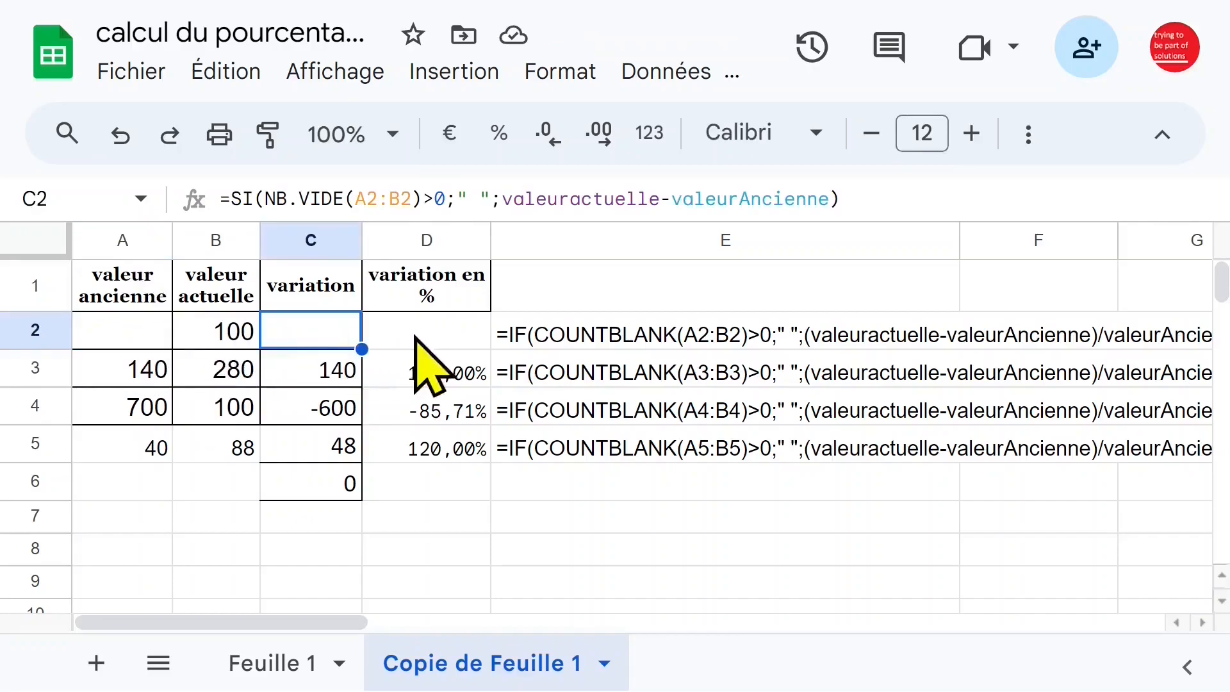
# Enter 43 as the old value in A2 and check the results in C2 and D2.
pyautogui.click(102, 333)
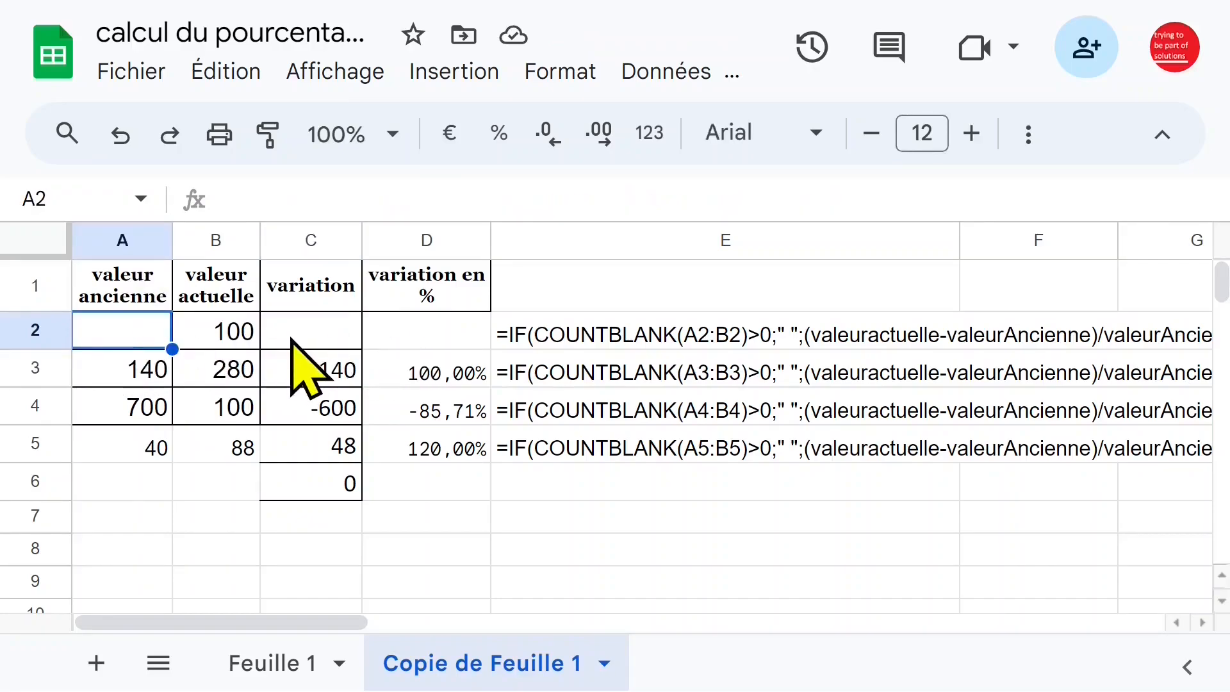
pyautogui.write('4')
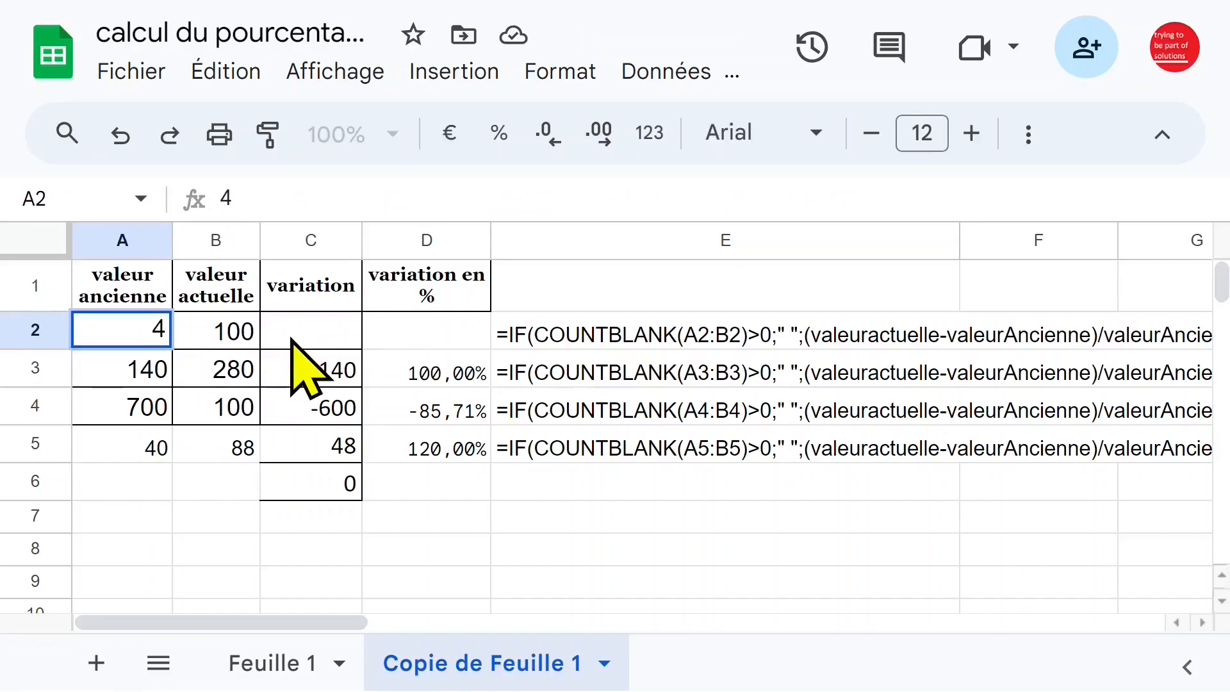
pyautogui.write('3')
pyautogui.press('Return')
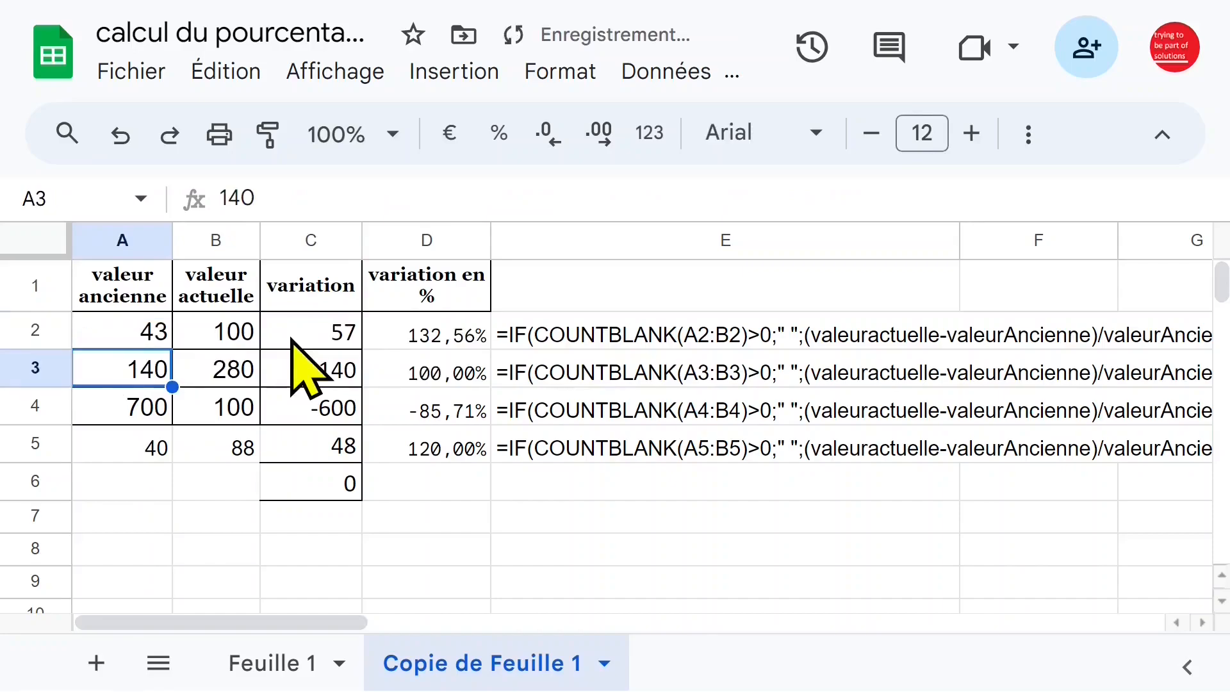
pyautogui.click(327, 336)
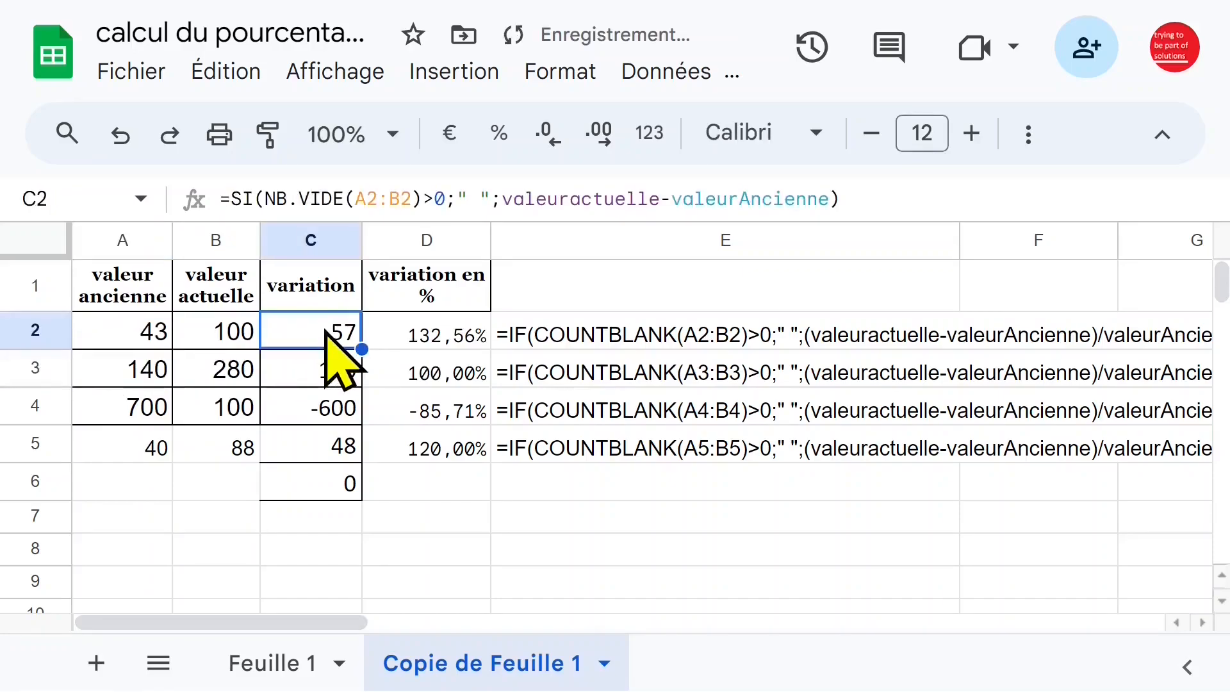
pyautogui.click(420, 330)
# Fill the conditional formula from C2 down to C7, accepting the suggested version with the absolute range $A$2:$B$2.
pyautogui.click(202, 384)
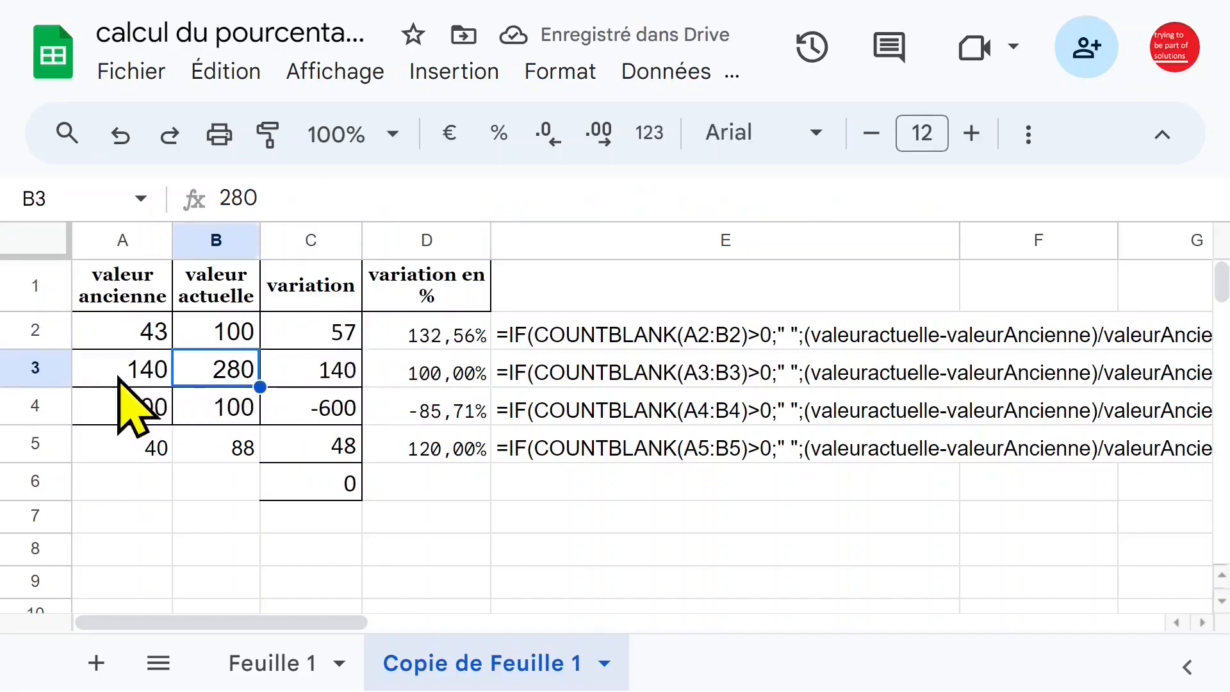
pyautogui.click(237, 339)
pyautogui.click(316, 378)
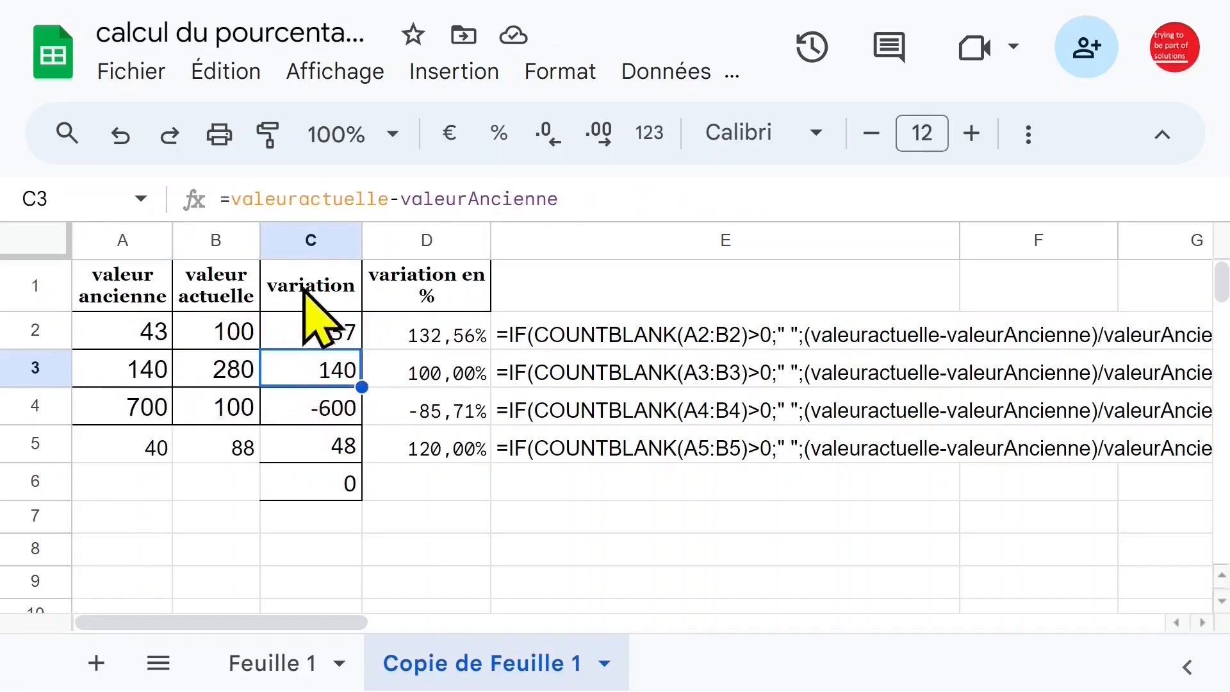
pyautogui.click(331, 342)
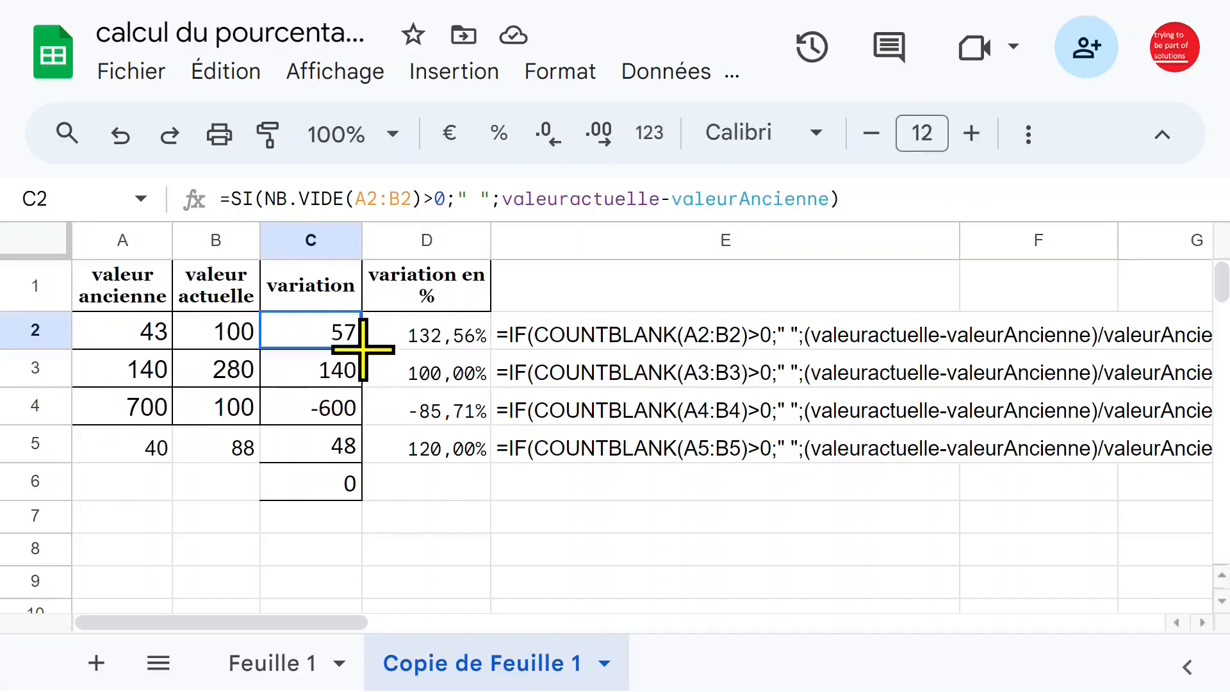
pyautogui.moveTo(363, 349); pyautogui.dragTo(369, 526)
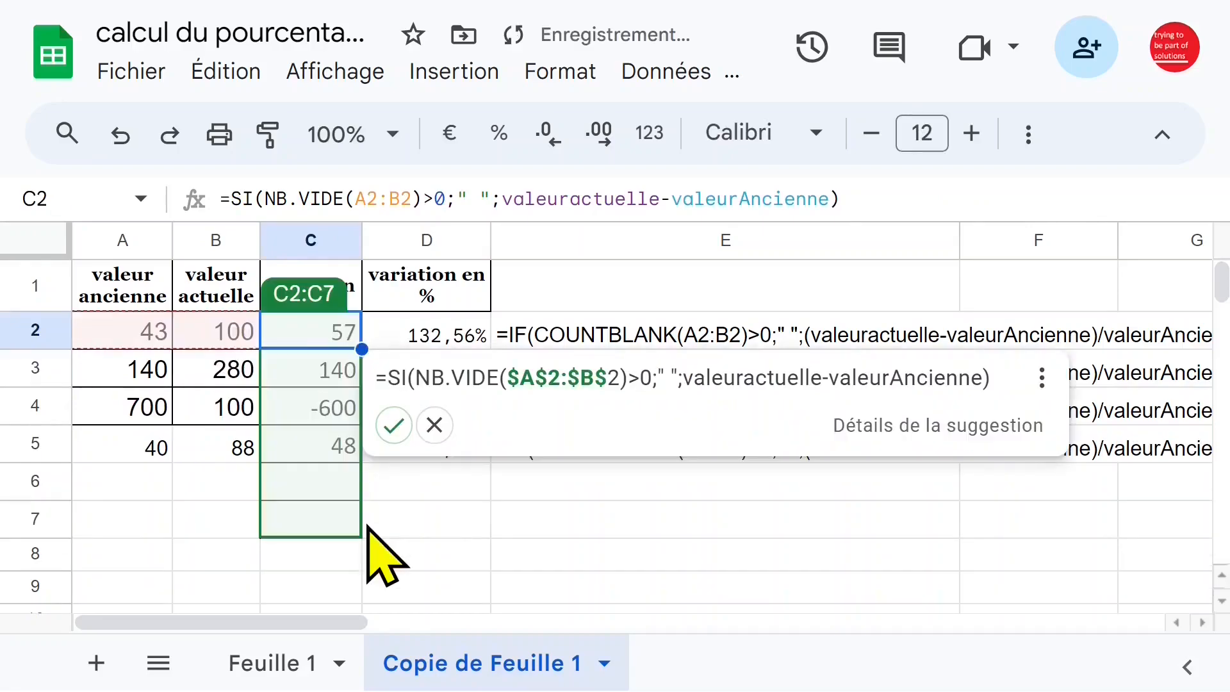
pyautogui.click(391, 426)
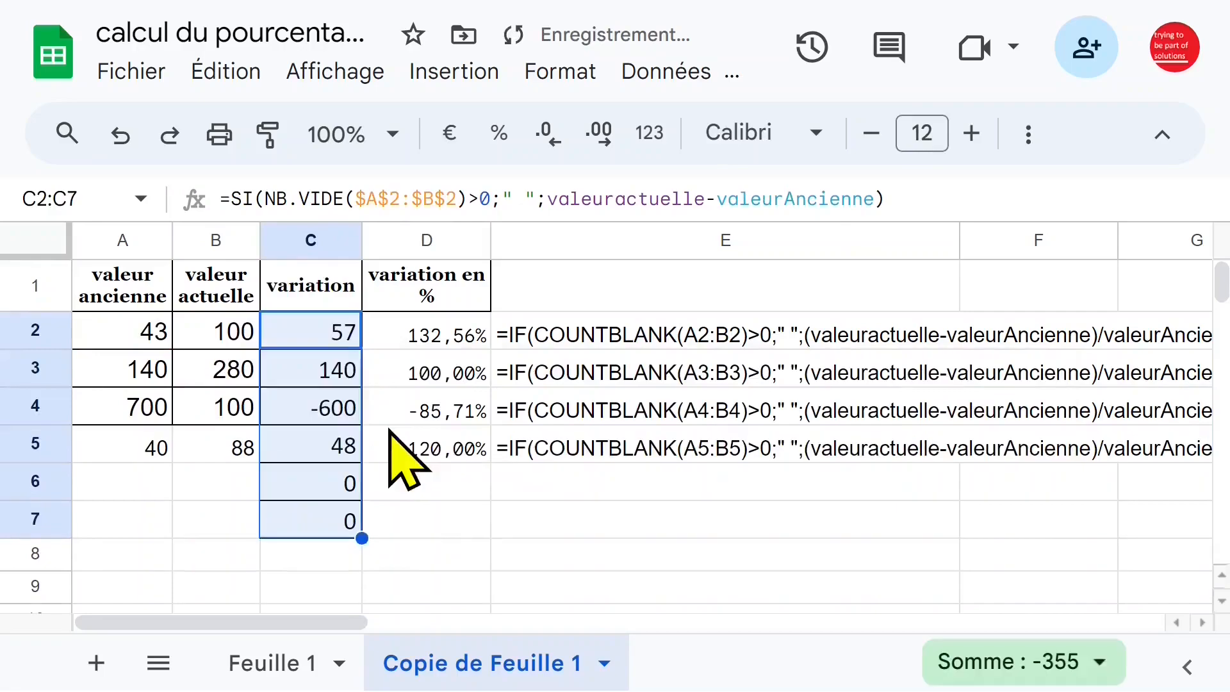
# Clear the old value from A3 and check how the variation in C3 responds.
pyautogui.click(134, 368)
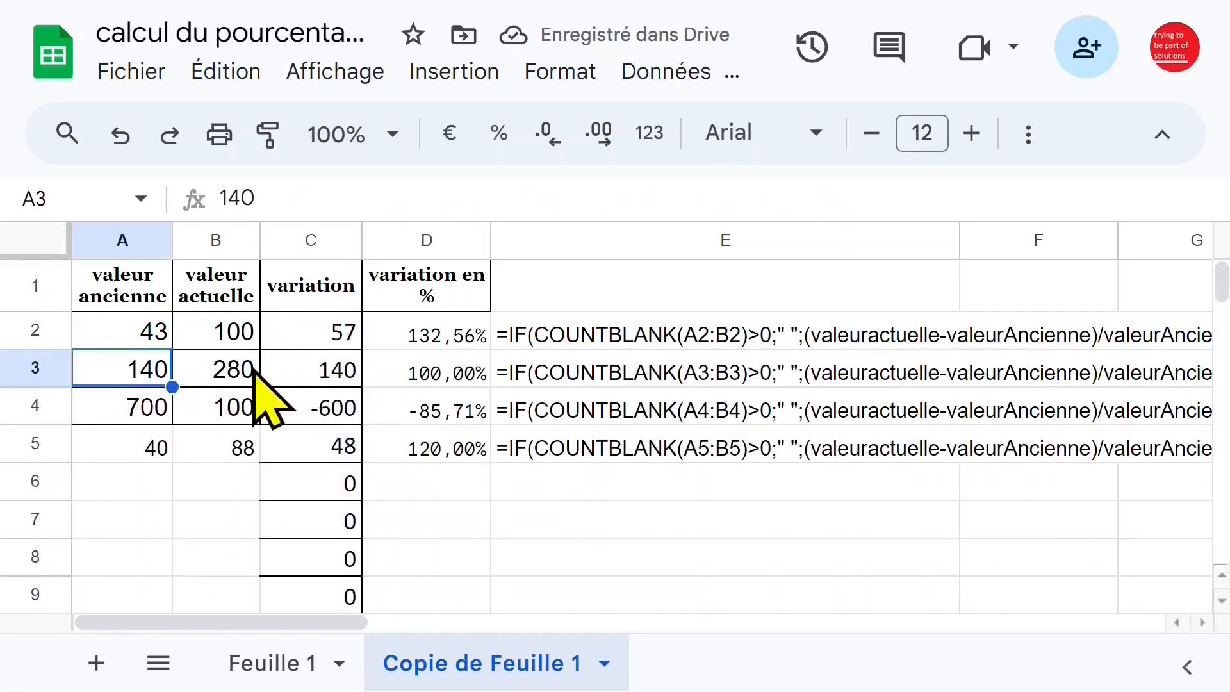
pyautogui.press('Delete')
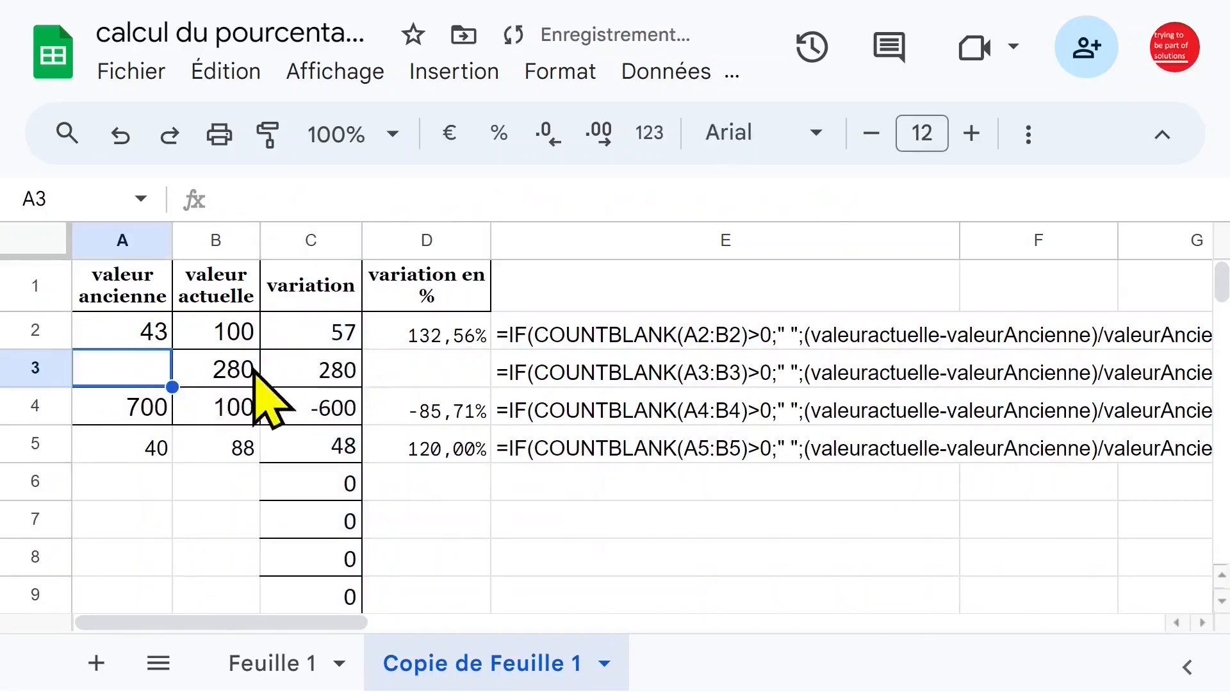
pyautogui.click(308, 374)
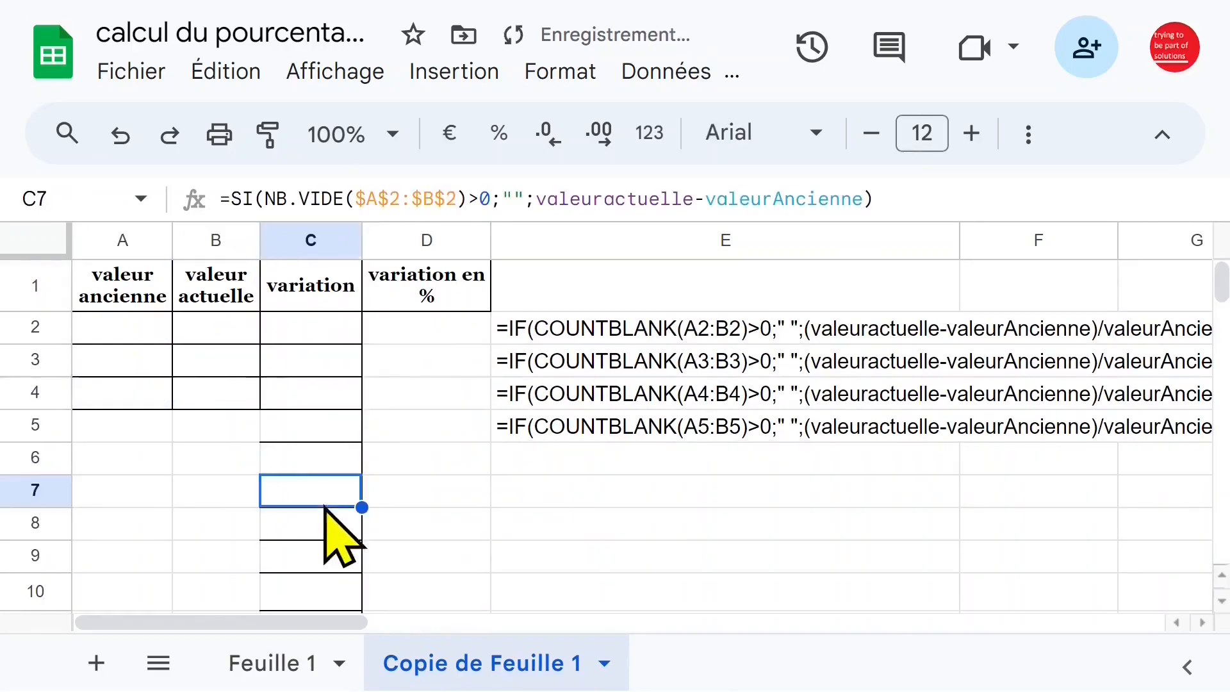
# Enter 14 in A2 and 15 in B2, and check the variation and percentage formulas in C2 and D2.
pyautogui.click(132, 329)
pyautogui.write('14')
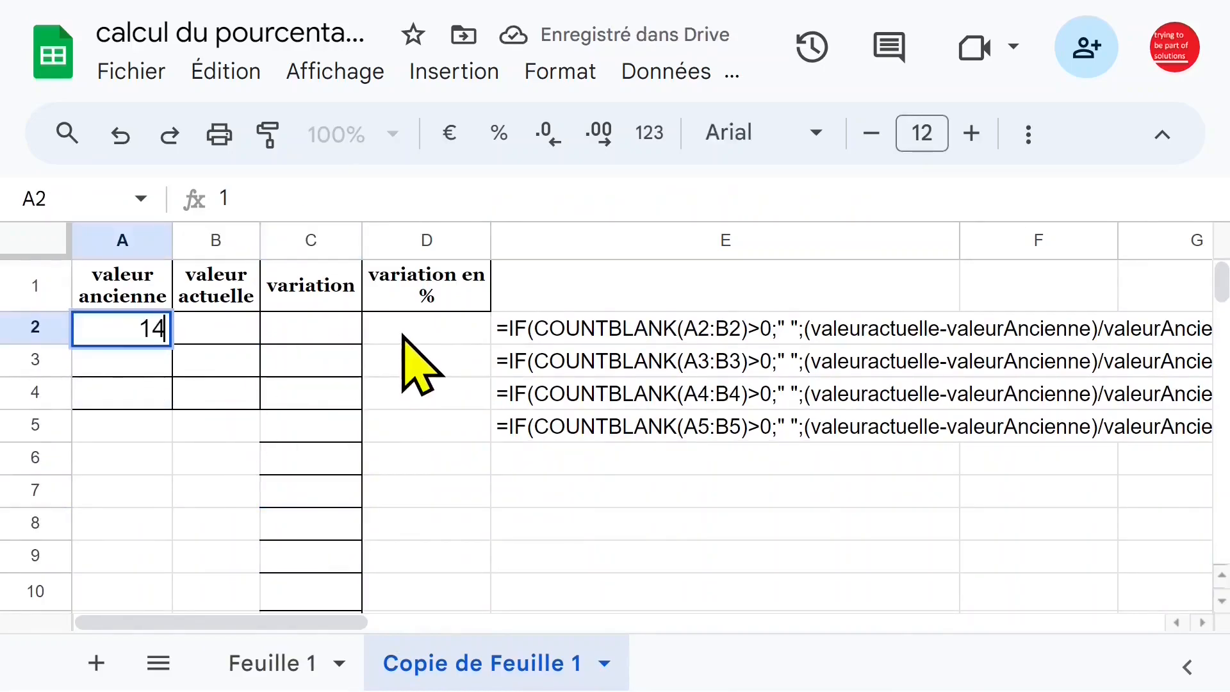
pyautogui.press('Tab')
pyautogui.write('15')
pyautogui.press('Return')
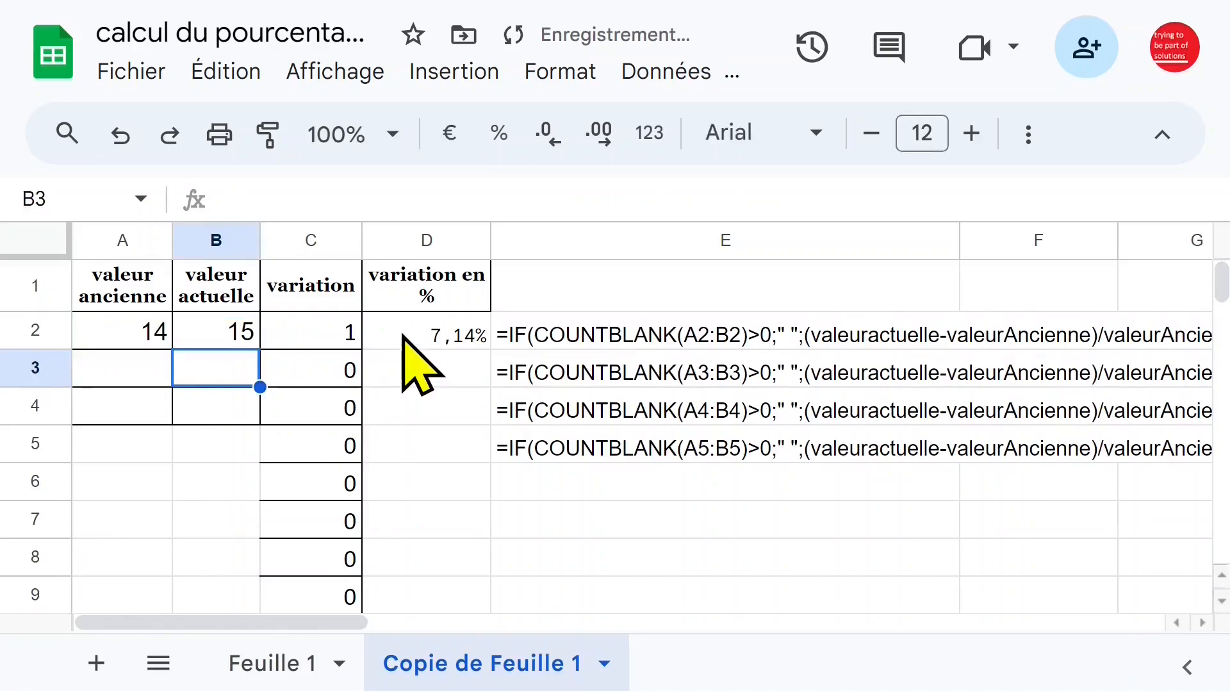
pyautogui.click(333, 333)
pyautogui.click(435, 331)
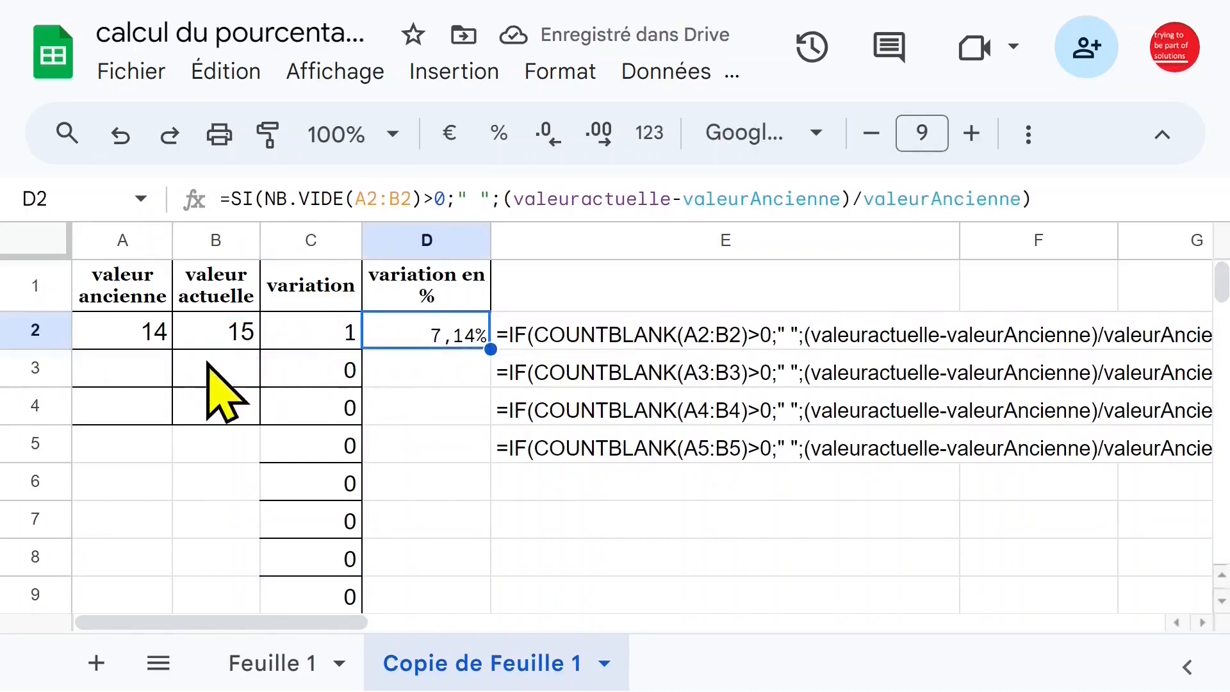
# Enter 24 as the old value in A3 and 28 as the current value in B3.
pyautogui.click(141, 367)
pyautogui.write('24')
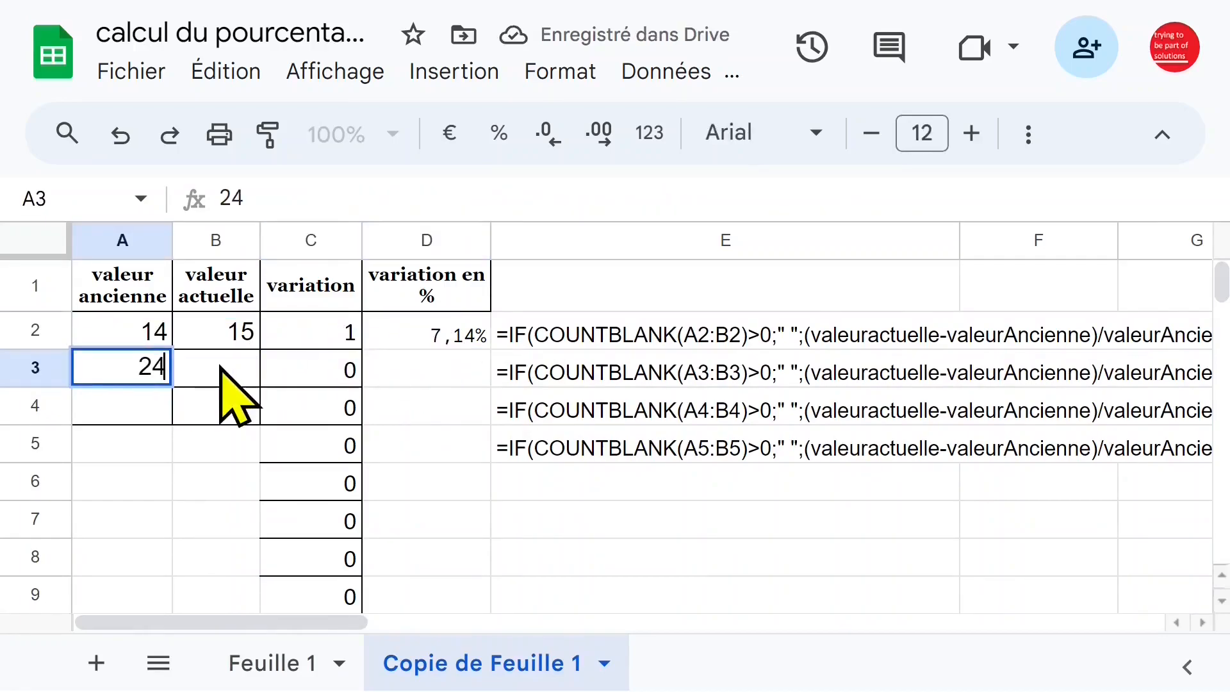
pyautogui.press('Tab')
pyautogui.write('2')
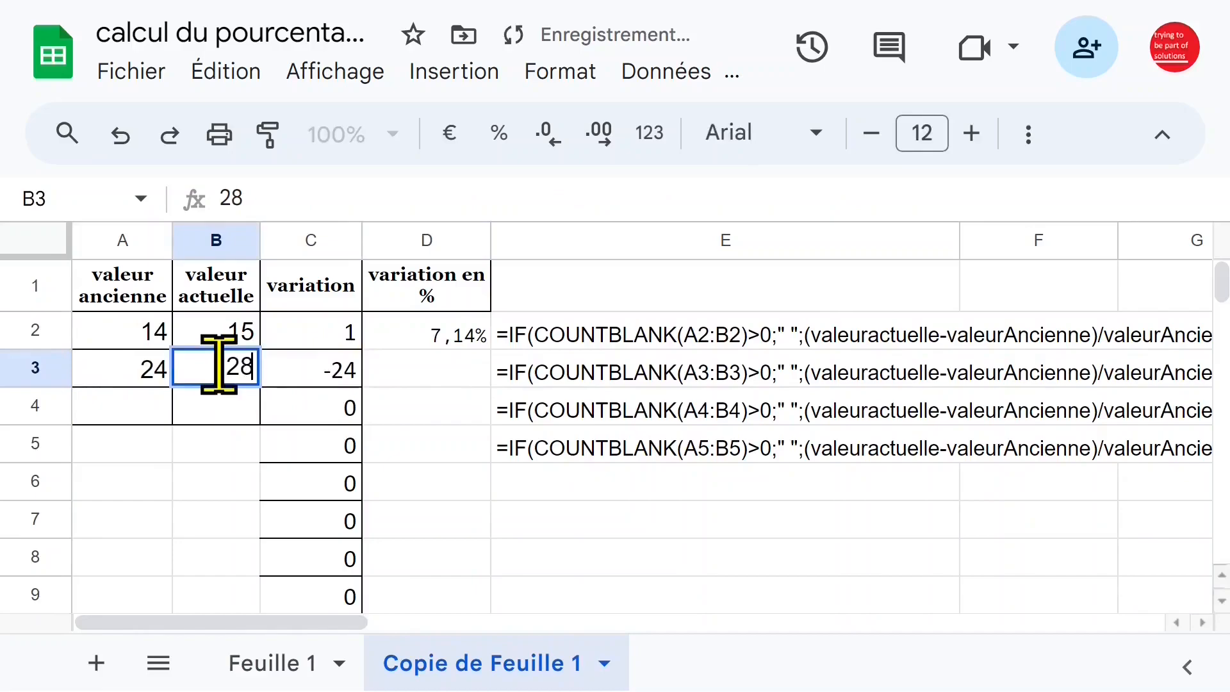
pyautogui.press('Return')
# Enter 19 as the old value in A4 and 18 as the current value in B4.
pyautogui.write('19')
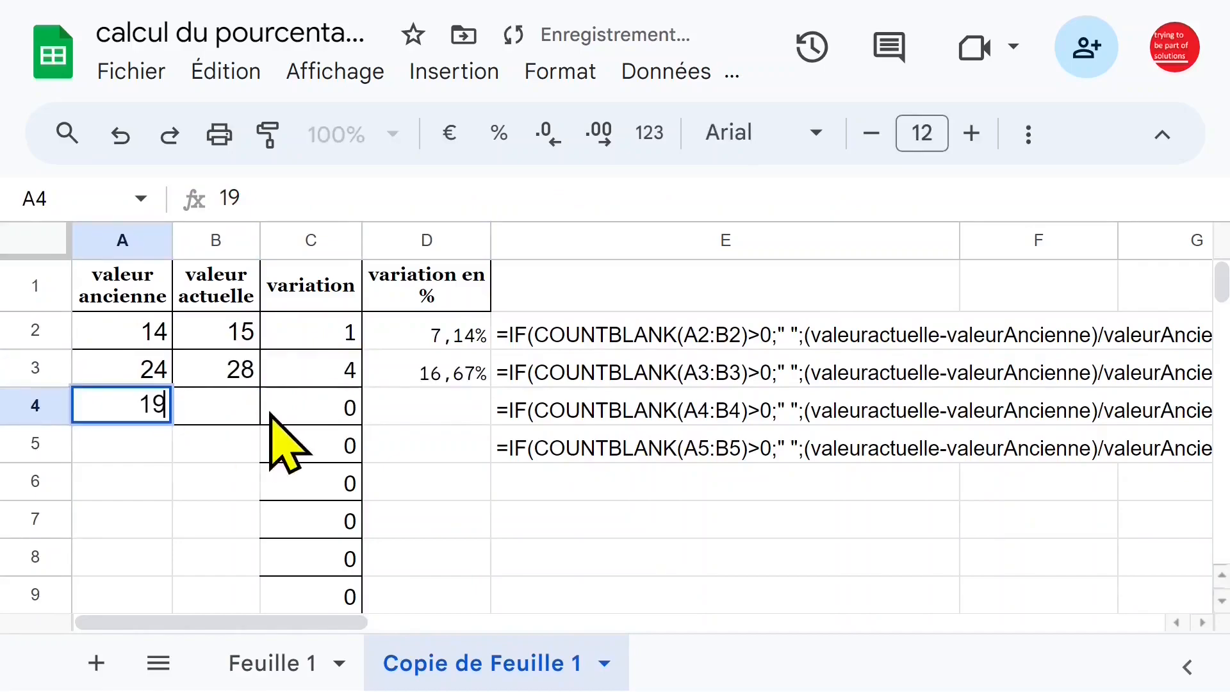
pyautogui.click(231, 417)
pyautogui.write('18')
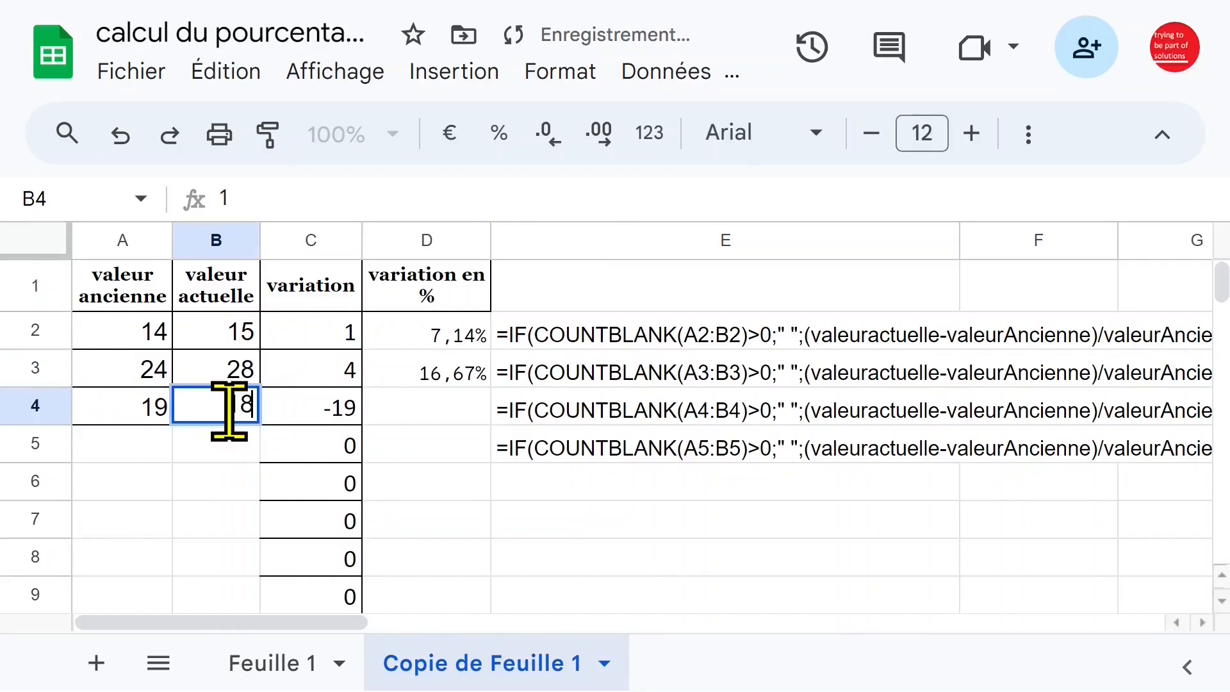
pyautogui.press('Return')
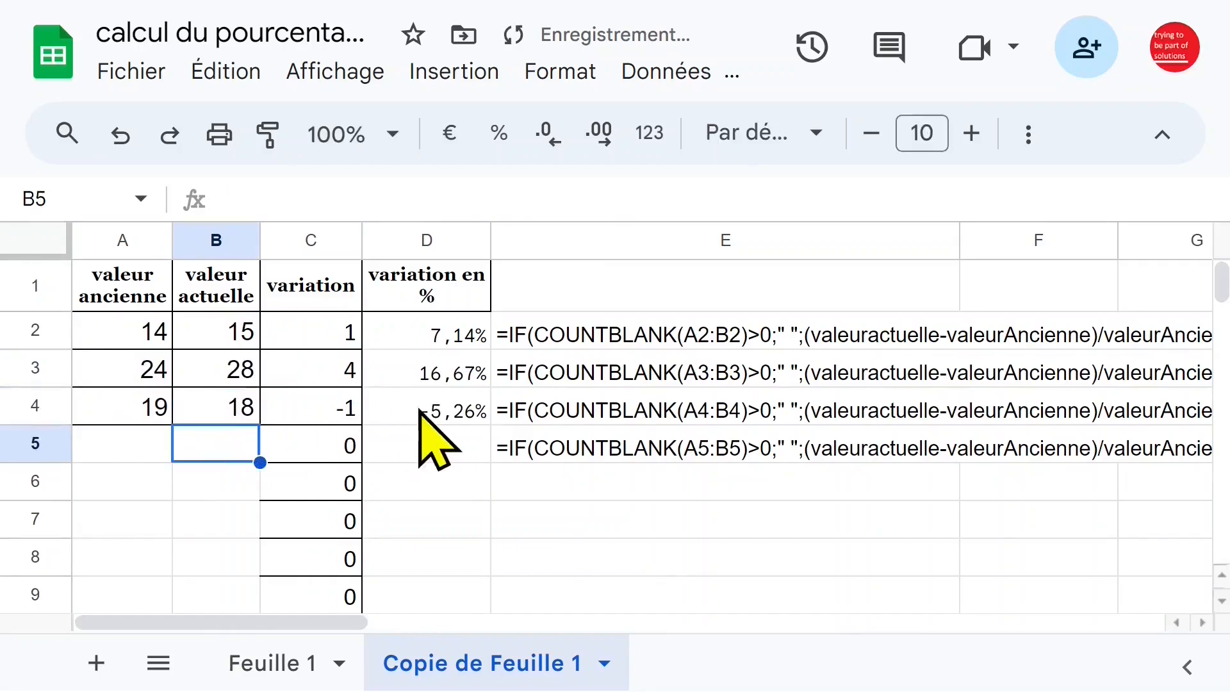
# Compare the percentage formula in D4 with the variation formulas in C4 and C5.
pyautogui.click(428, 411)
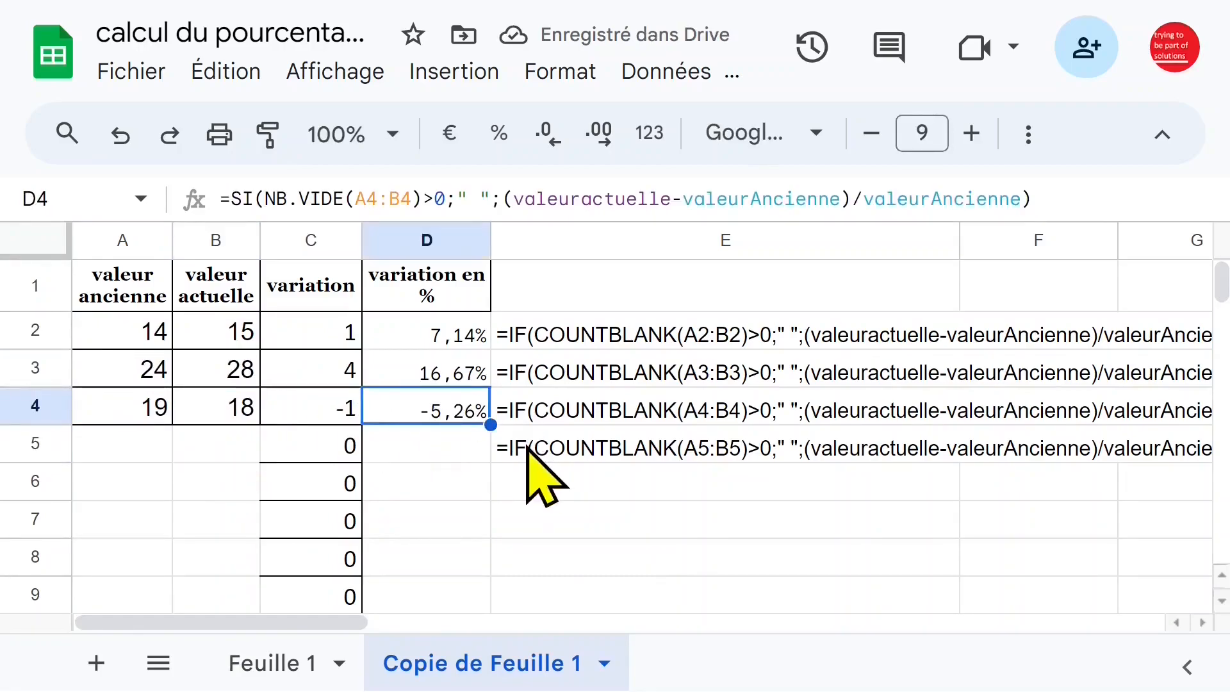
pyautogui.click(334, 414)
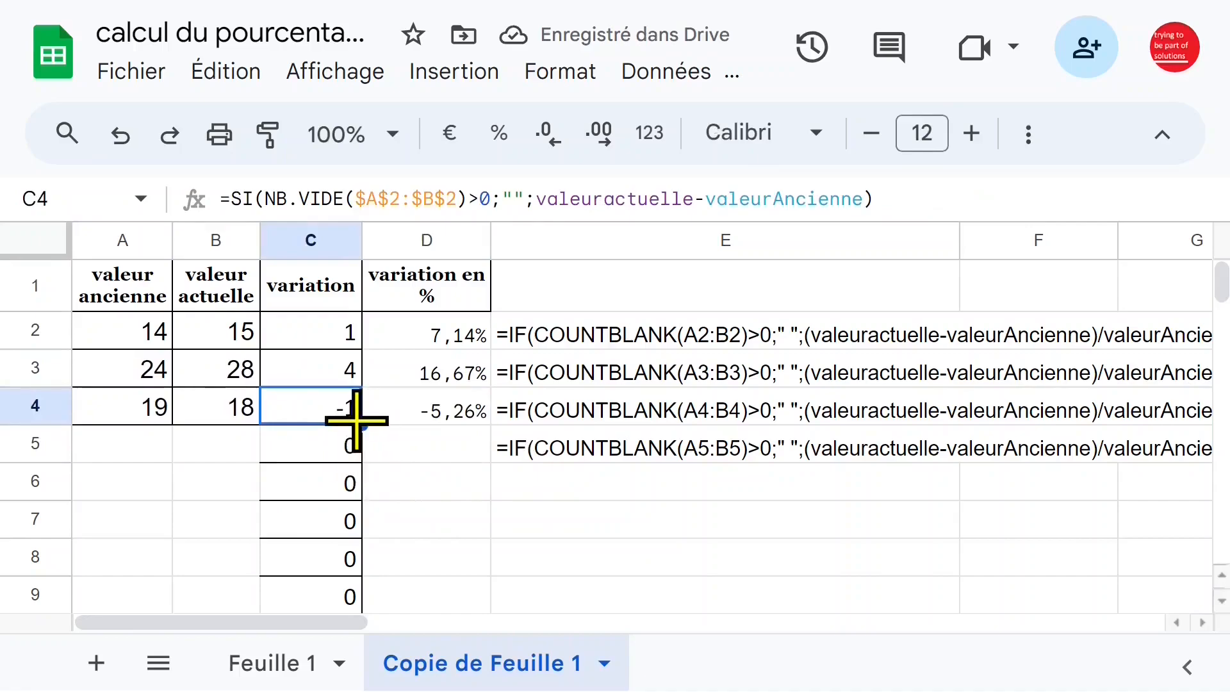
pyautogui.click(153, 413)
pyautogui.click(218, 413)
pyautogui.click(312, 417)
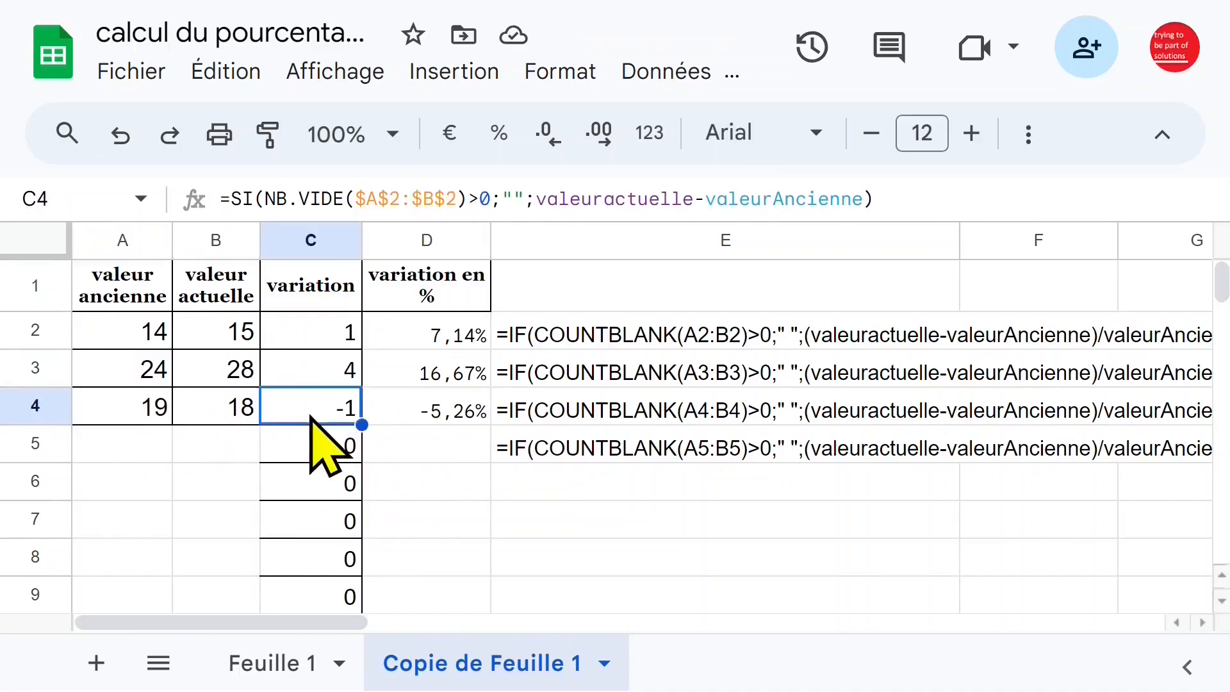
pyautogui.click(320, 442)
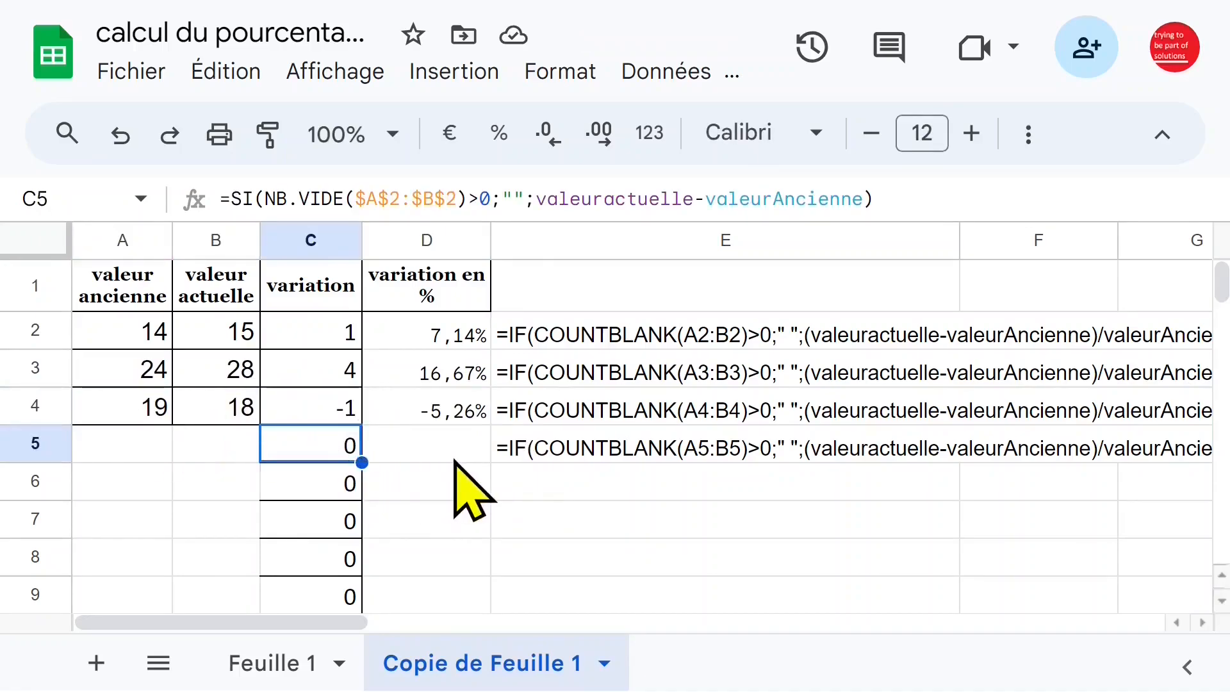